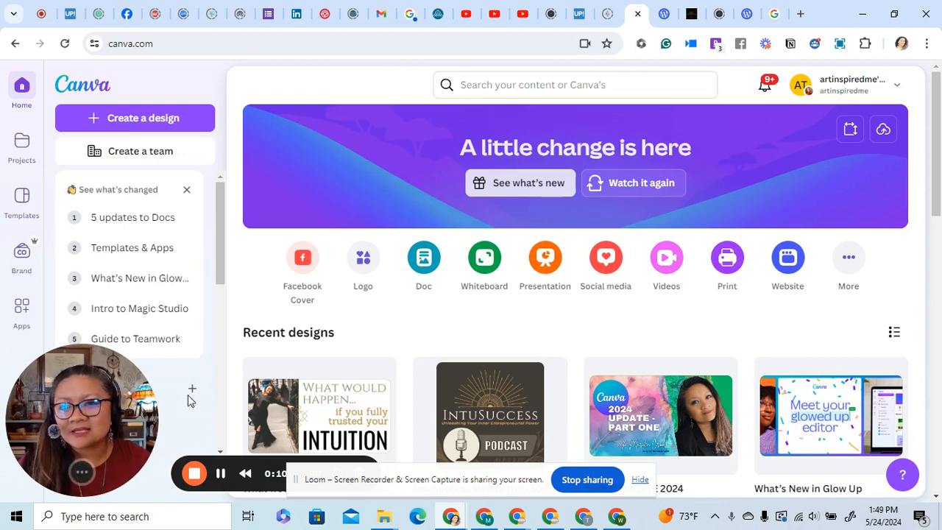
pyautogui.moveTo(128, 409); pyautogui.dragTo(292, 248)
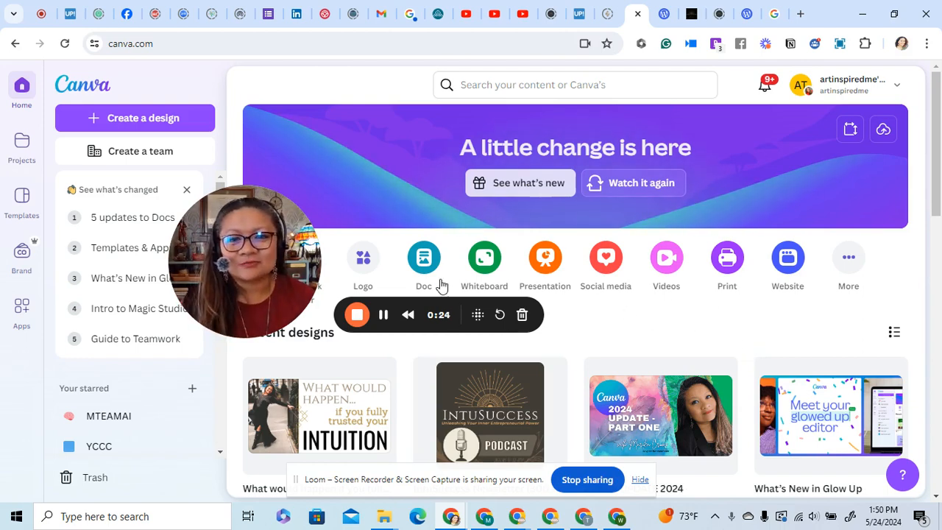
pyautogui.moveTo(269, 261)
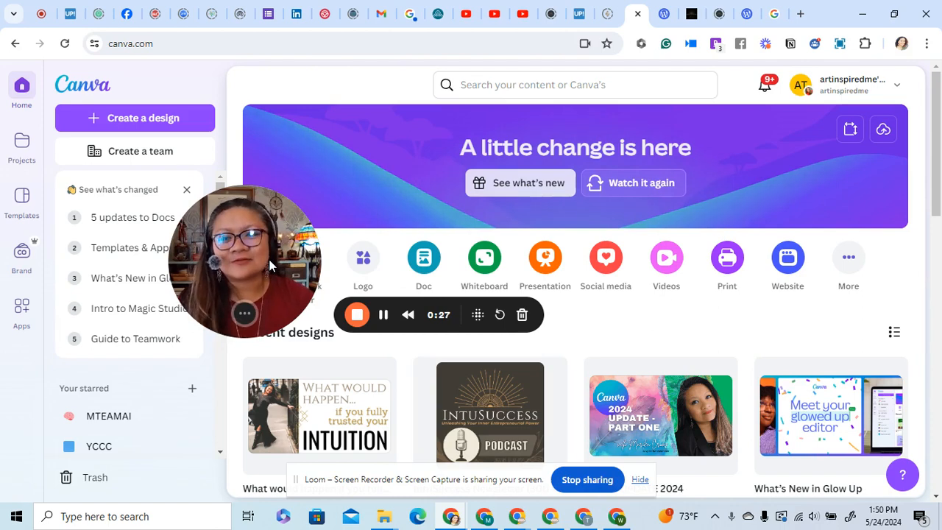
pyautogui.moveTo(648, 424)
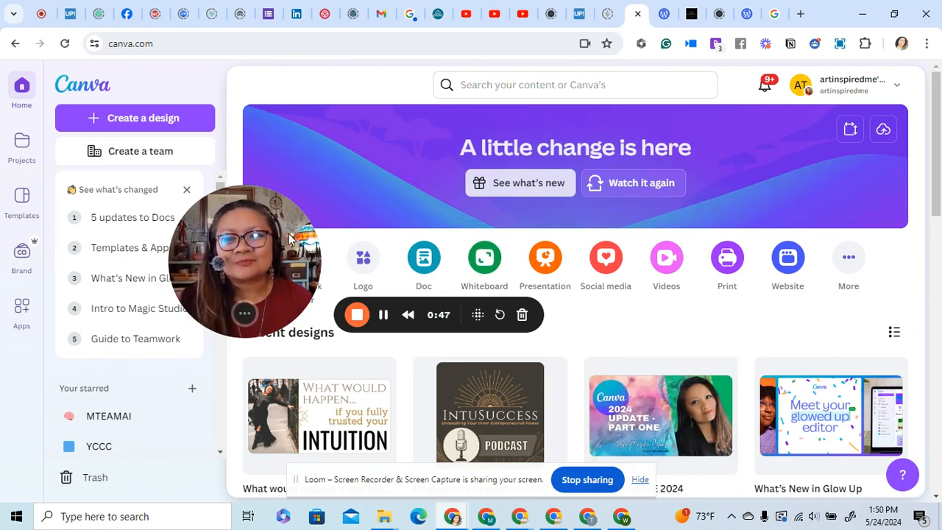
pyautogui.moveTo(291, 241); pyautogui.dragTo(335, 210)
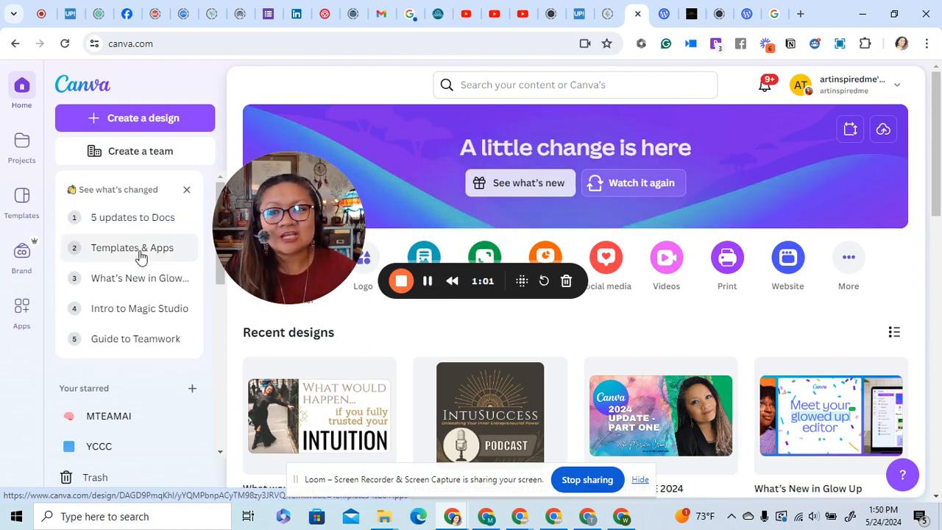
# Step: Open the Intro to Magic Studio guide from the what's-changed list and go to its Contents page
pyautogui.click(143, 318)
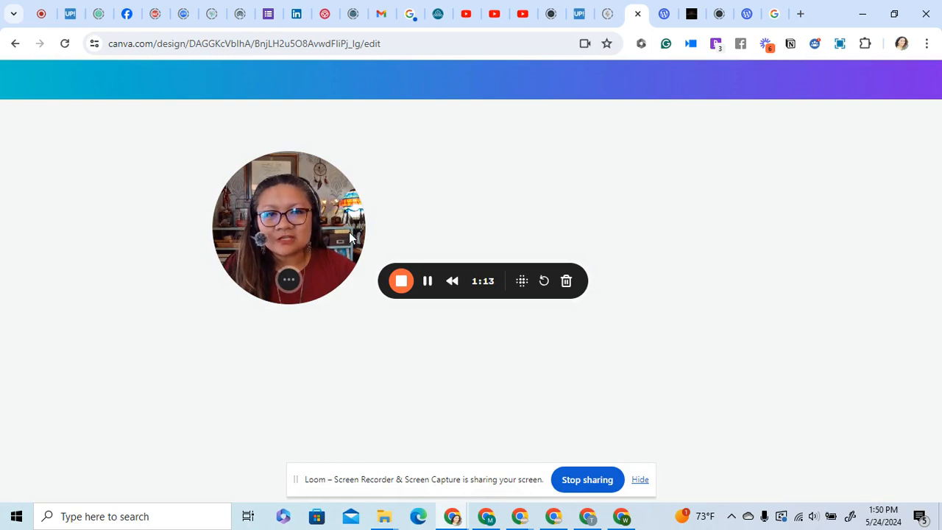
pyautogui.moveTo(329, 221); pyautogui.dragTo(351, 236)
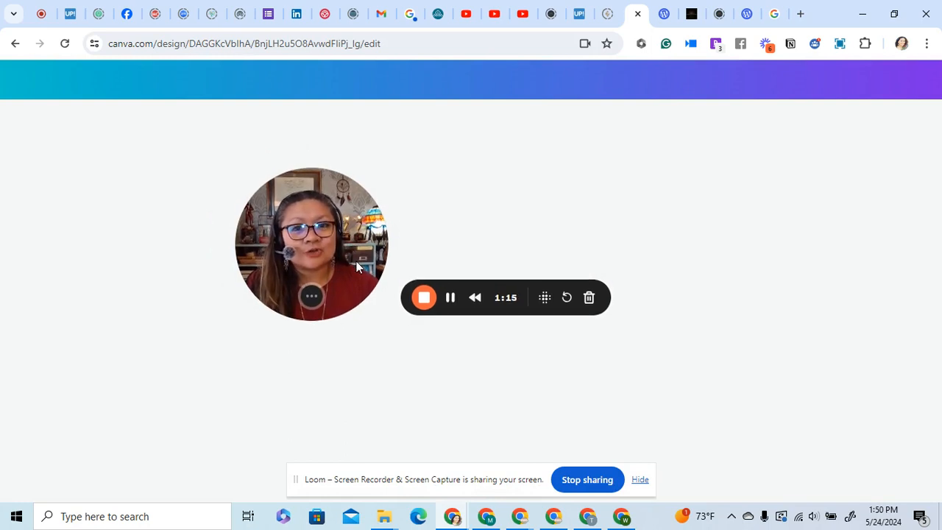
pyautogui.moveTo(355, 261); pyautogui.dragTo(652, 337)
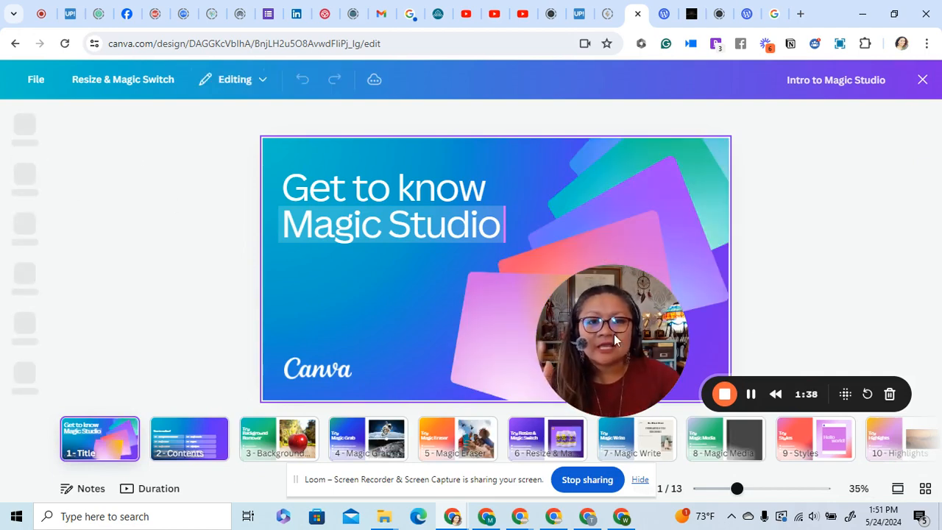
pyautogui.moveTo(614, 334); pyautogui.dragTo(616, 365)
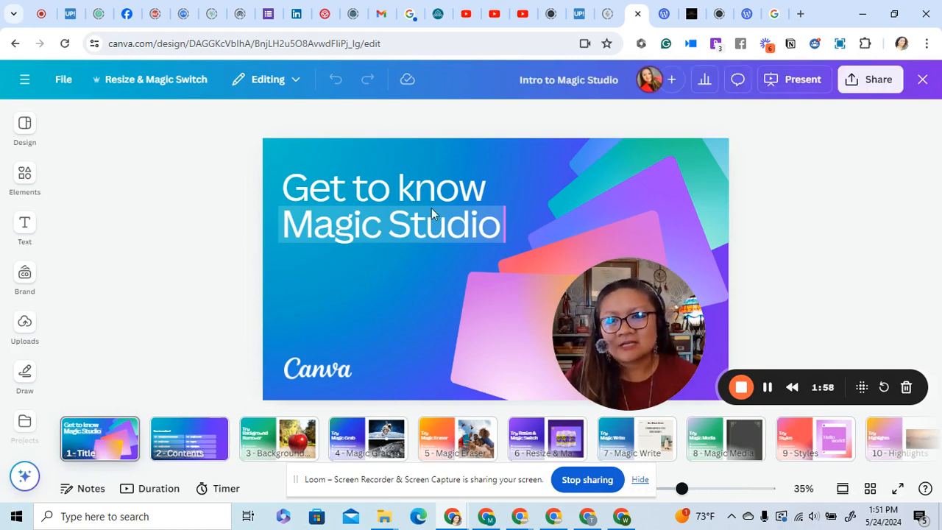
pyautogui.click(179, 434)
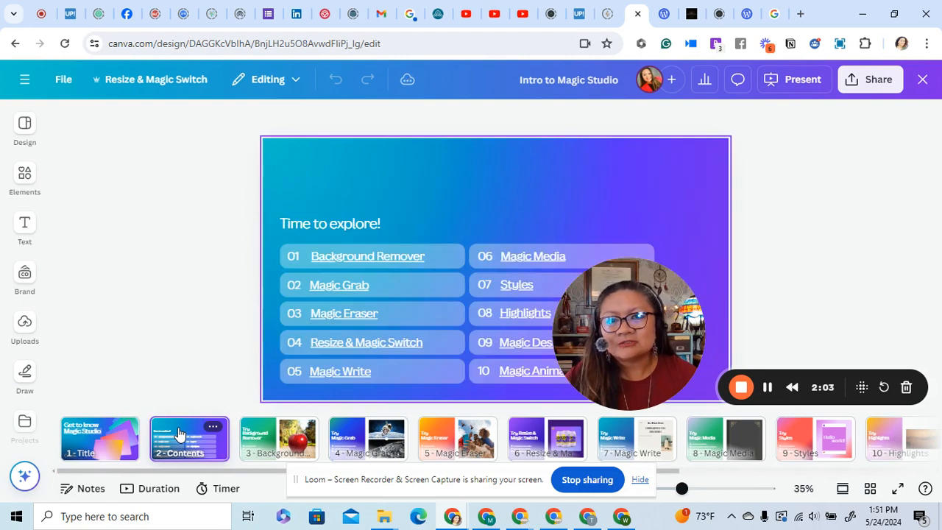
pyautogui.moveTo(666, 324); pyautogui.dragTo(711, 219)
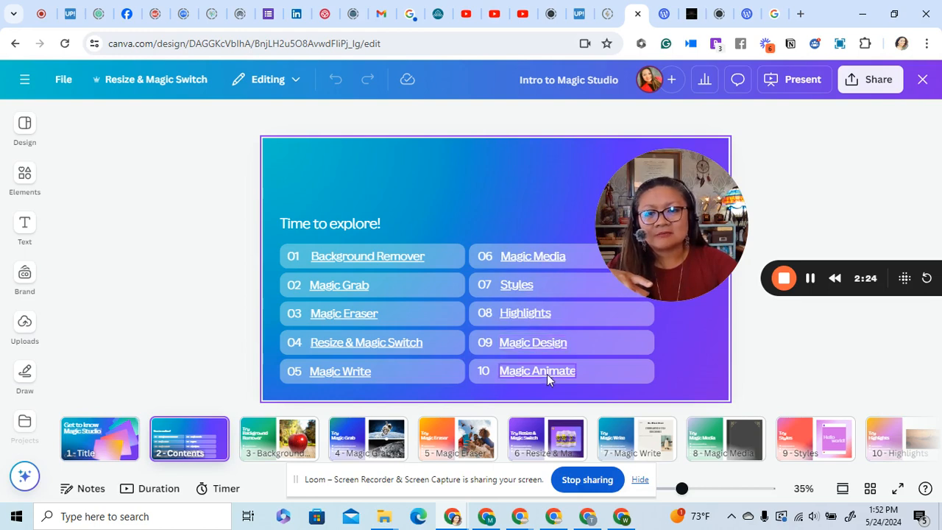
pyautogui.moveTo(707, 221)
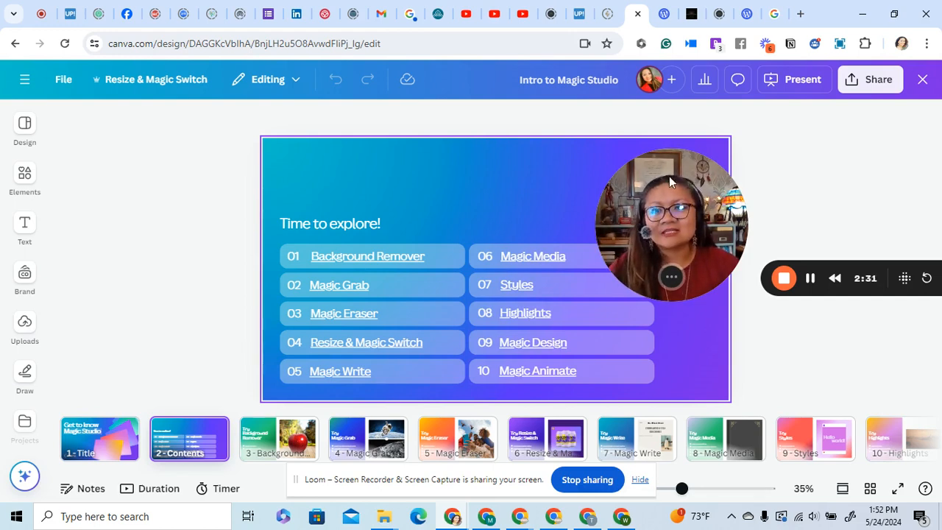
# Step: Go to the guide's Try Background Remover page with the apple photo, leaving nothing selected
pyautogui.click(276, 441)
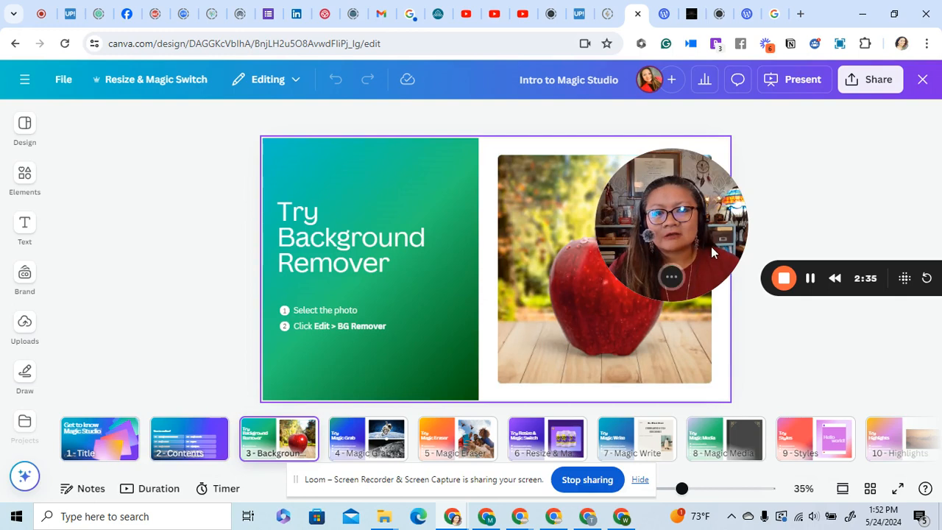
pyautogui.moveTo(711, 253); pyautogui.dragTo(801, 236)
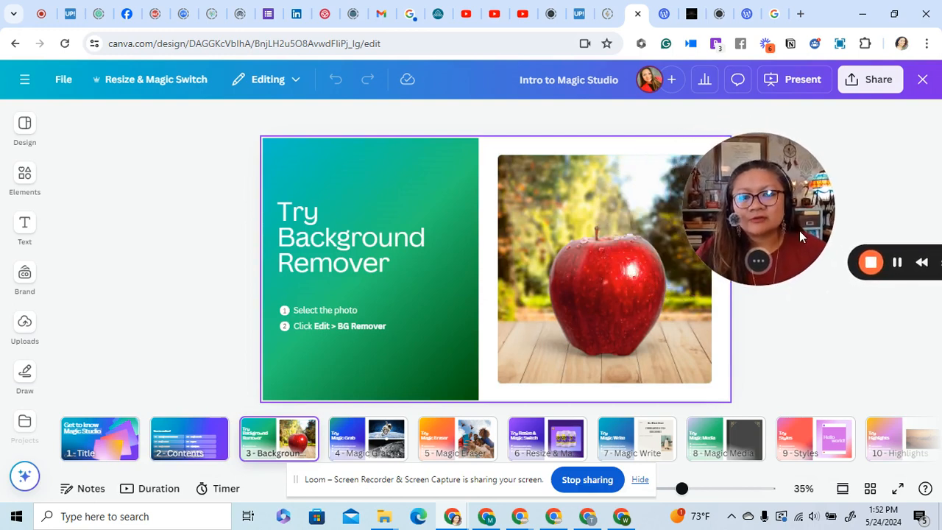
pyautogui.click(635, 251)
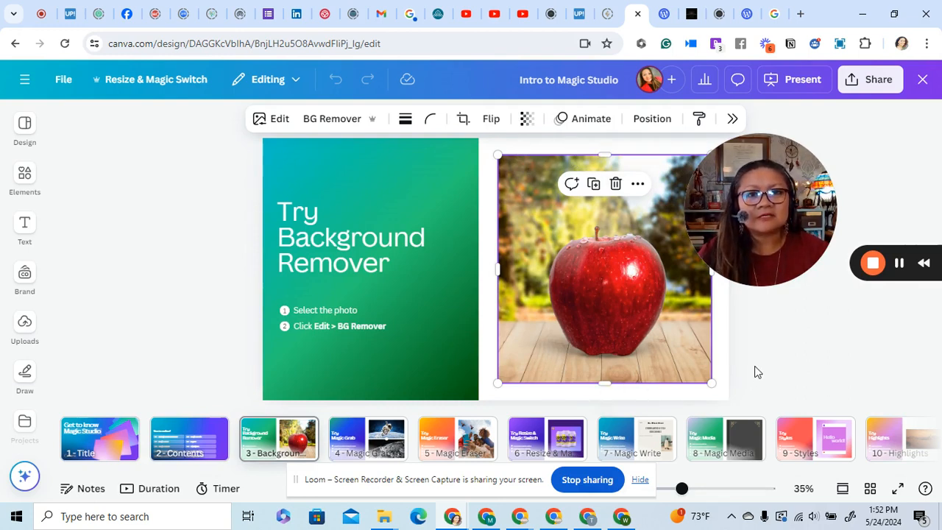
pyautogui.click(728, 344)
pyautogui.click(725, 340)
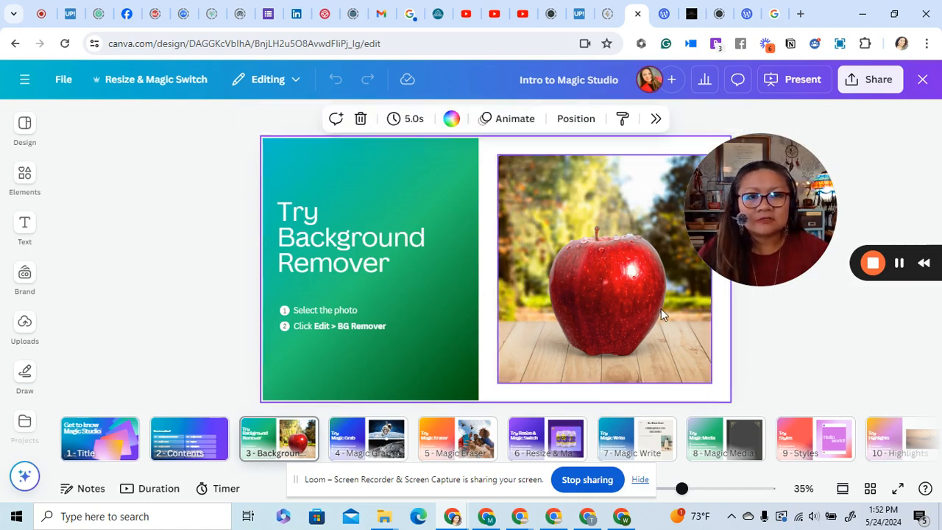
# Step: Try removing the apple photo's background and shifting the cutout toward the page centre, undoing both changes
pyautogui.click(644, 301)
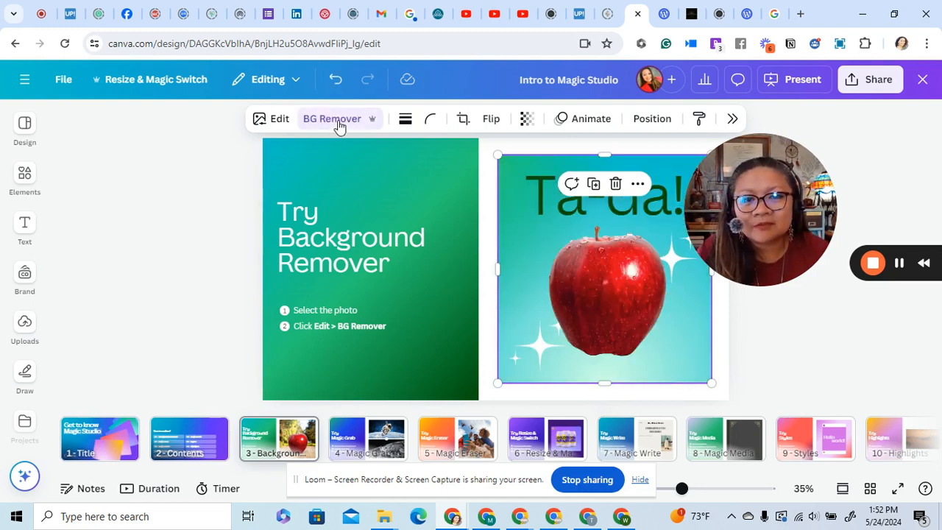
pyautogui.click(745, 325)
pyautogui.click(645, 286)
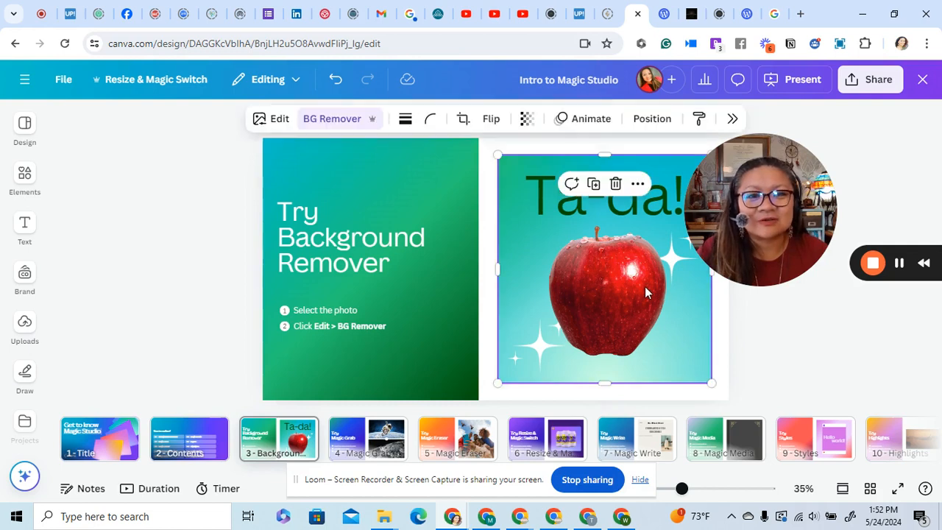
pyautogui.moveTo(644, 290); pyautogui.dragTo(514, 272)
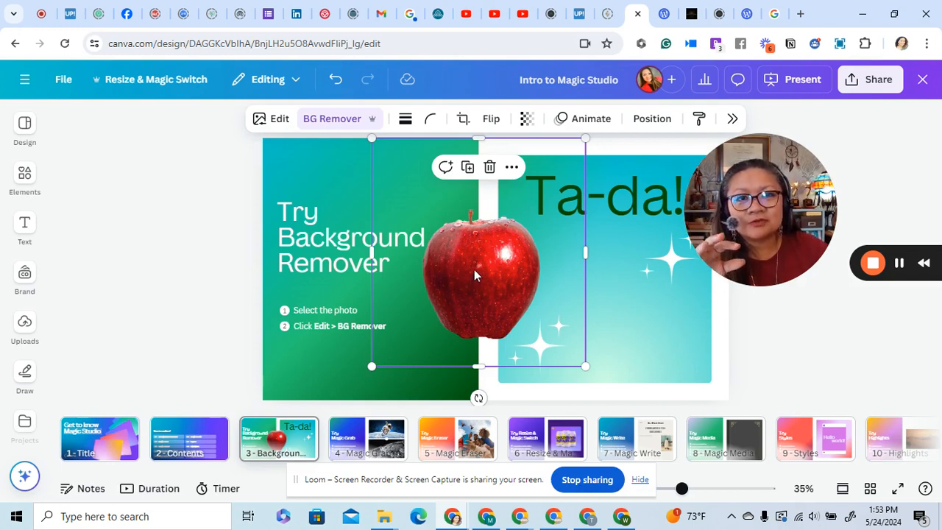
pyautogui.click(338, 81)
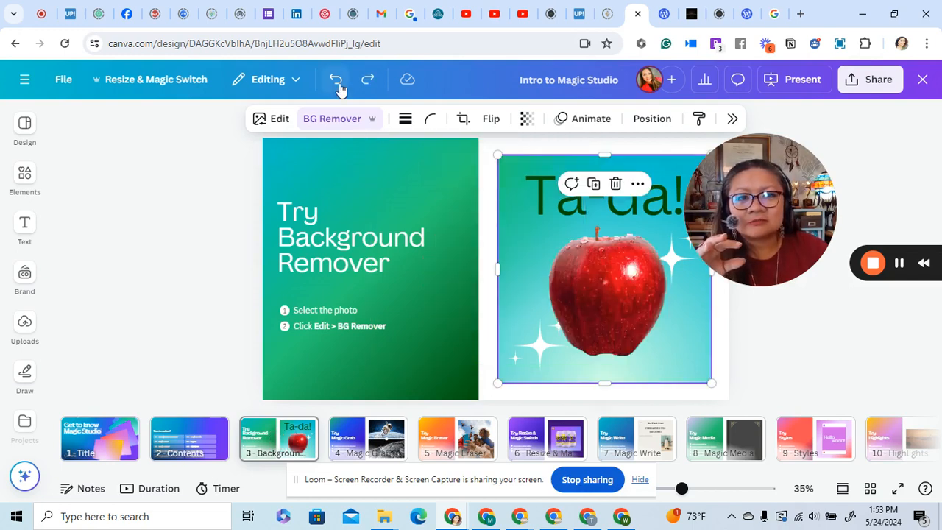
pyautogui.click(337, 81)
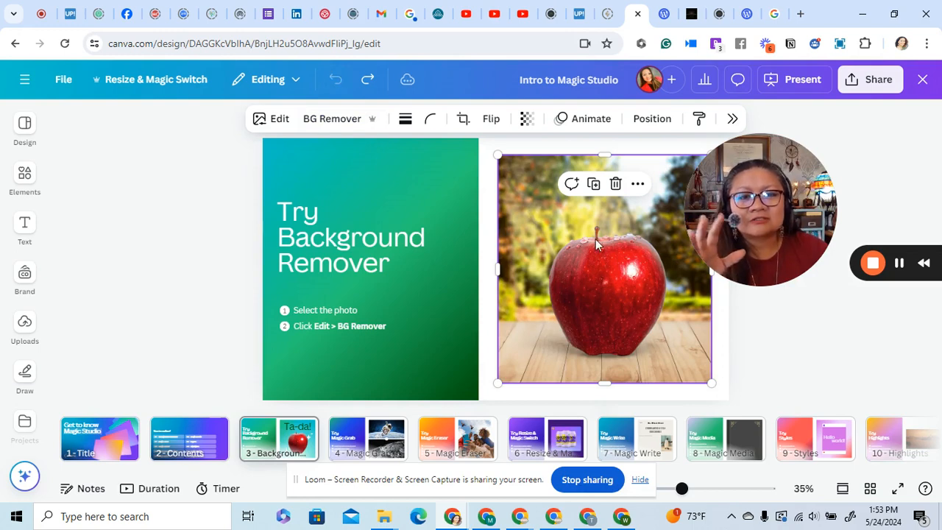
# Step: Move the original apple photo toward the page centre to uncover the artwork behind it, and undo the moves
pyautogui.moveTo(600, 261); pyautogui.dragTo(501, 252)
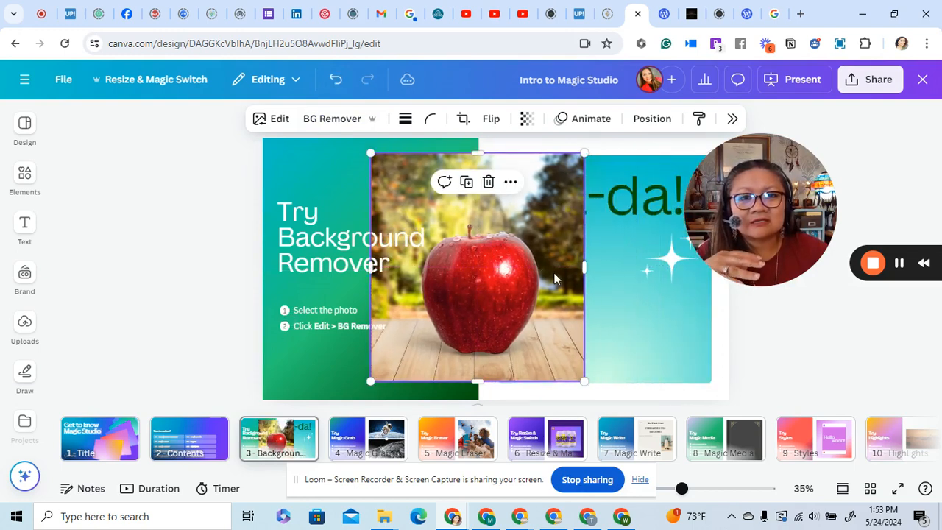
pyautogui.moveTo(554, 276)
pyautogui.mouseDown()
pyautogui.moveTo(467, 276)
pyautogui.moveTo(566, 278)
pyautogui.mouseUp()
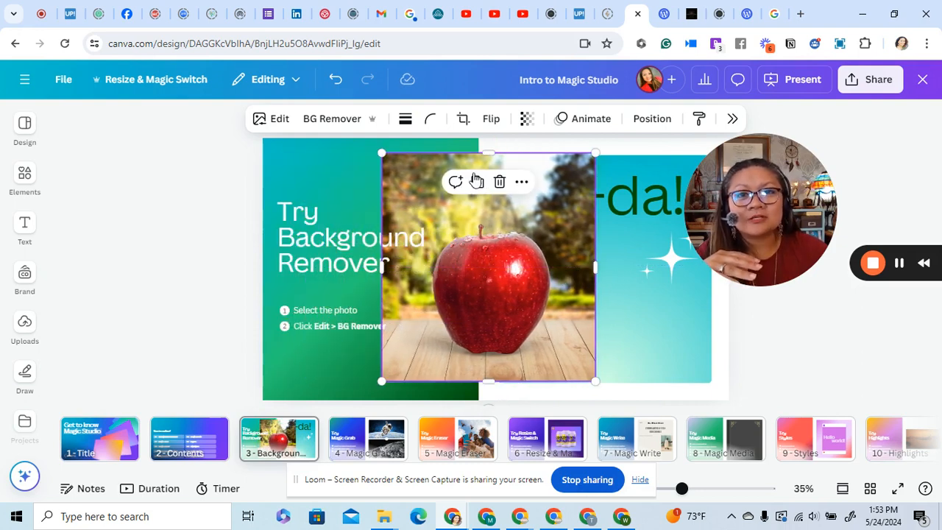
pyautogui.click(336, 79)
pyautogui.click(337, 85)
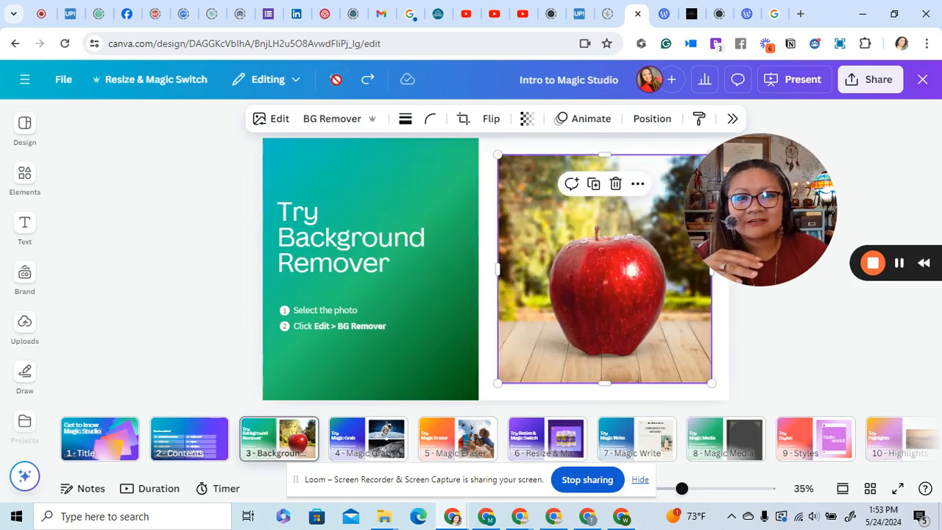
# Step: Remove the background from the apple photo with BG Remover and deselect it
pyautogui.click(321, 122)
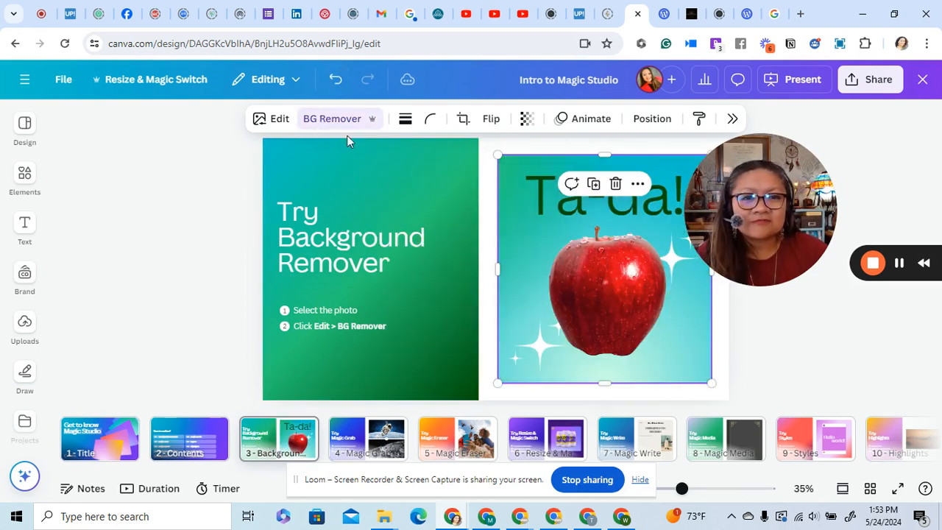
pyautogui.click(763, 362)
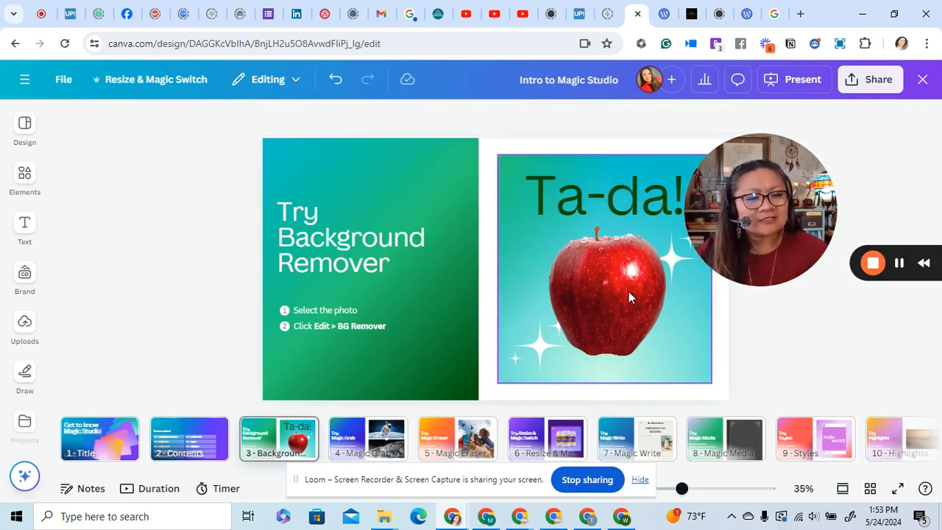
# Step: Go to the guide's Try Magic Grab page and select the photo of the astronaut
pyautogui.click(356, 440)
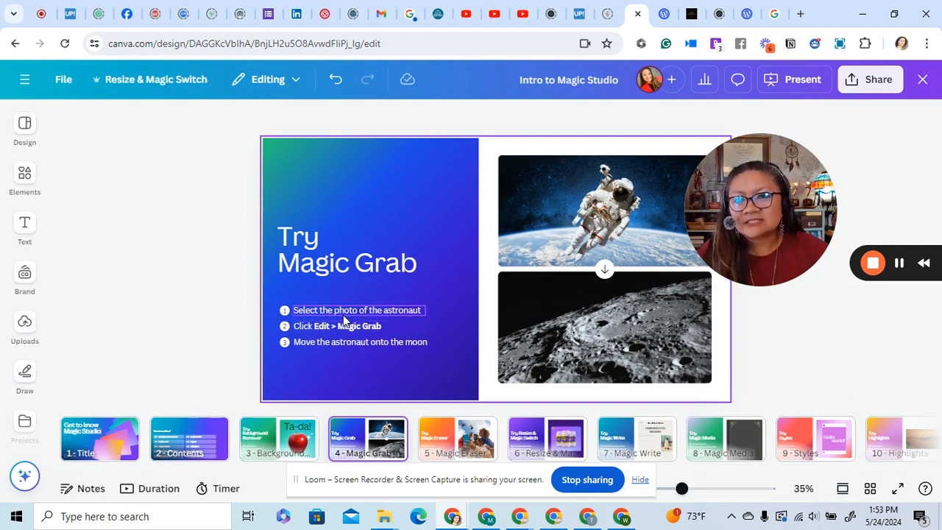
pyautogui.click(600, 200)
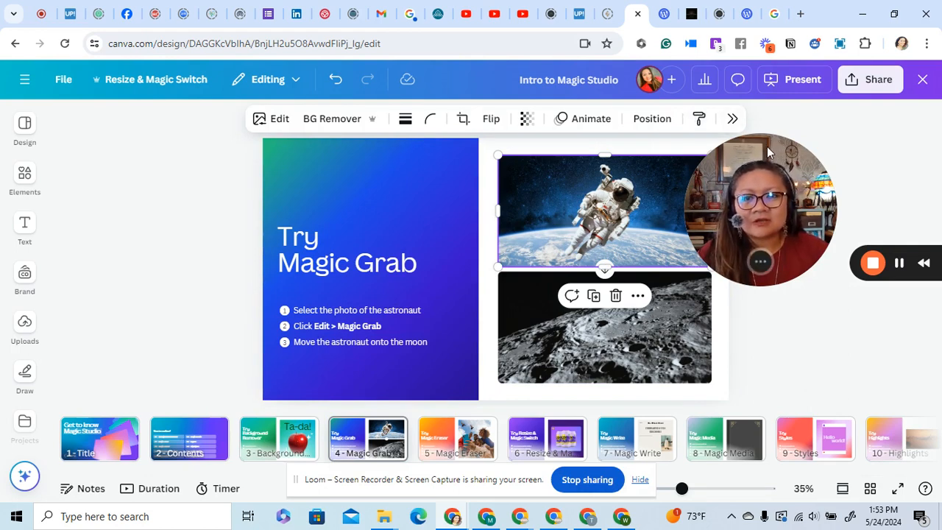
pyautogui.click(297, 130)
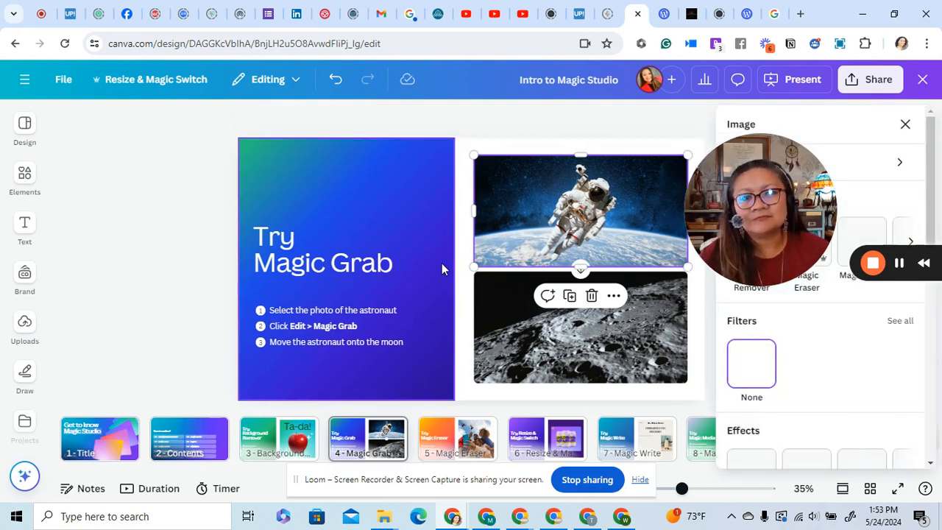
pyautogui.moveTo(760, 220); pyautogui.dragTo(636, 245)
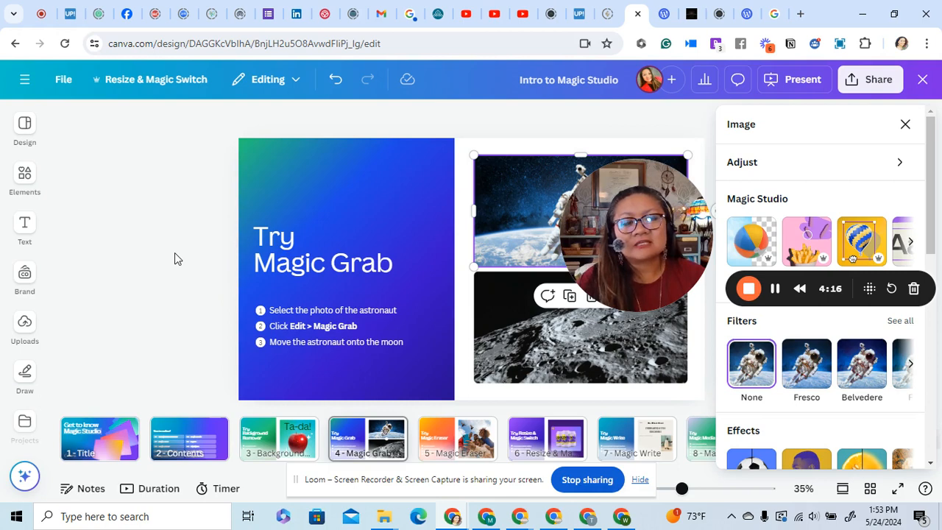
pyautogui.moveTo(633, 236); pyautogui.dragTo(664, 259)
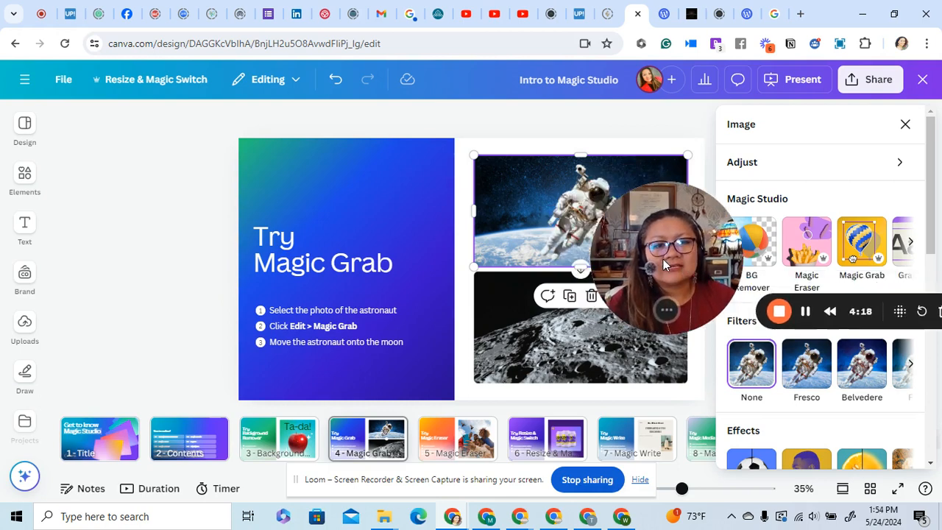
pyautogui.click(168, 254)
pyautogui.moveTo(654, 262); pyautogui.dragTo(151, 212)
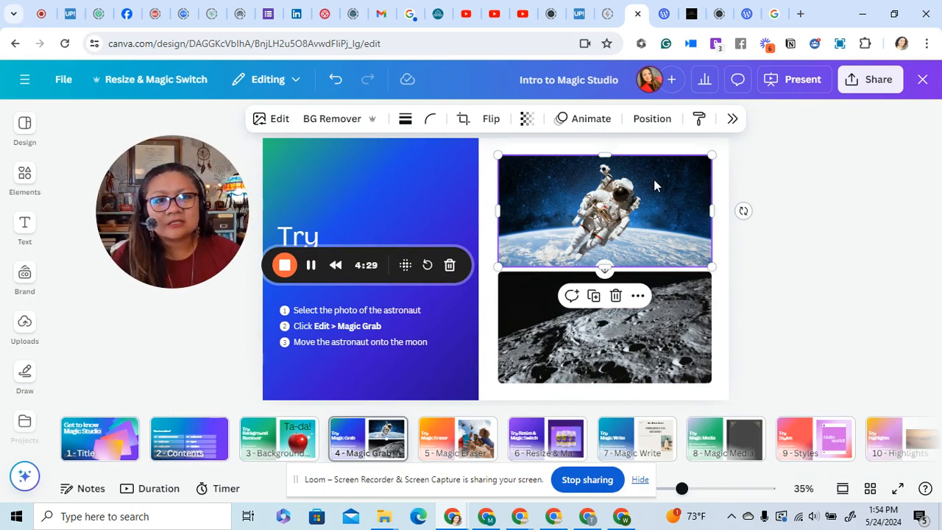
# Step: Open the astronaut photo's editing options and browse the Magic Studio tools, undoing the stray background removal
pyautogui.click(284, 120)
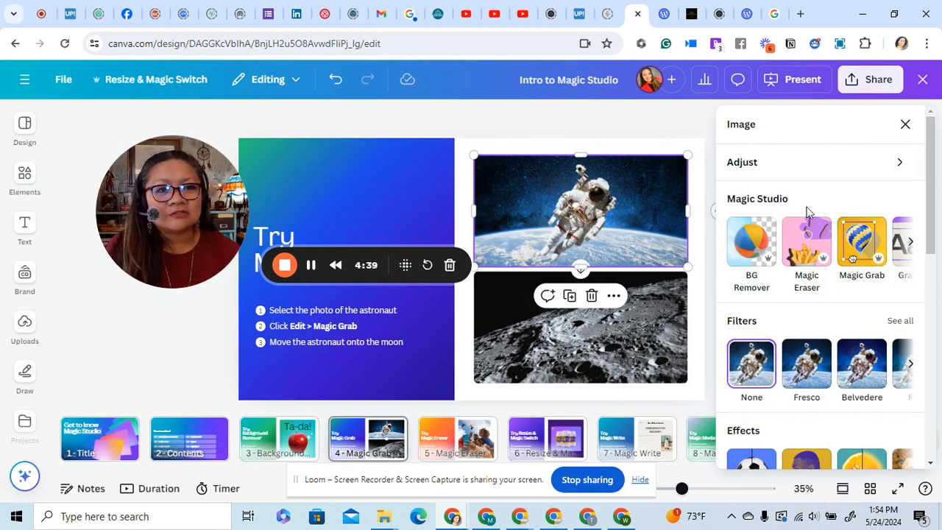
pyautogui.click(911, 244)
pyautogui.click(911, 245)
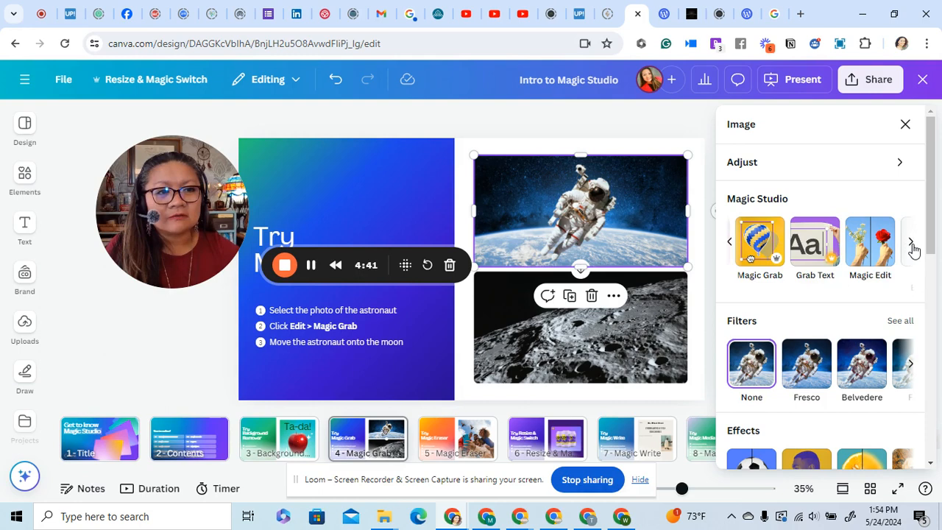
pyautogui.click(912, 245)
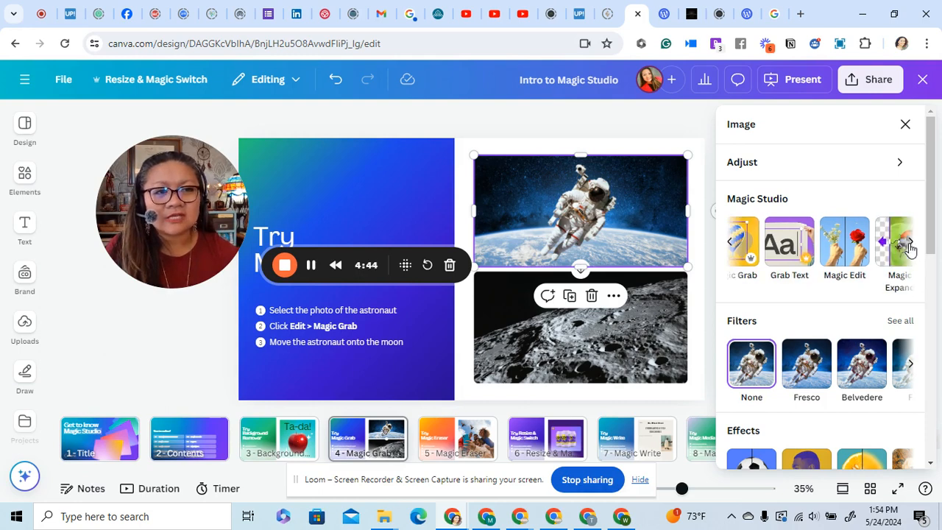
pyautogui.click(911, 247)
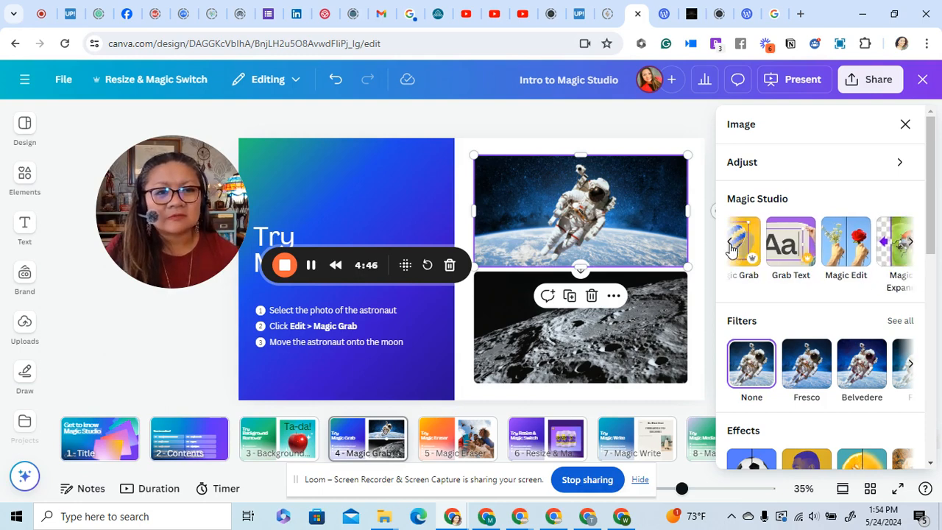
pyautogui.click(731, 249)
pyautogui.click(731, 251)
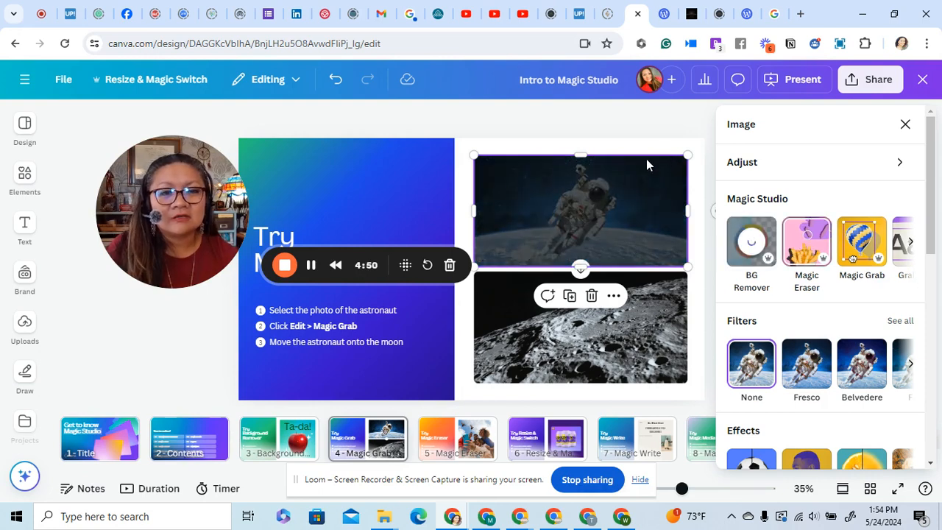
pyautogui.click(335, 79)
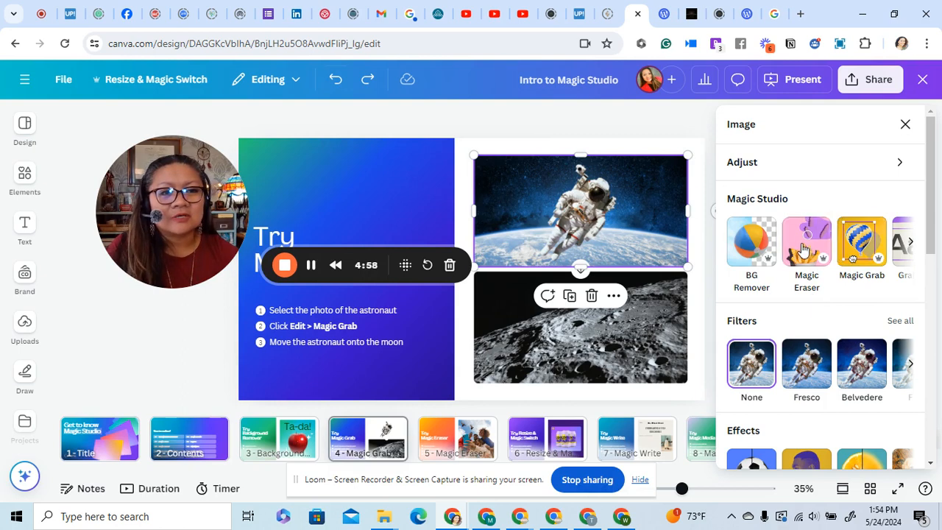
# Step: Start Magic Grab on the astronaut photo and brush over the astronaut's raised end and lower arm tip at brush size 11
pyautogui.click(861, 248)
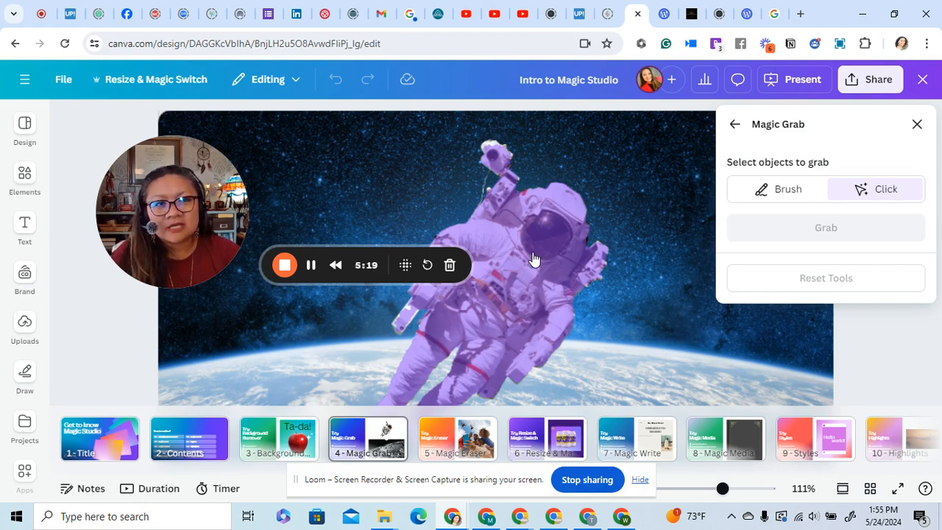
pyautogui.click(785, 192)
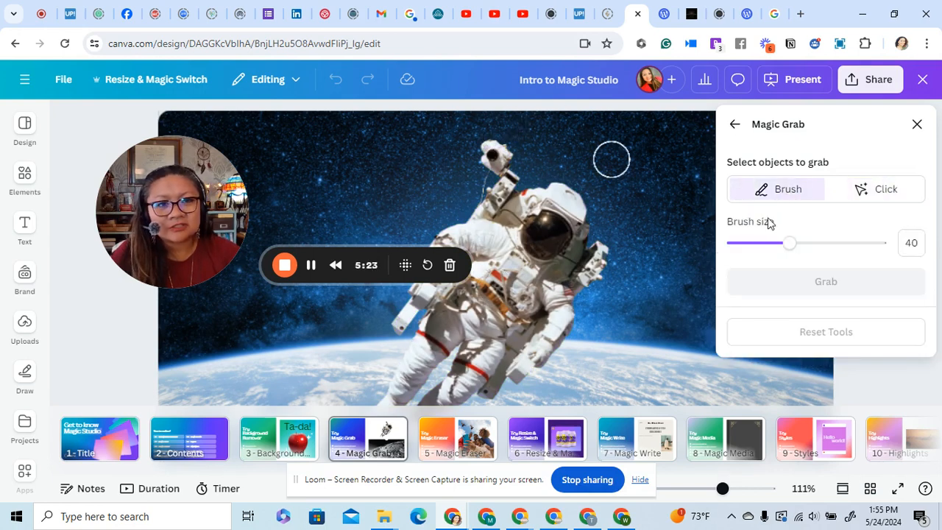
pyautogui.moveTo(790, 243); pyautogui.dragTo(756, 243)
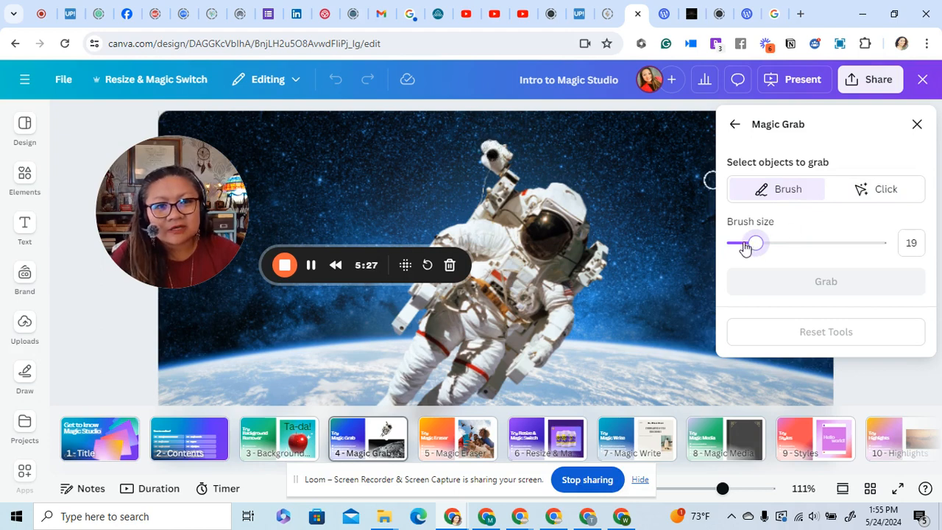
pyautogui.moveTo(745, 247); pyautogui.dragTo(740, 244)
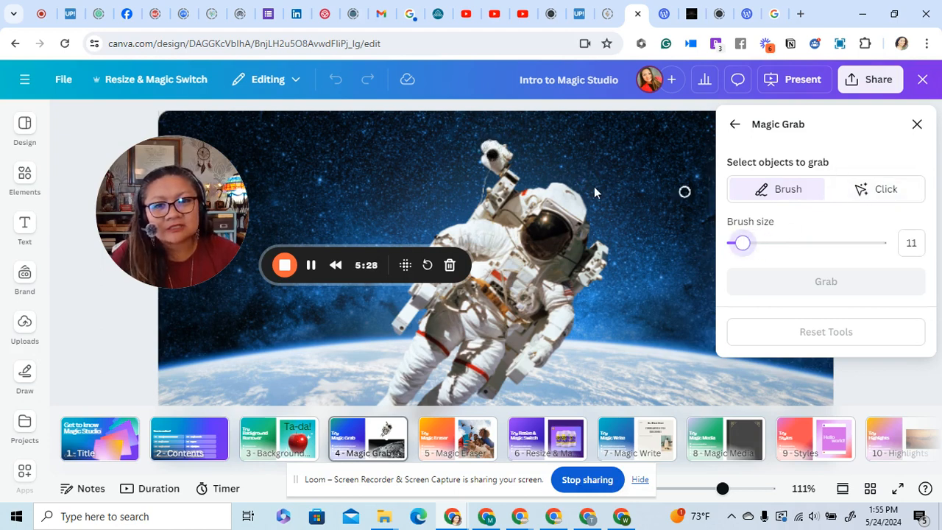
pyautogui.click(489, 150)
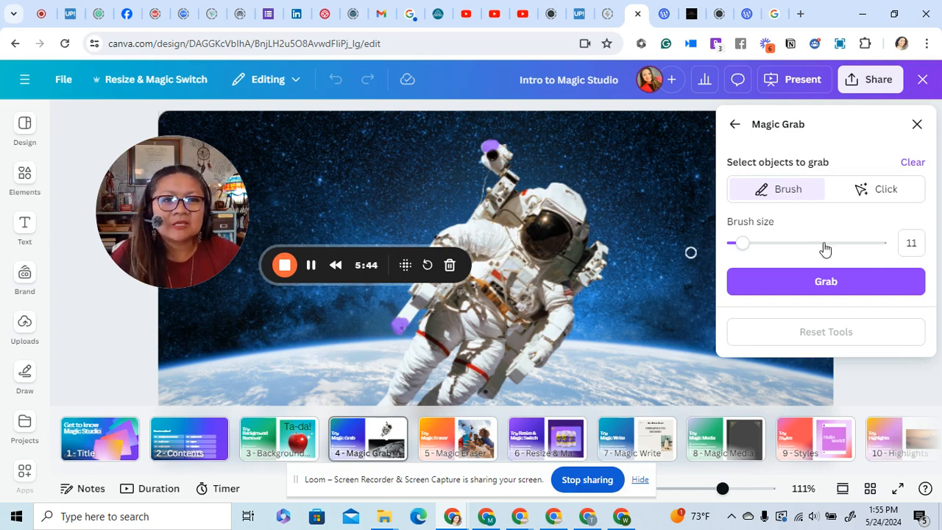
# Step: Try Magic Grab's Click selection mode, and return to Brush to extend the marking along the astronaut's lower arm
pyautogui.click(867, 189)
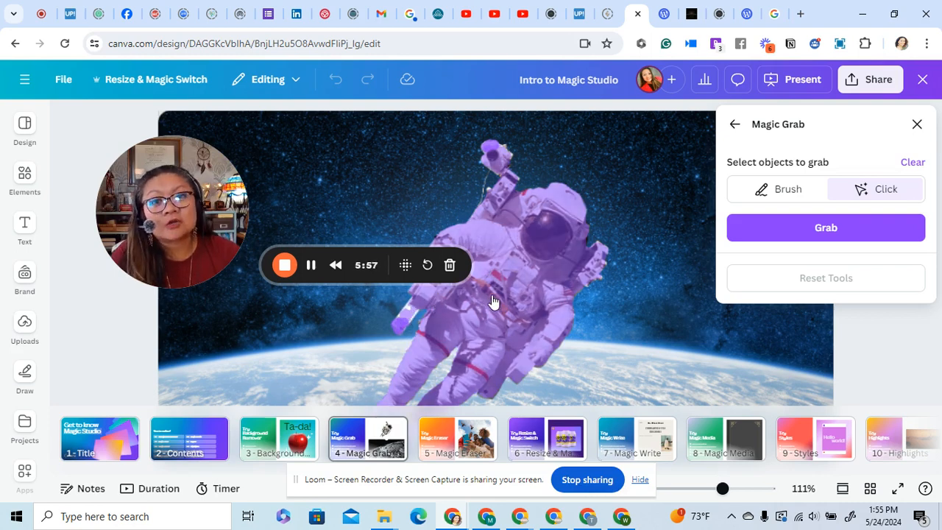
pyautogui.click(749, 200)
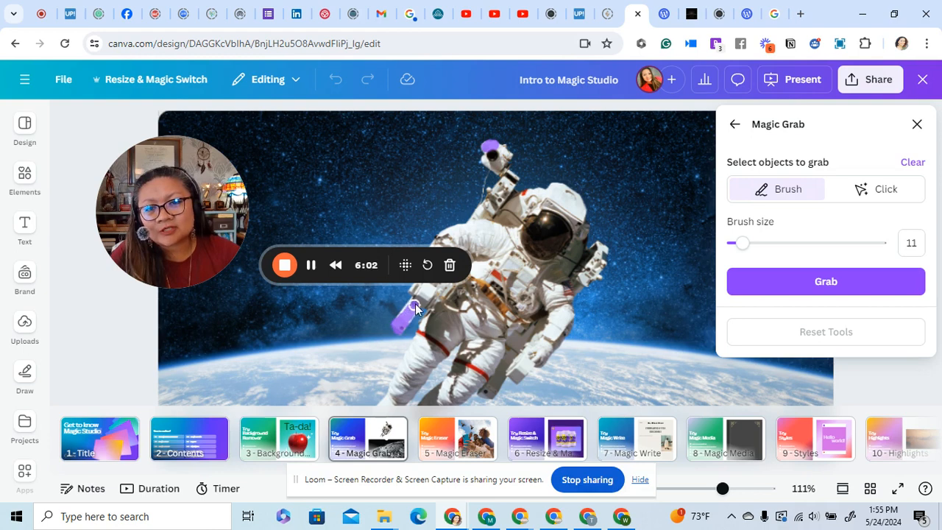
pyautogui.moveTo(416, 308); pyautogui.dragTo(403, 322)
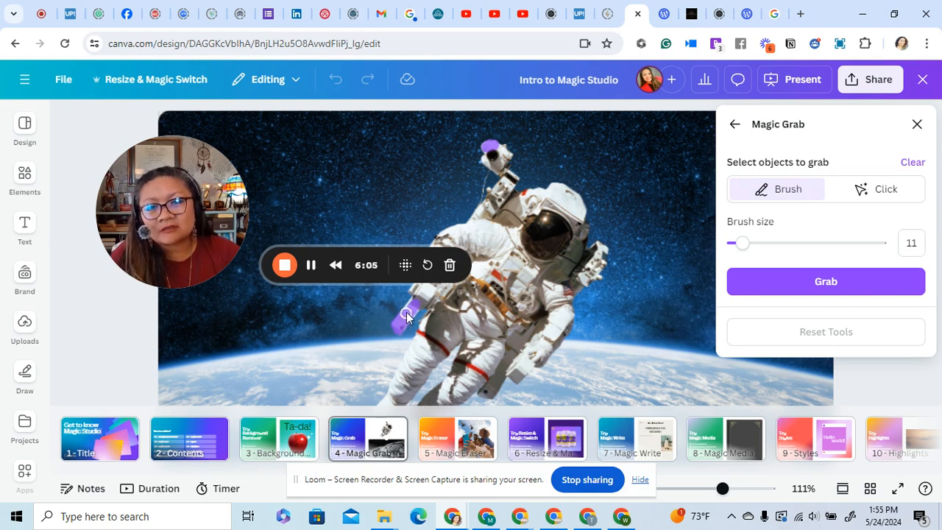
pyautogui.moveTo(417, 304); pyautogui.dragTo(404, 324)
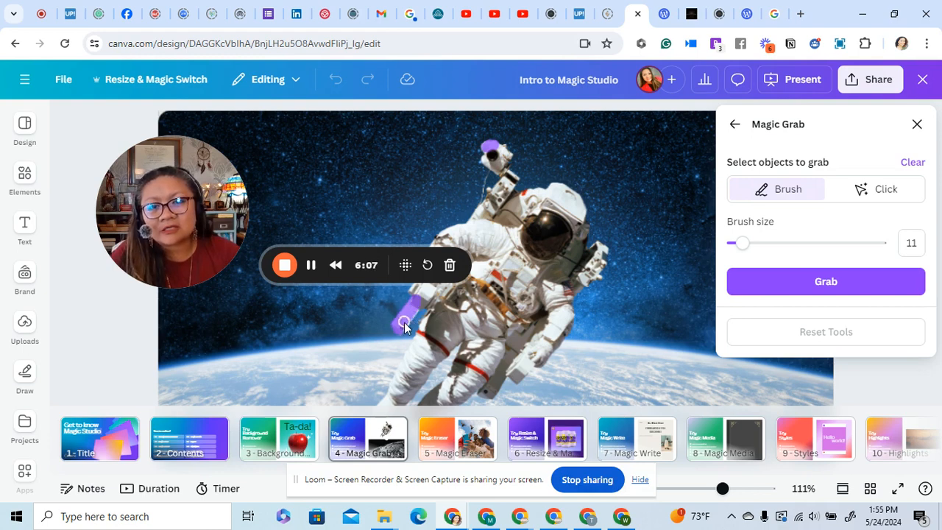
# Step: Select the whole astronaut in Click mode, grab it and move the cutout onto the moon photo
pyautogui.click(864, 194)
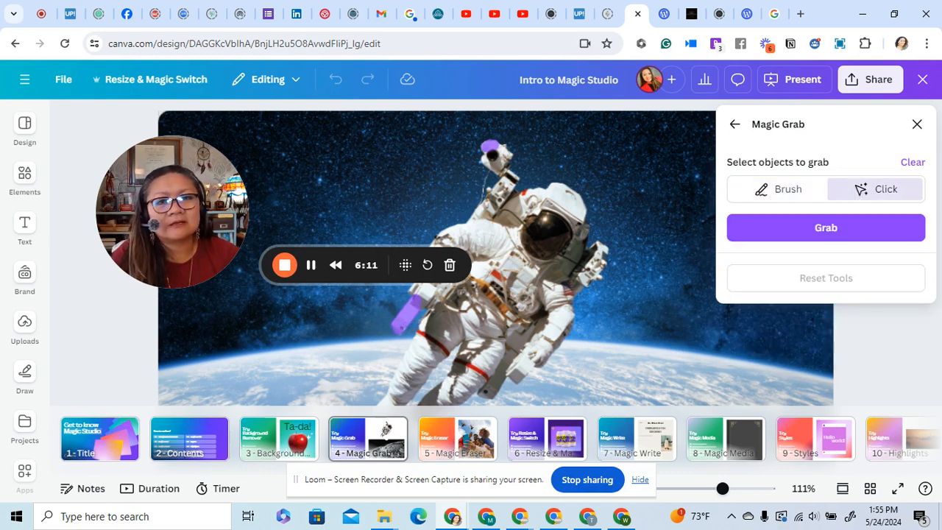
pyautogui.click(533, 273)
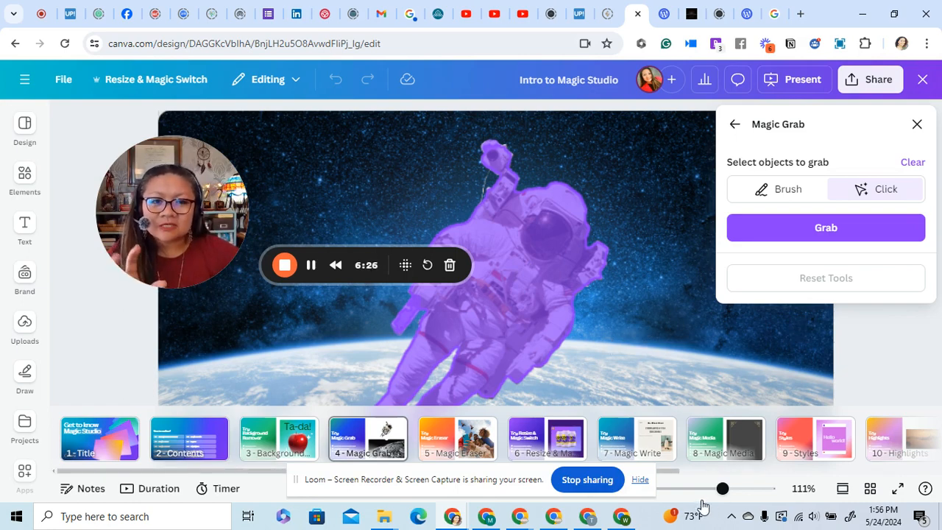
pyautogui.moveTo(723, 489); pyautogui.dragTo(706, 505)
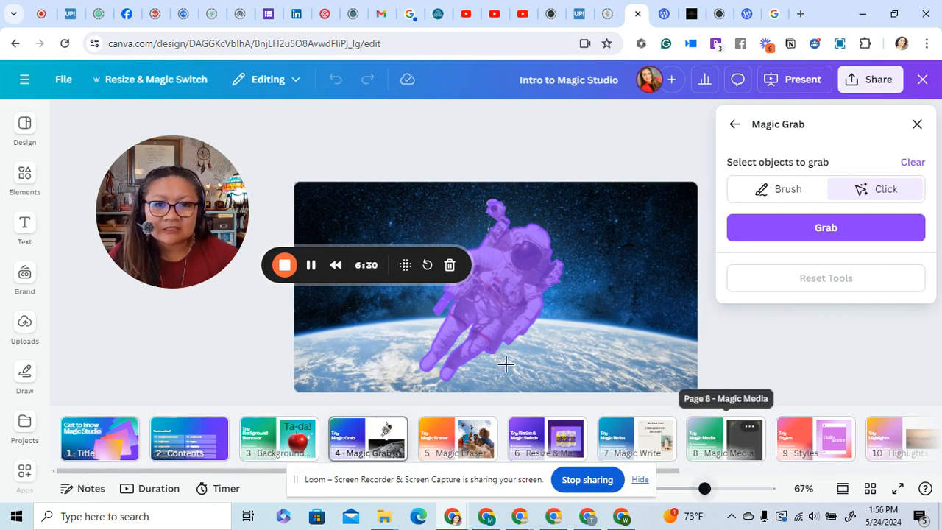
pyautogui.click(829, 227)
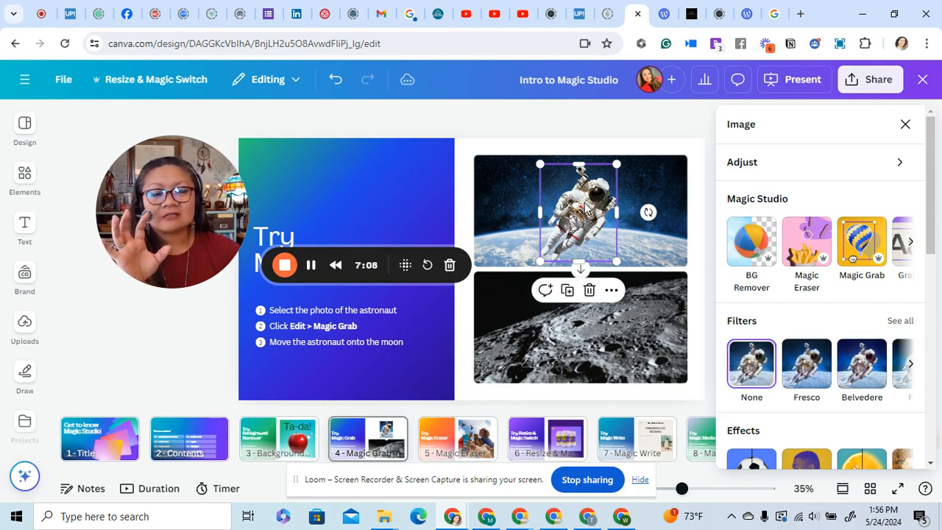
pyautogui.moveTo(585, 208); pyautogui.dragTo(592, 317)
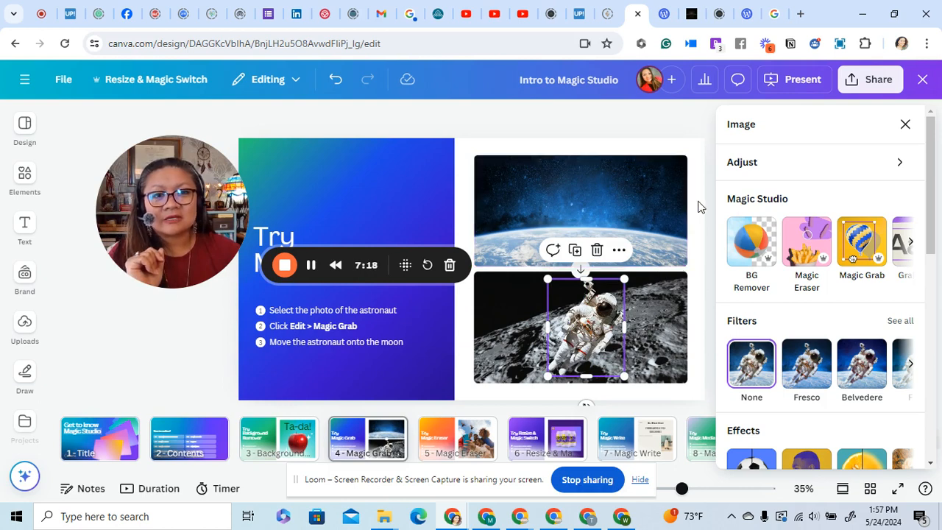
pyautogui.click(587, 186)
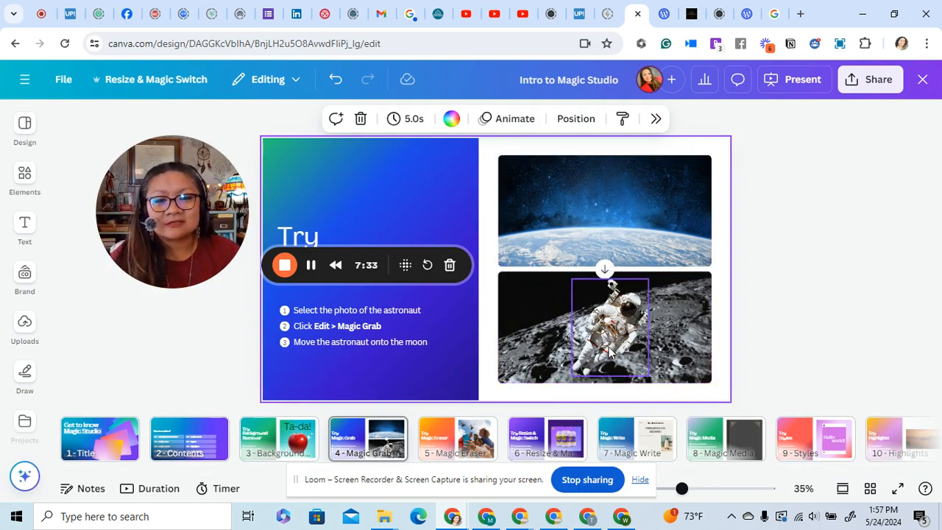
# Step: Go to the guide's Try Magic Eraser page and open Magic Eraser for the group selfie photo
pyautogui.click(457, 437)
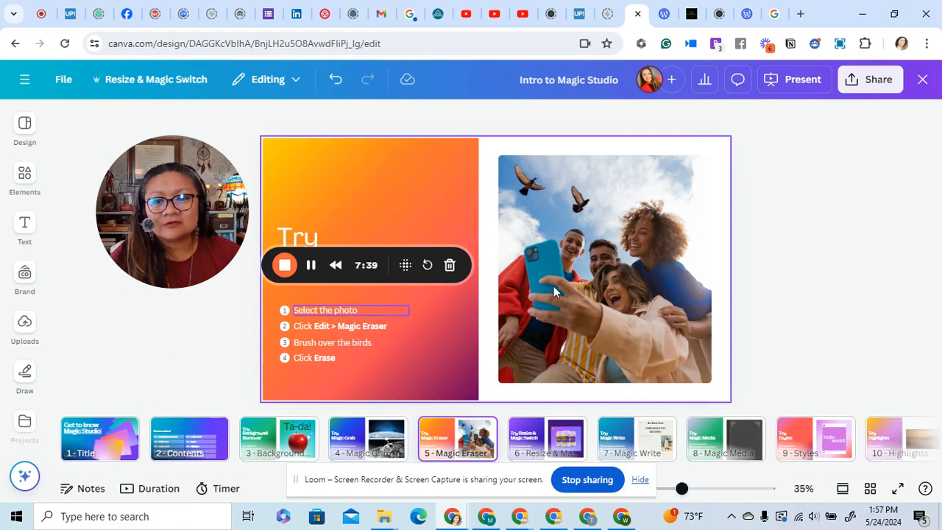
pyautogui.click(631, 239)
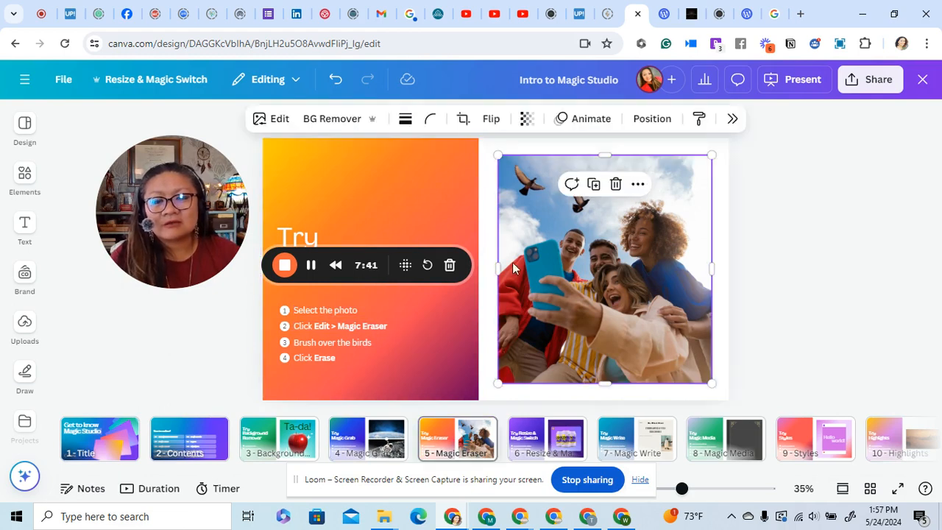
pyautogui.click(734, 123)
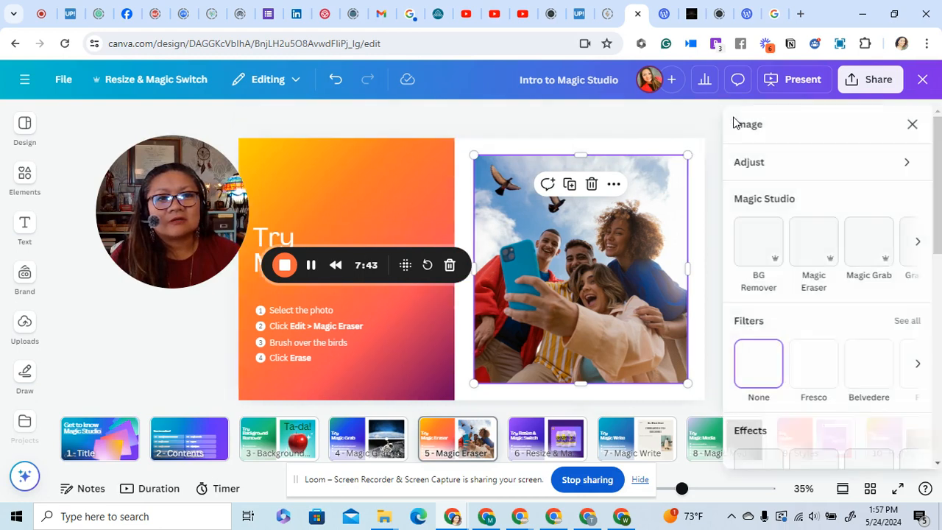
pyautogui.click(906, 126)
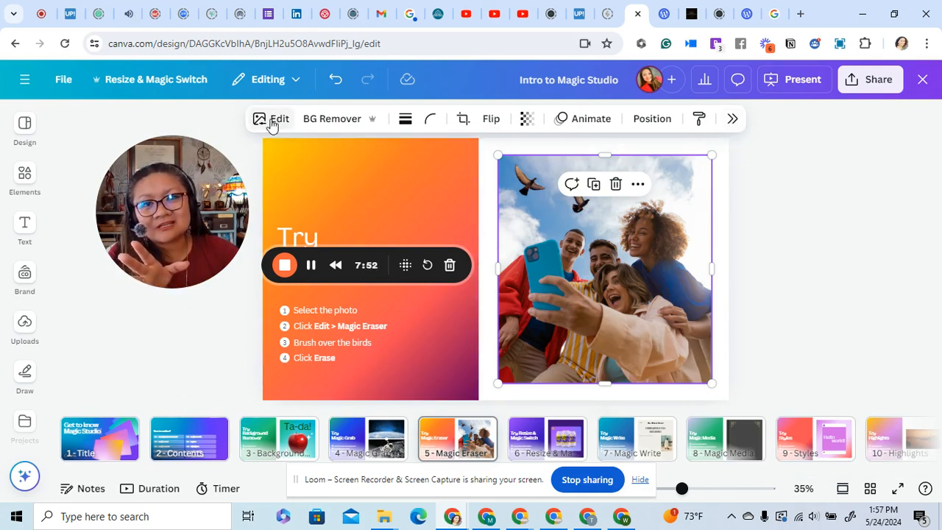
pyautogui.click(734, 125)
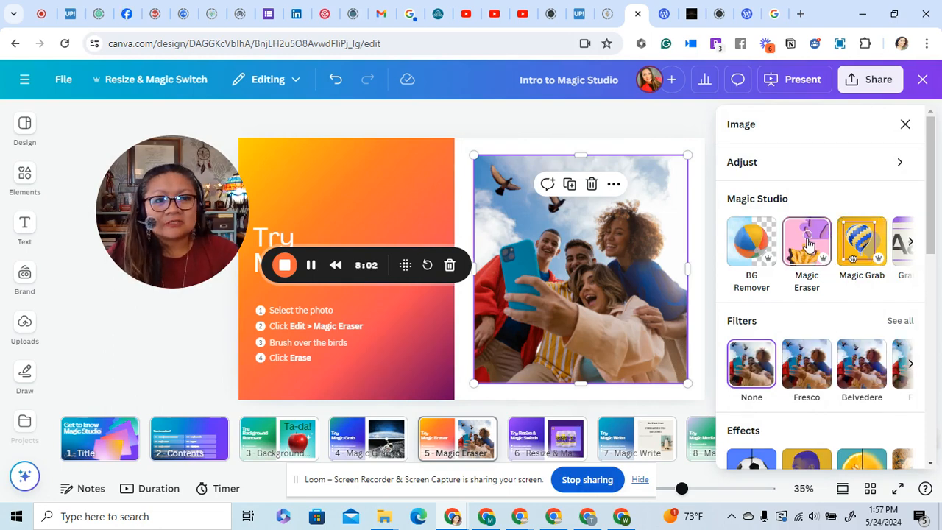
pyautogui.click(829, 237)
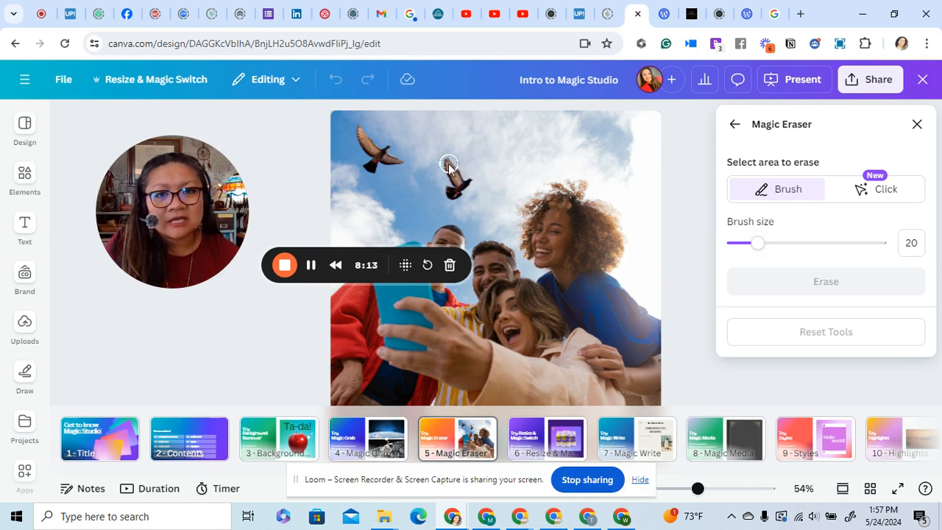
# Step: Brush over both birds in the sky, erase them from the photo, and close Magic Eraser
pyautogui.moveTo(448, 163)
pyautogui.mouseDown()
pyautogui.moveTo(471, 182)
pyautogui.moveTo(448, 189)
pyautogui.mouseUp()
pyautogui.moveTo(376, 182)
pyautogui.mouseDown()
pyautogui.moveTo(370, 162)
pyautogui.moveTo(387, 151)
pyautogui.moveTo(374, 154)
pyautogui.moveTo(362, 135)
pyautogui.moveTo(395, 162)
pyautogui.moveTo(416, 158)
pyautogui.mouseUp()
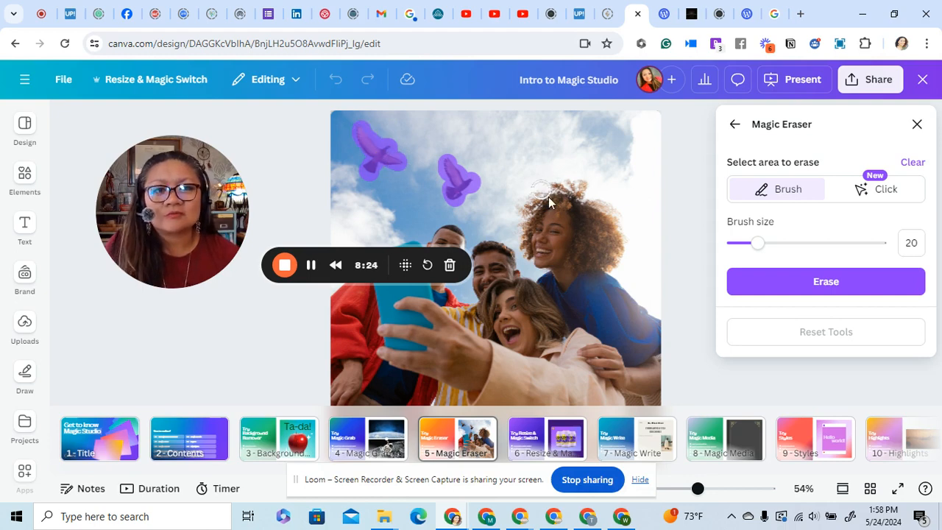
pyautogui.click(854, 281)
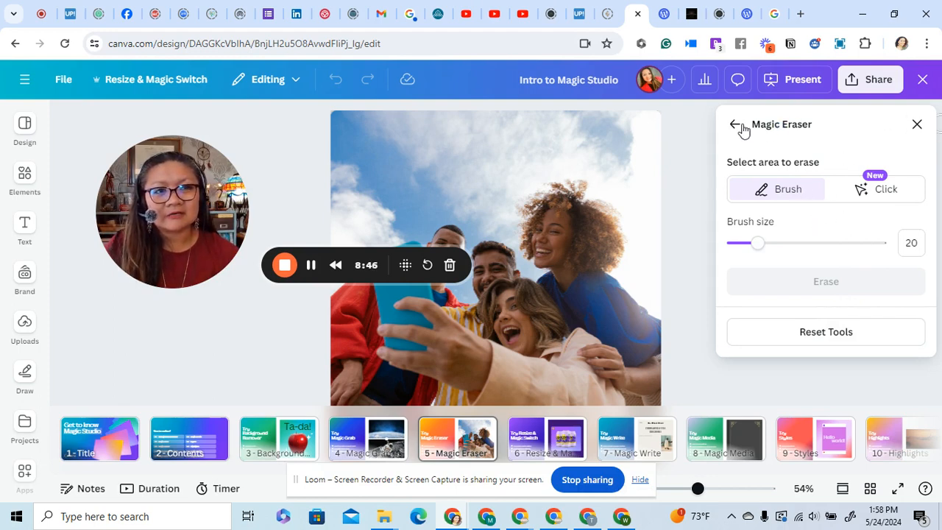
pyautogui.click(917, 125)
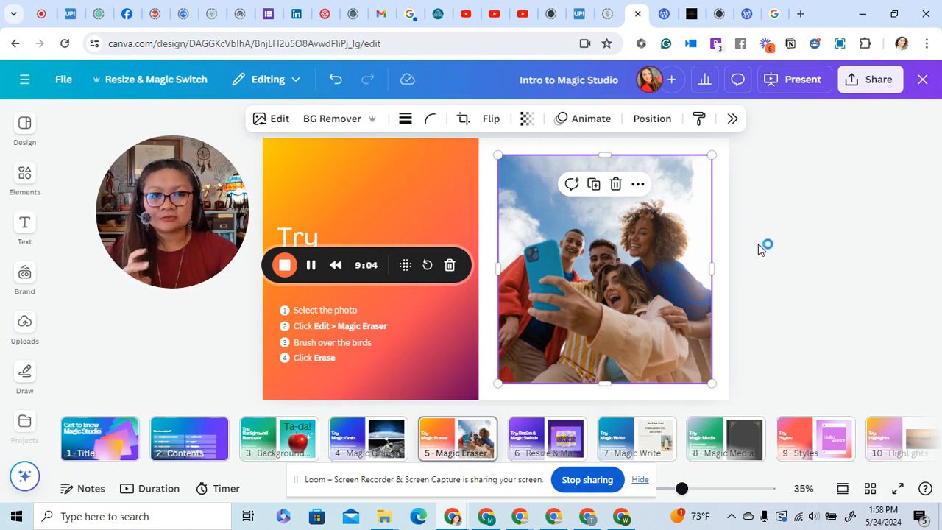
pyautogui.click(742, 298)
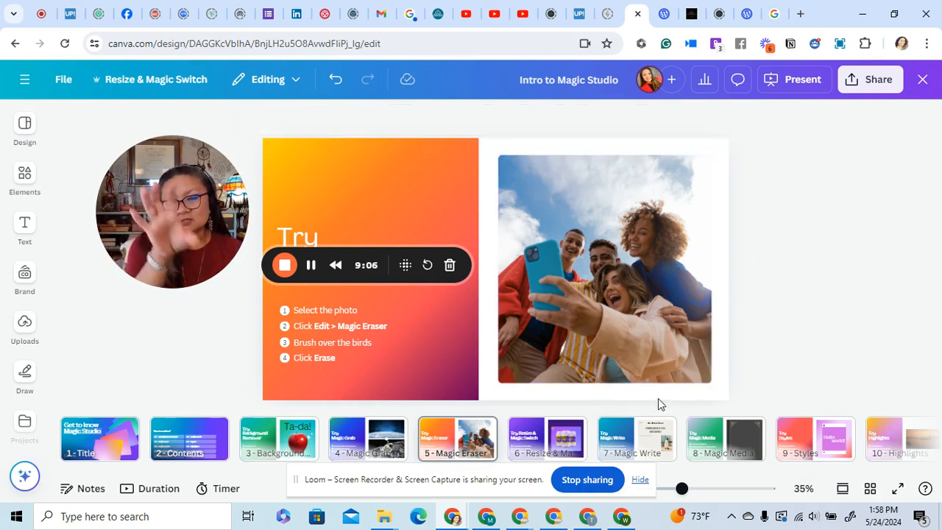
# Step: Go to the guide's Try Resize & Magic Switch page and select the video with the drink cans
pyautogui.click(545, 432)
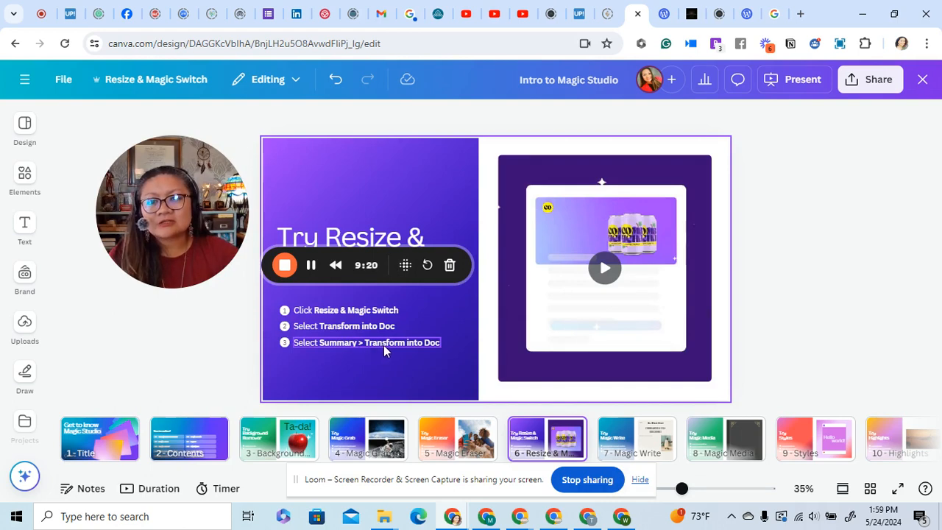
pyautogui.moveTo(539, 304)
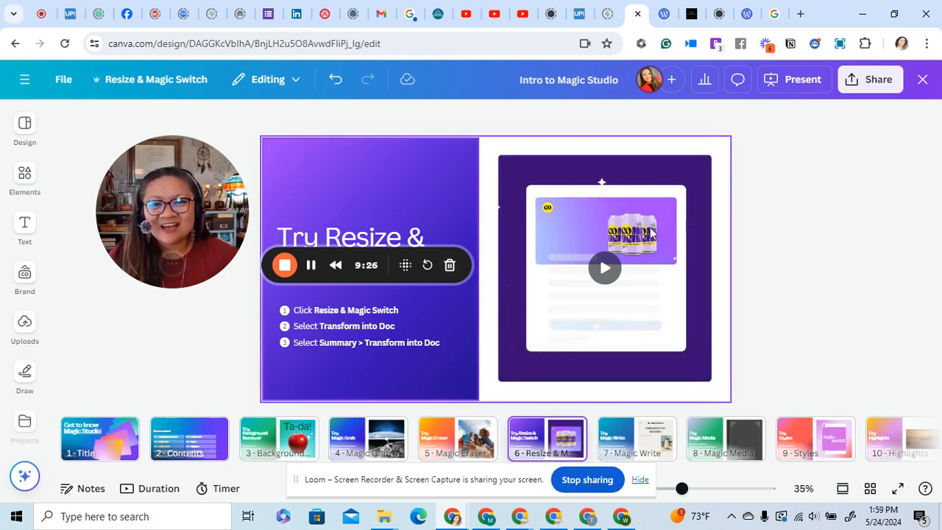
pyautogui.moveTo(677, 201)
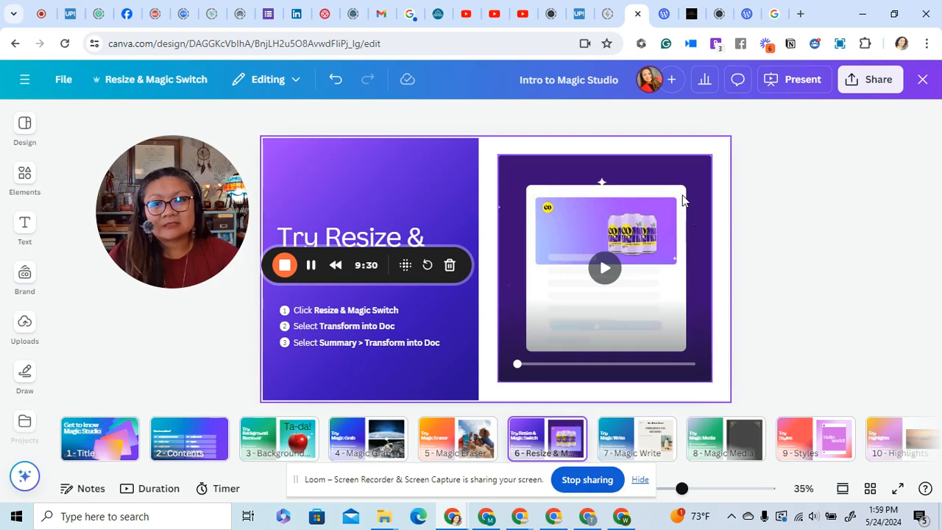
pyautogui.click(682, 199)
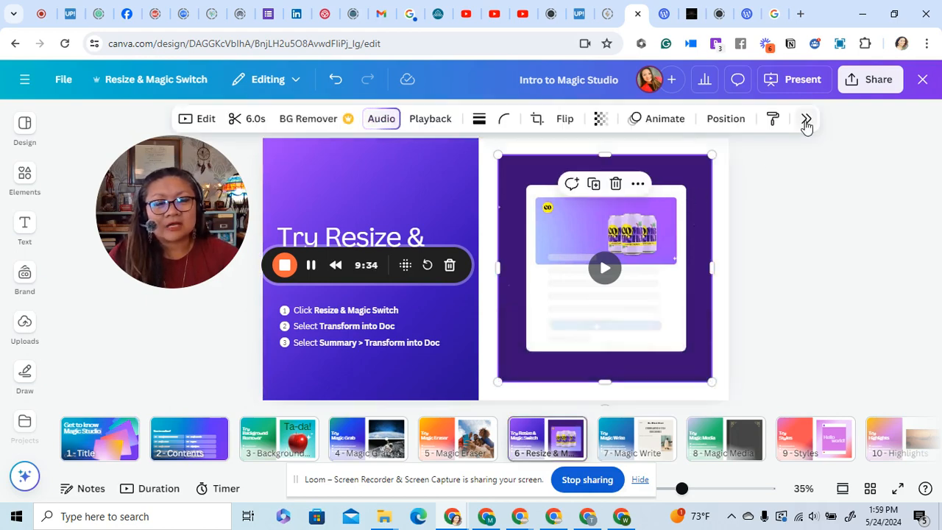
pyautogui.click(807, 126)
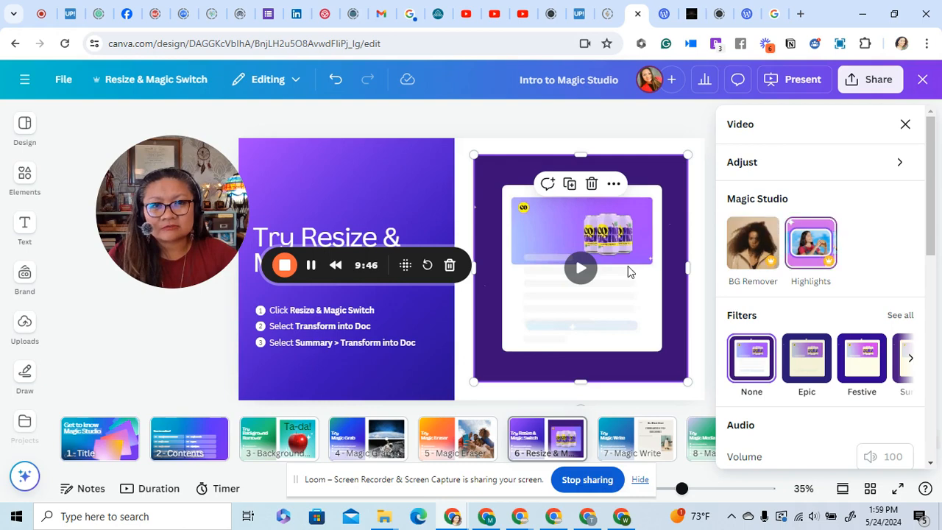
pyautogui.moveTo(630, 272)
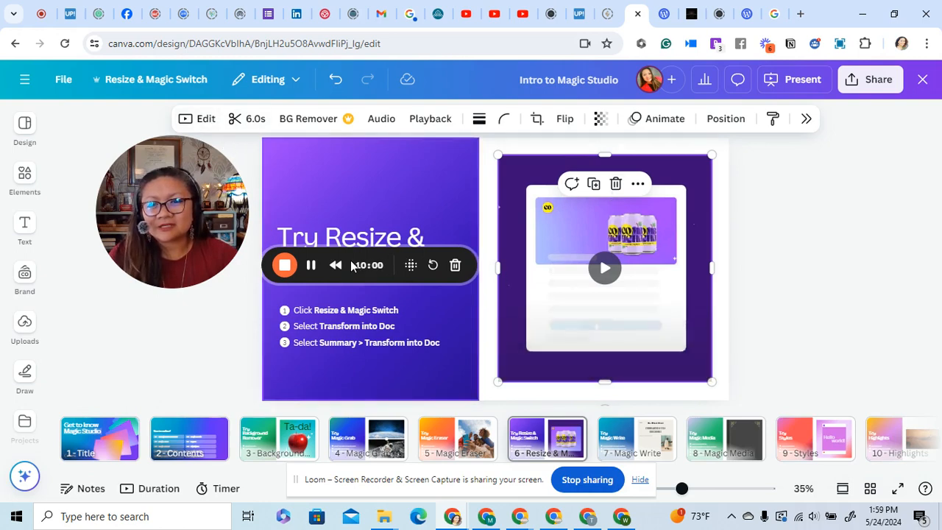
pyautogui.click(770, 216)
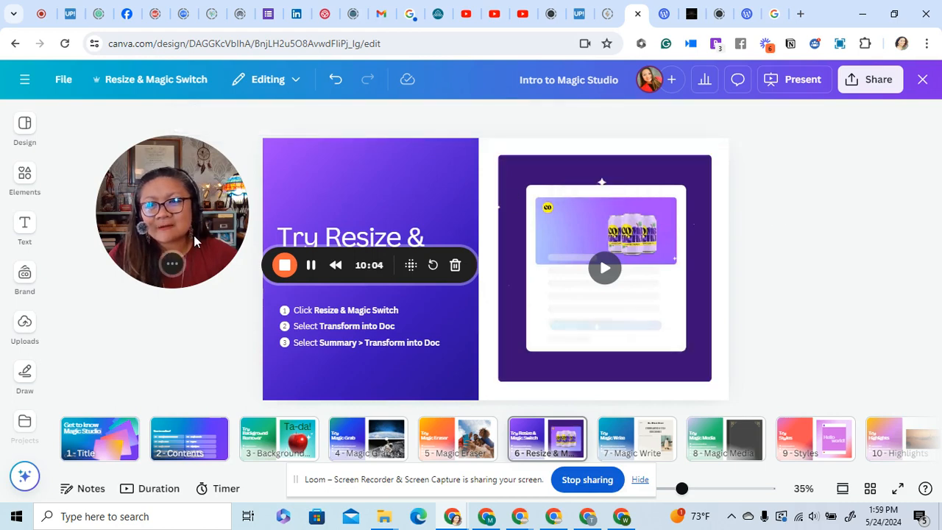
pyautogui.moveTo(197, 162); pyautogui.dragTo(189, 193)
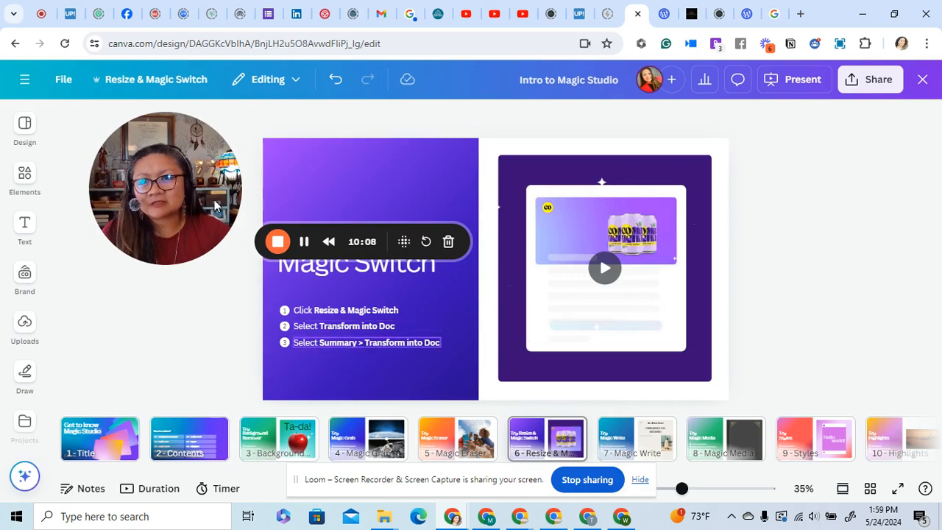
# Step: Look over the Resize & Magic Switch options, including Translate, Transform into Doc and the resize formats
pyautogui.click(135, 79)
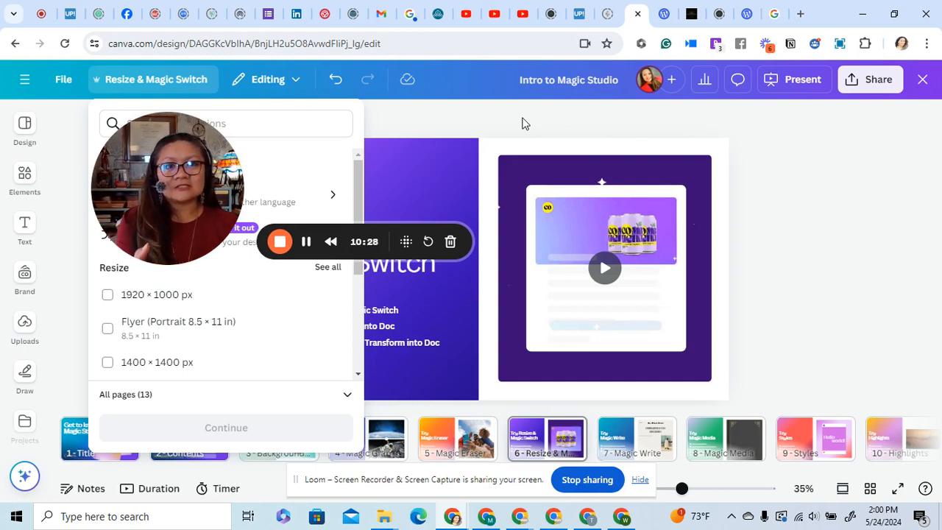
pyautogui.moveTo(198, 202); pyautogui.dragTo(221, 170)
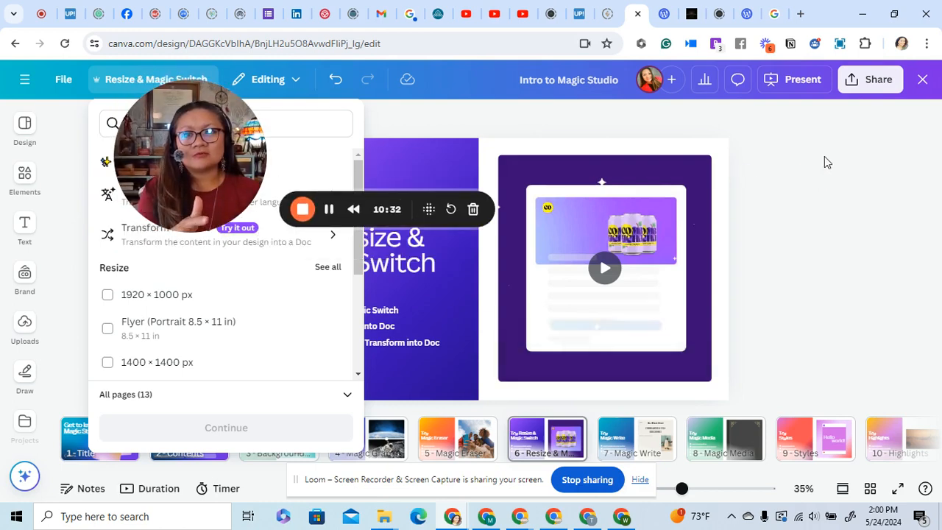
pyautogui.moveTo(220, 165); pyautogui.dragTo(321, 179)
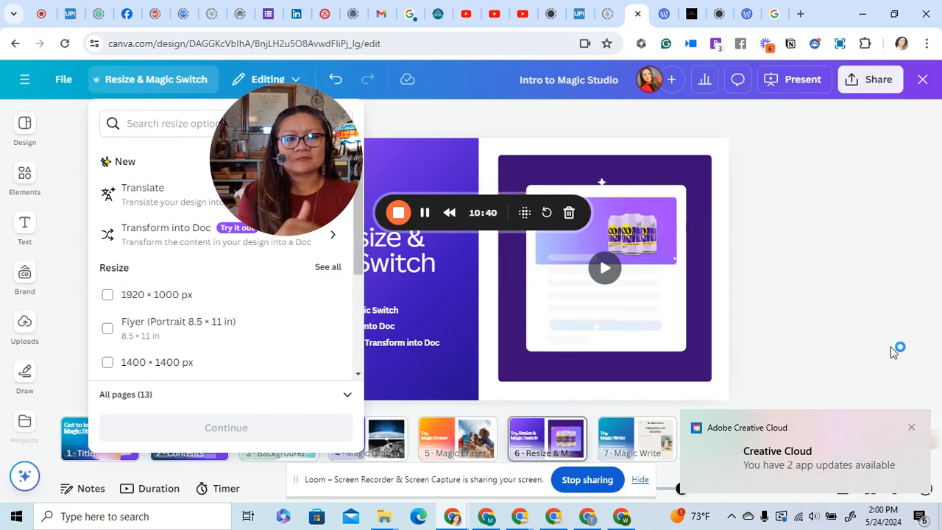
pyautogui.click(913, 430)
pyautogui.moveTo(349, 176); pyautogui.dragTo(518, 178)
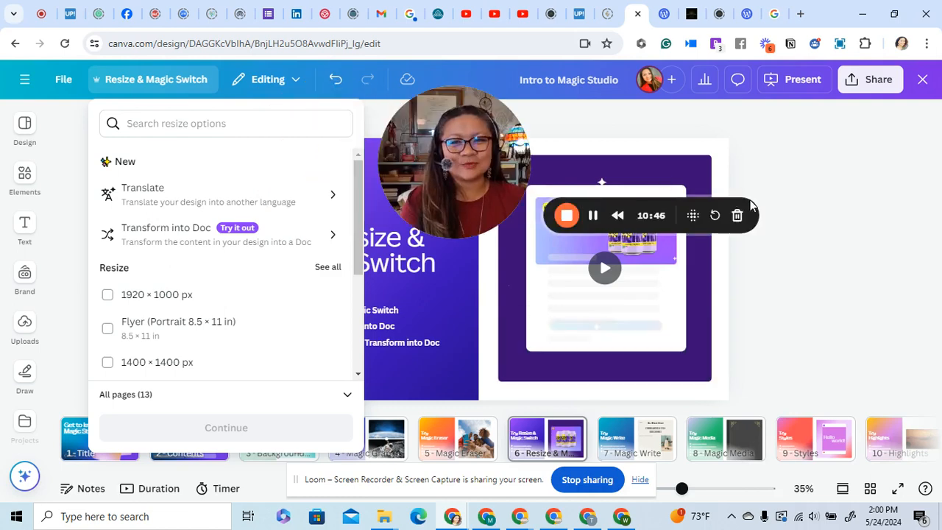
pyautogui.click(837, 178)
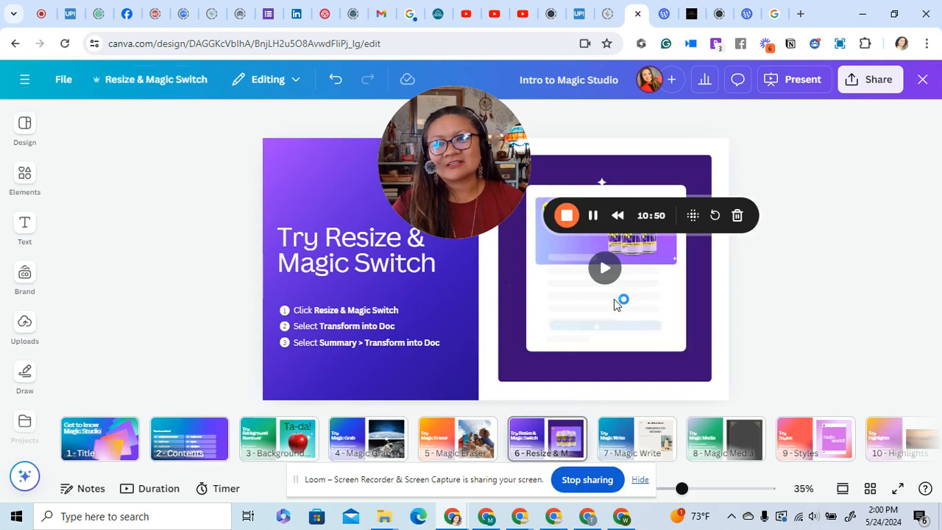
# Step: Use Resize & Magic Switch to transform the presentation into a Doc with the Summary option
pyautogui.click(186, 76)
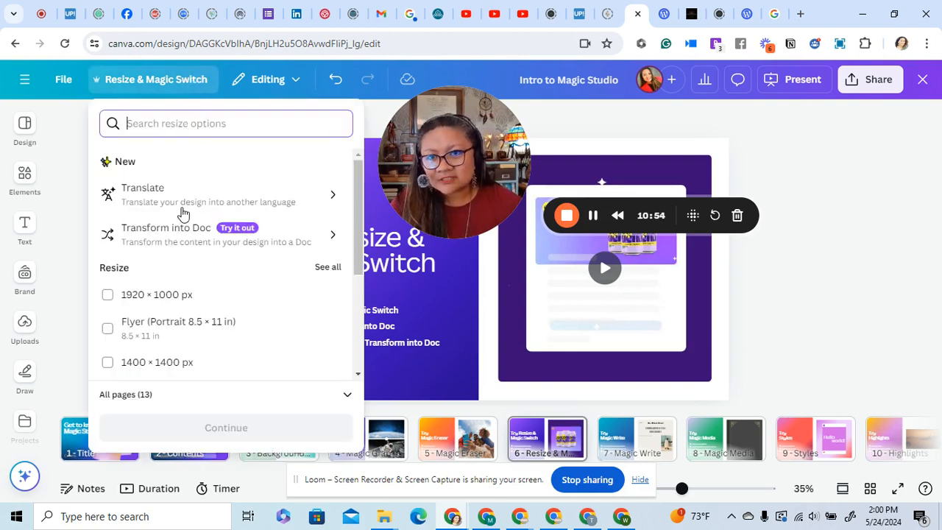
pyautogui.click(167, 233)
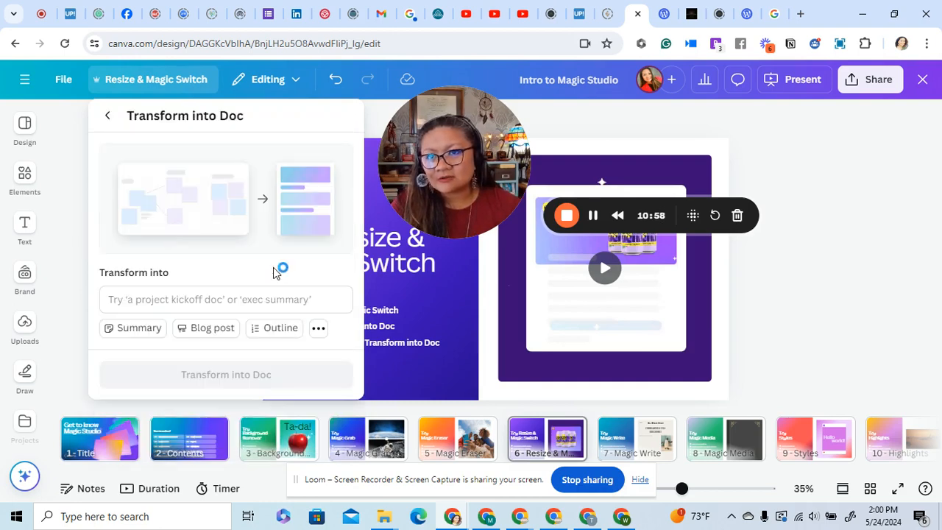
pyautogui.click(145, 330)
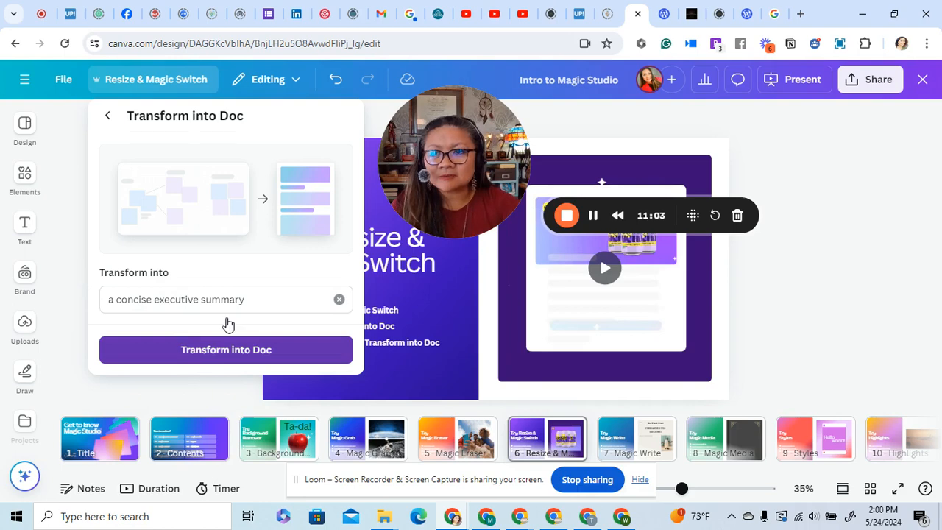
pyautogui.click(292, 352)
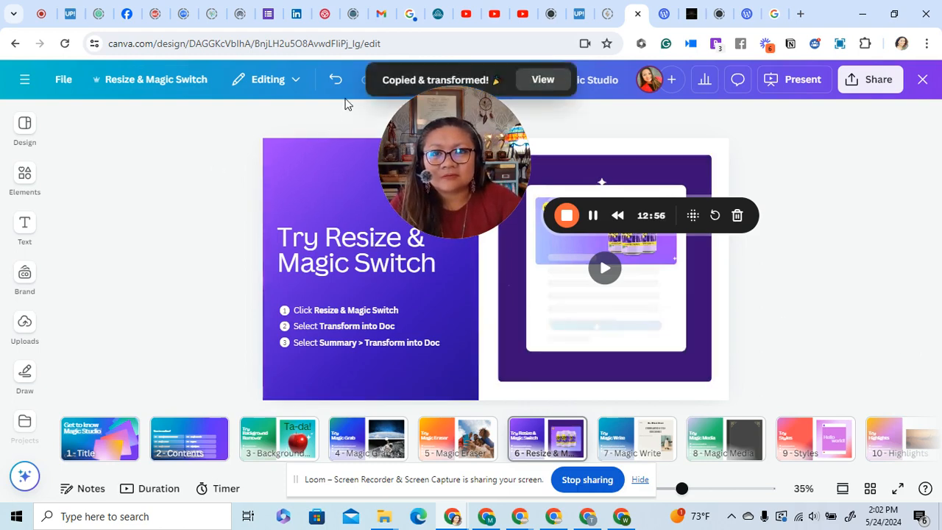
# Step: View the result of the Doc transformation without opening the Doc
pyautogui.click(543, 81)
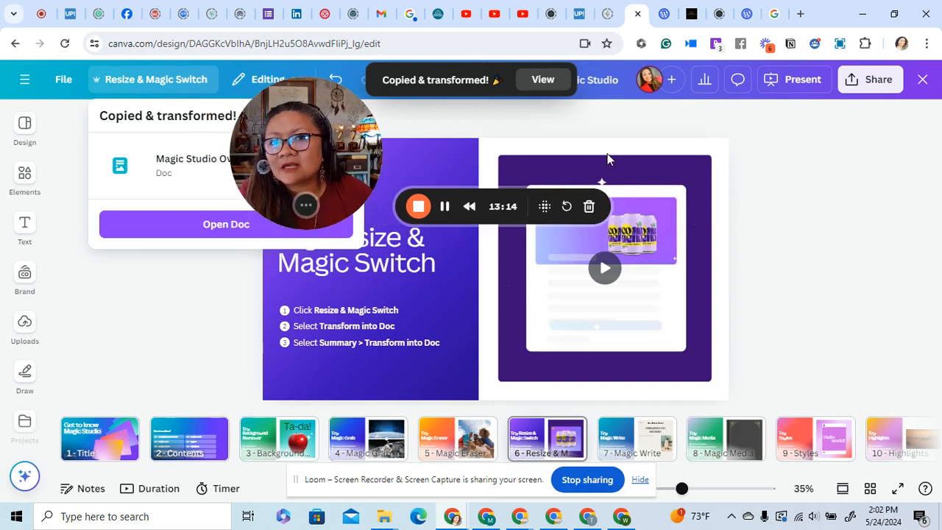
pyautogui.click(810, 198)
pyautogui.moveTo(263, 119); pyautogui.dragTo(190, 226)
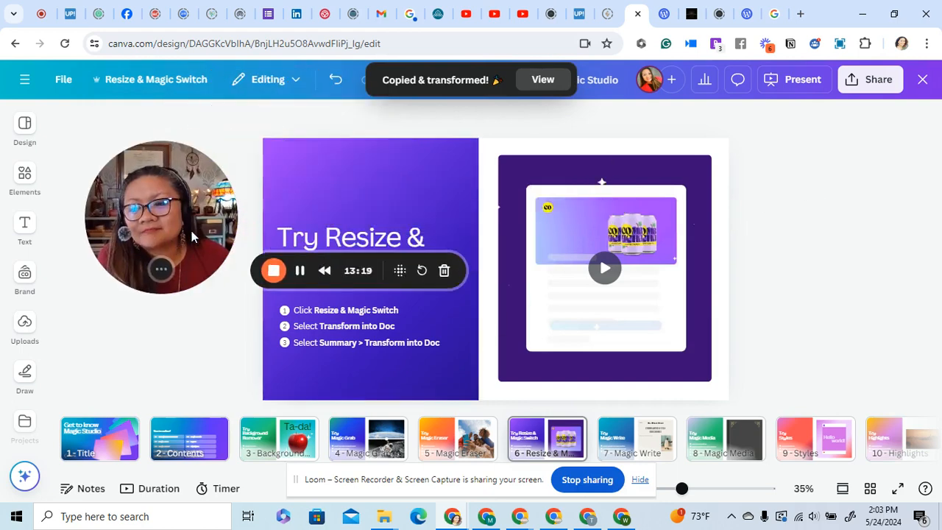
pyautogui.click(541, 81)
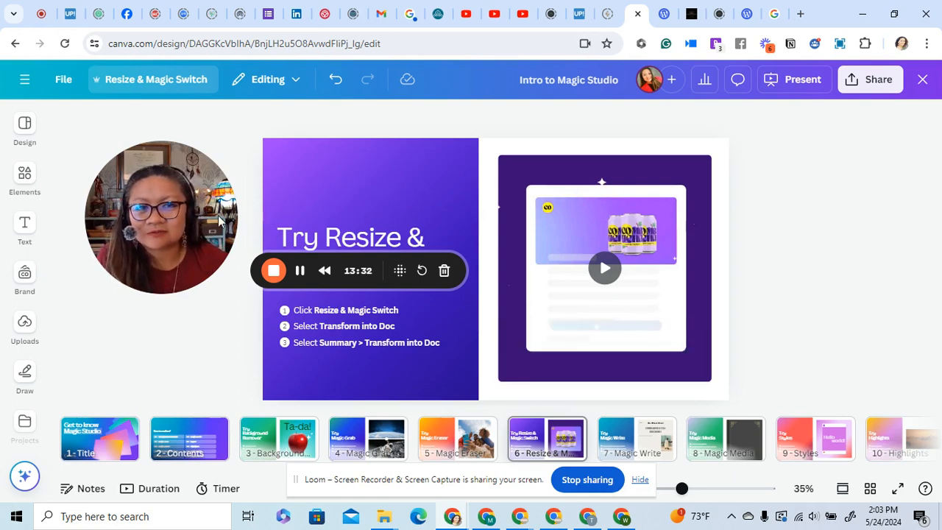
pyautogui.moveTo(219, 219)
pyautogui.moveTo(218, 217); pyautogui.dragTo(209, 298)
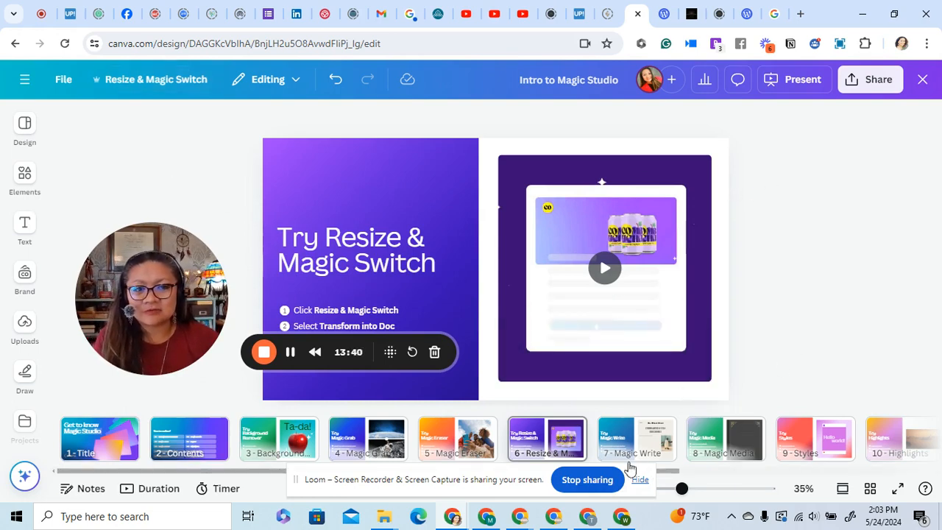
# Step: Go to the guide's Try Magic Write page and select the text box under the newspaper article title
pyautogui.click(630, 449)
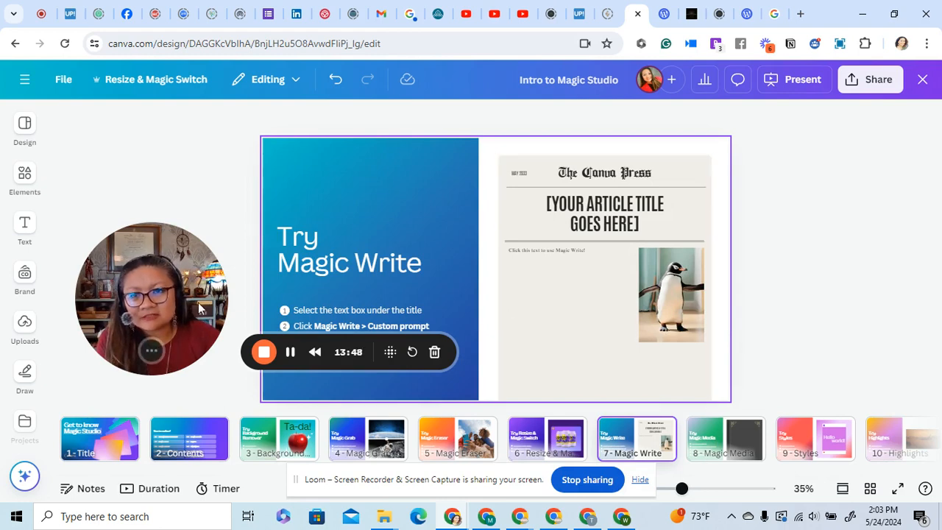
pyautogui.moveTo(198, 302); pyautogui.dragTo(196, 180)
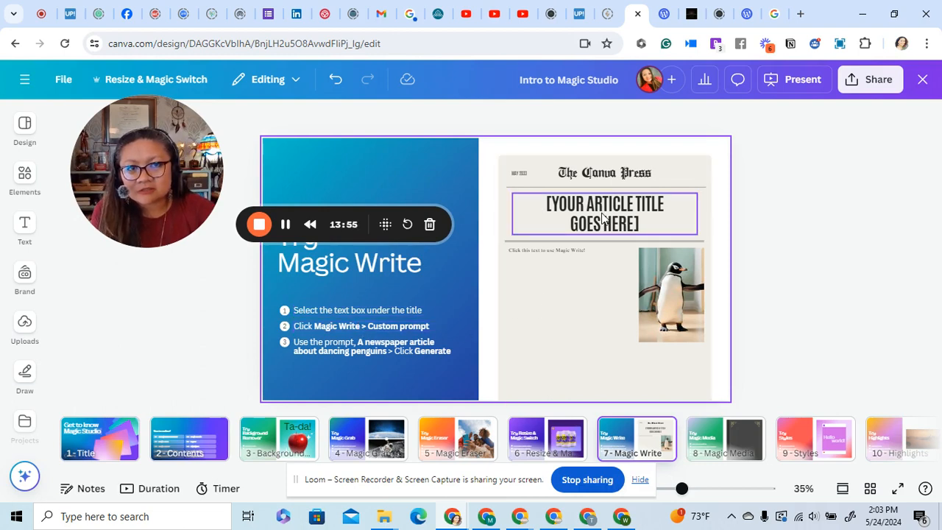
pyautogui.click(578, 257)
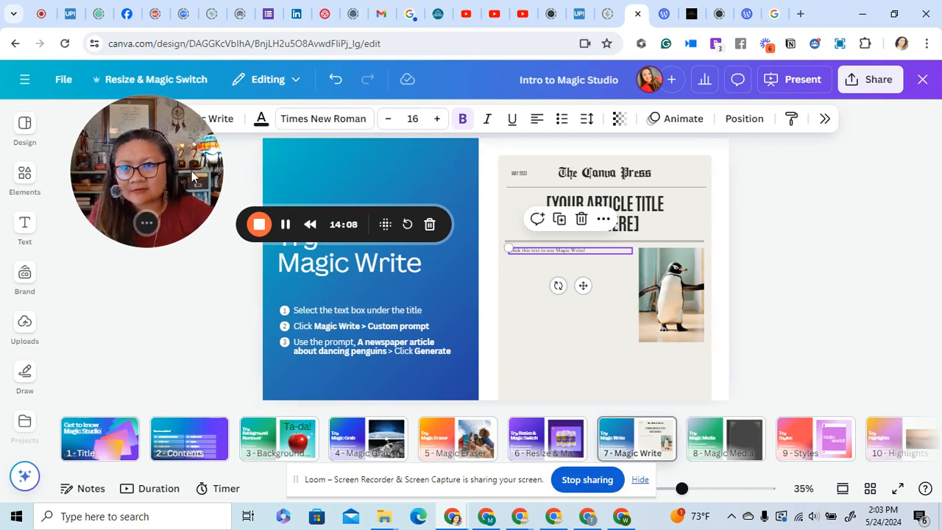
pyautogui.moveTo(191, 171); pyautogui.dragTo(169, 215)
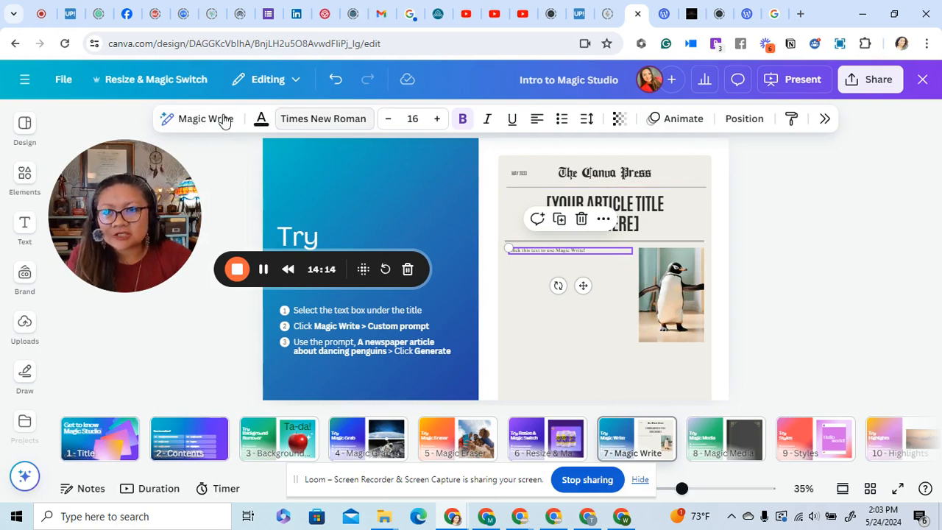
pyautogui.click(672, 289)
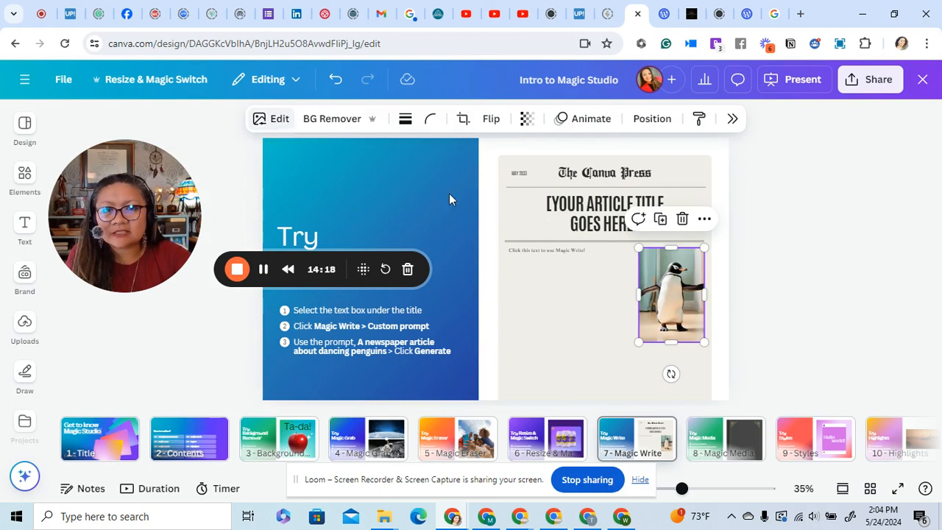
pyautogui.click(528, 251)
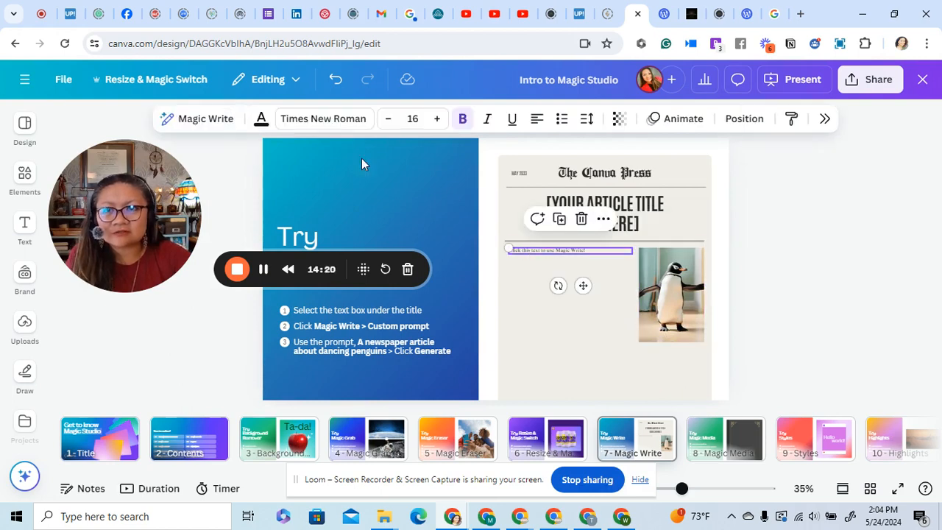
pyautogui.click(220, 120)
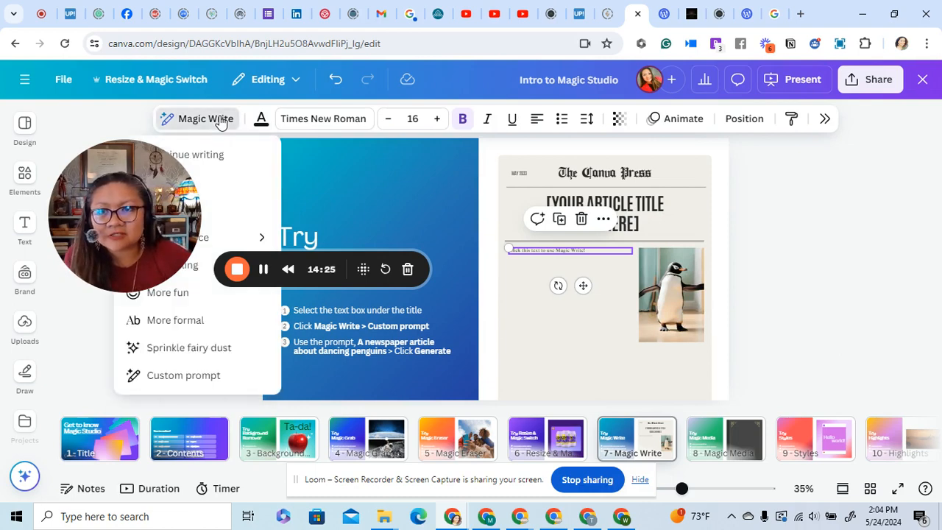
pyautogui.moveTo(158, 185); pyautogui.dragTo(172, 186)
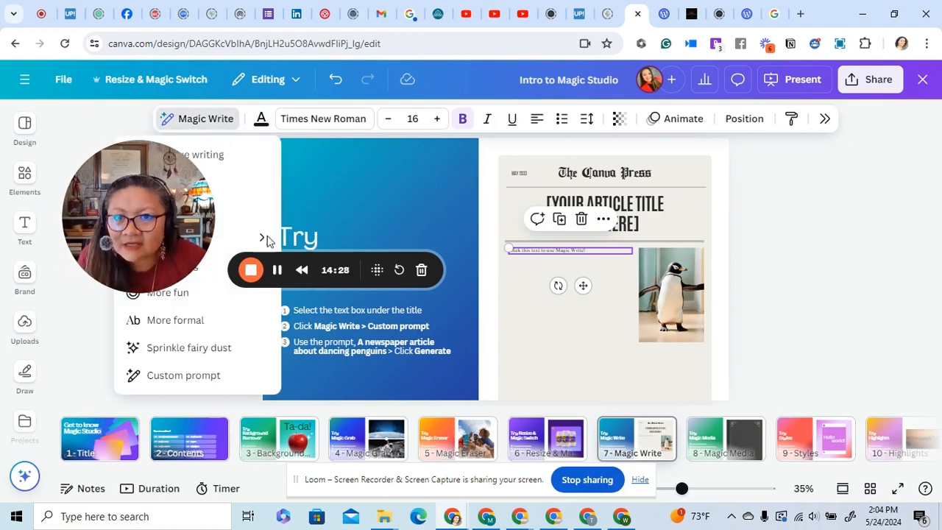
pyautogui.moveTo(149, 207); pyautogui.dragTo(94, 411)
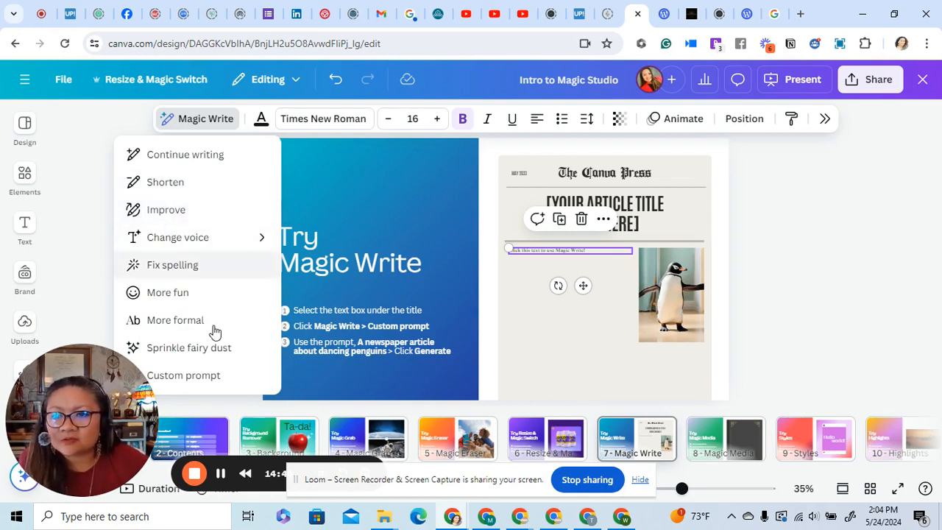
pyautogui.click(212, 377)
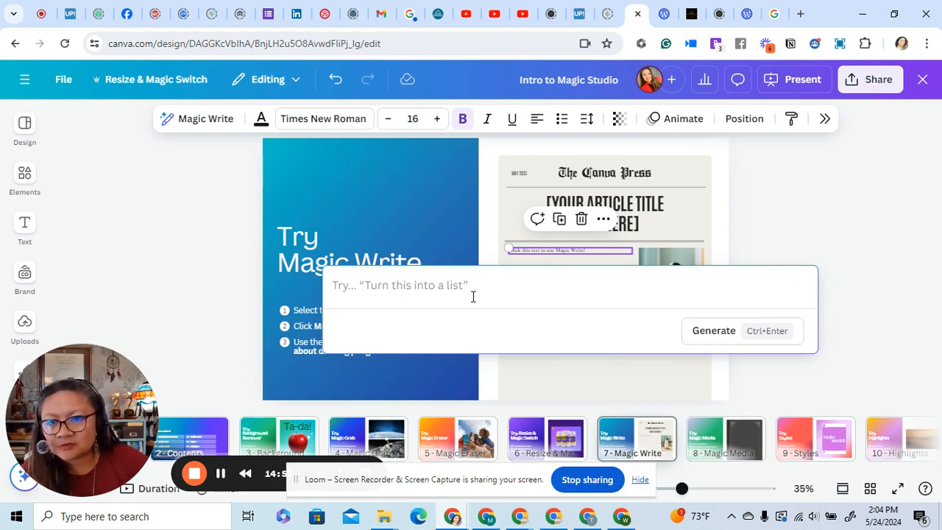
pyautogui.click(872, 335)
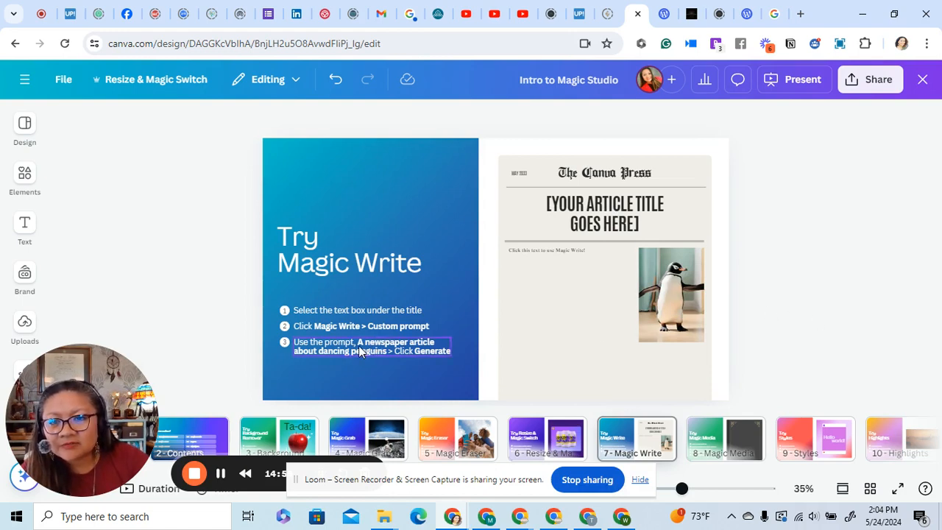
# Step: Copy the words "A newspaper article about dancing penguins" from the third instruction on the Magic Write page
pyautogui.click(377, 351)
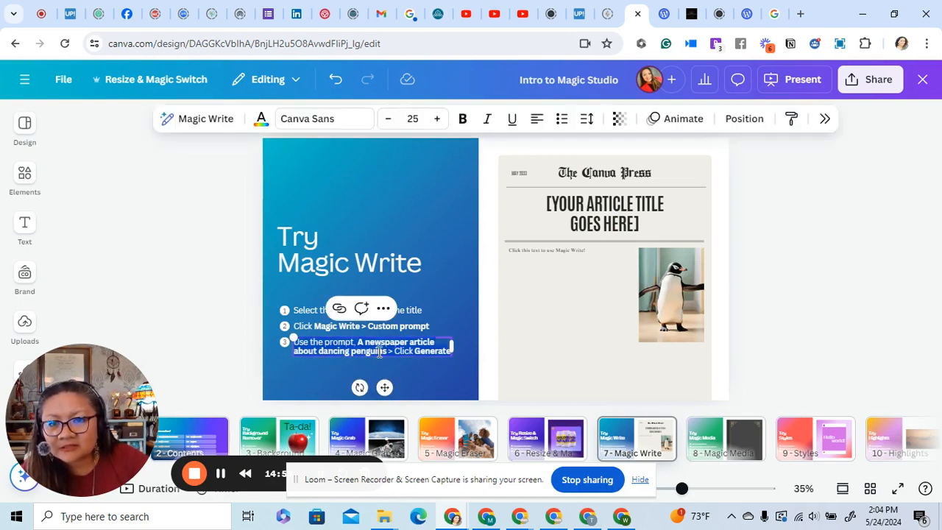
pyautogui.click(385, 352)
pyautogui.moveTo(386, 352); pyautogui.dragTo(360, 344)
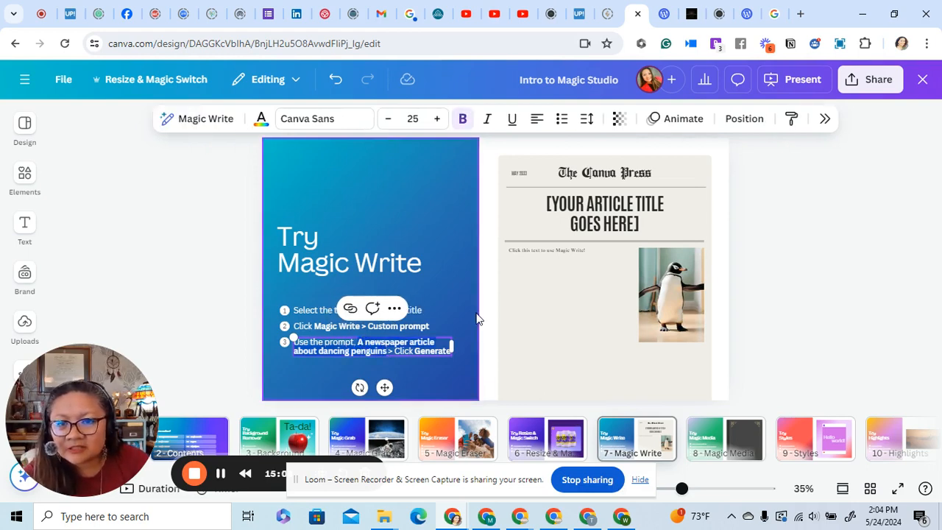
# Step: Generate text with the Magic Write custom prompt "A newspaper article about dancing penguins" and insert it into the third instruction's text box
pyautogui.click(176, 122)
pyautogui.click(206, 379)
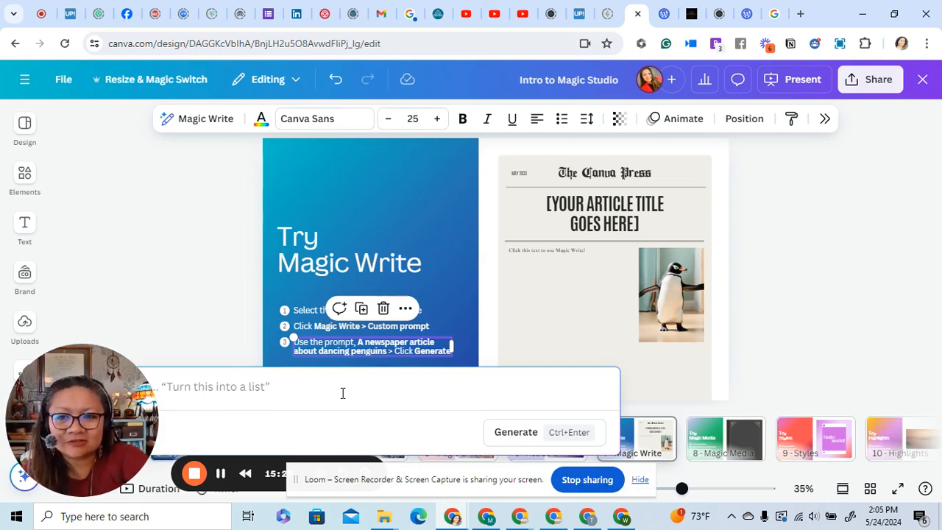
pyautogui.hotkey('ctrl', 'v')
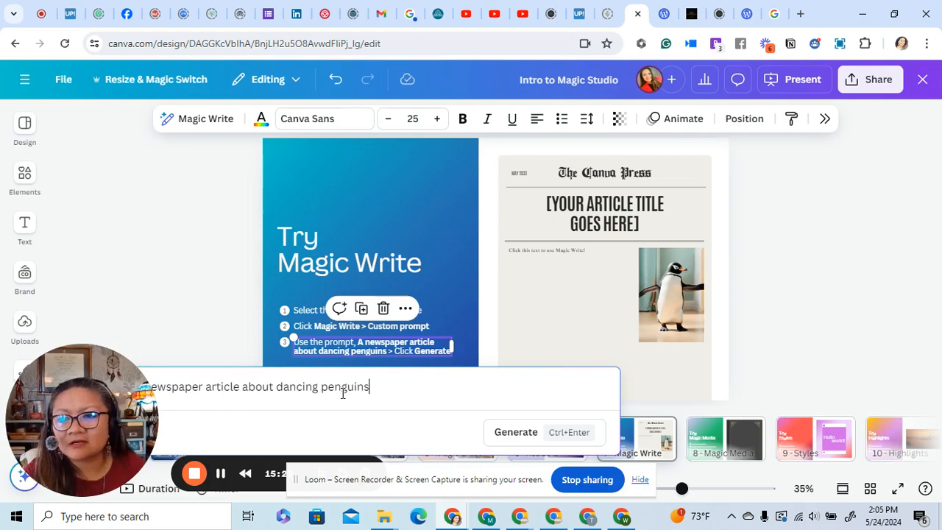
pyautogui.click(519, 433)
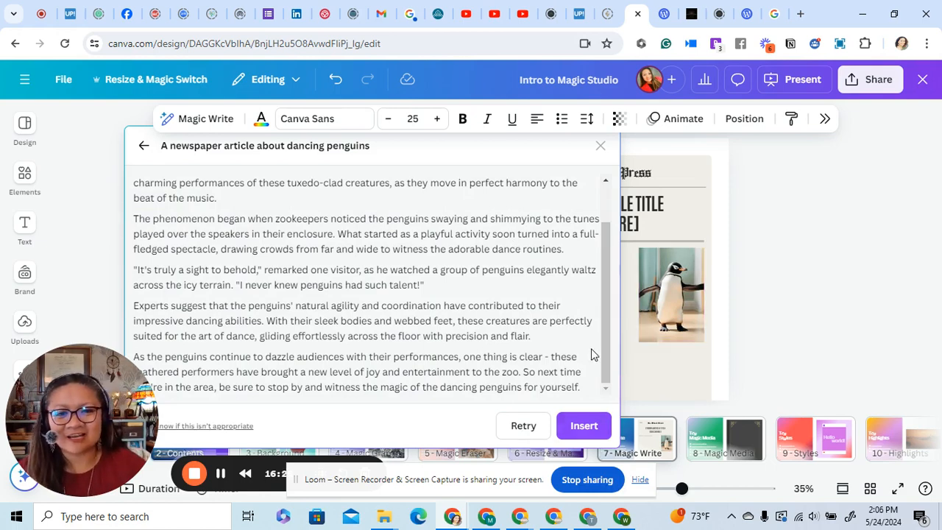
pyautogui.click(584, 427)
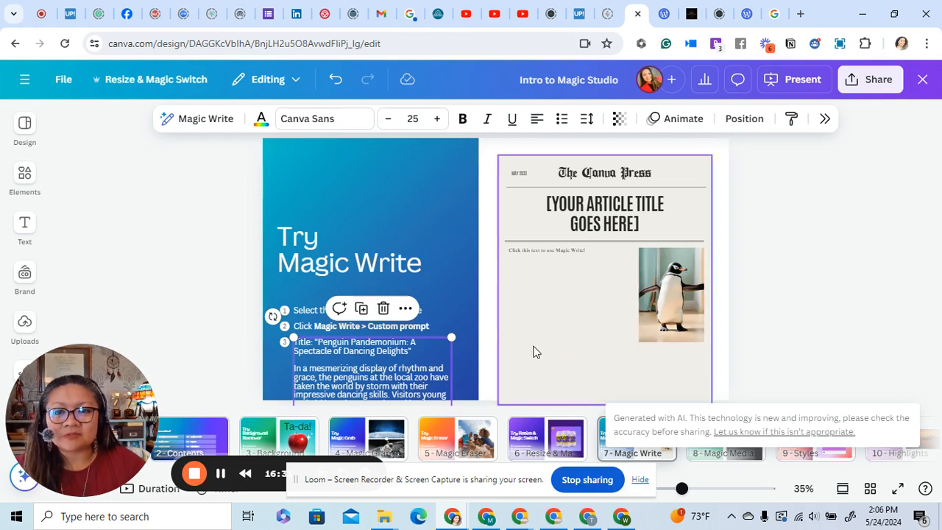
pyautogui.scroll(-3, 424, 388)
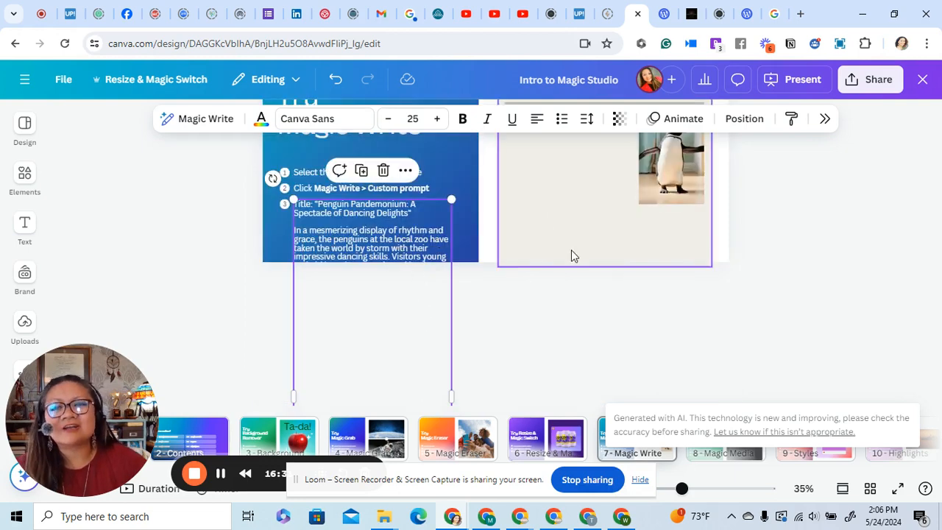
# Step: Move the generated penguin article's text box from the third instruction onto the newspaper below the masthead
pyautogui.scroll(2, 543, 288)
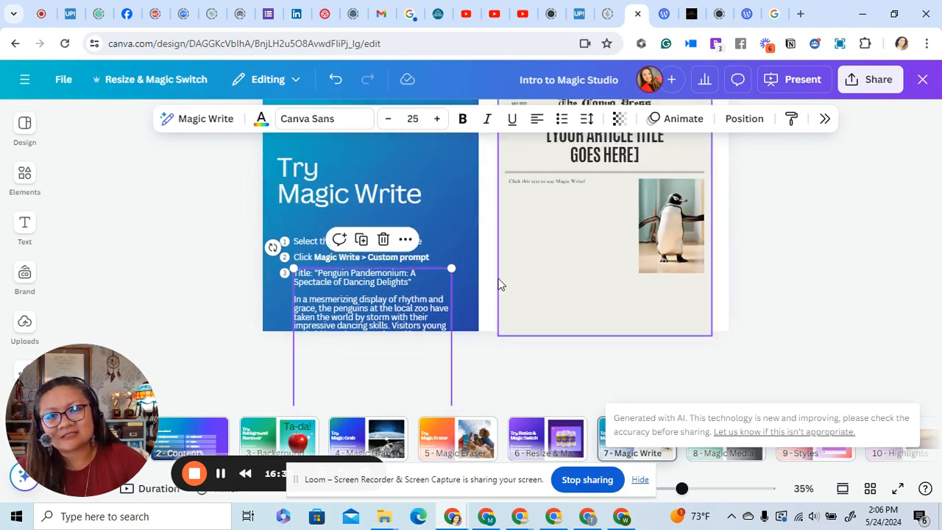
pyautogui.click(416, 304)
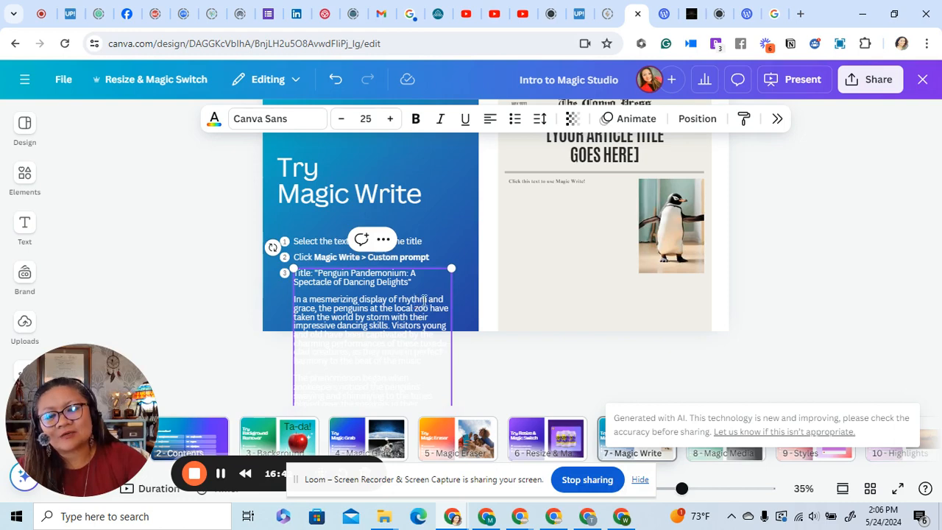
pyautogui.click(547, 187)
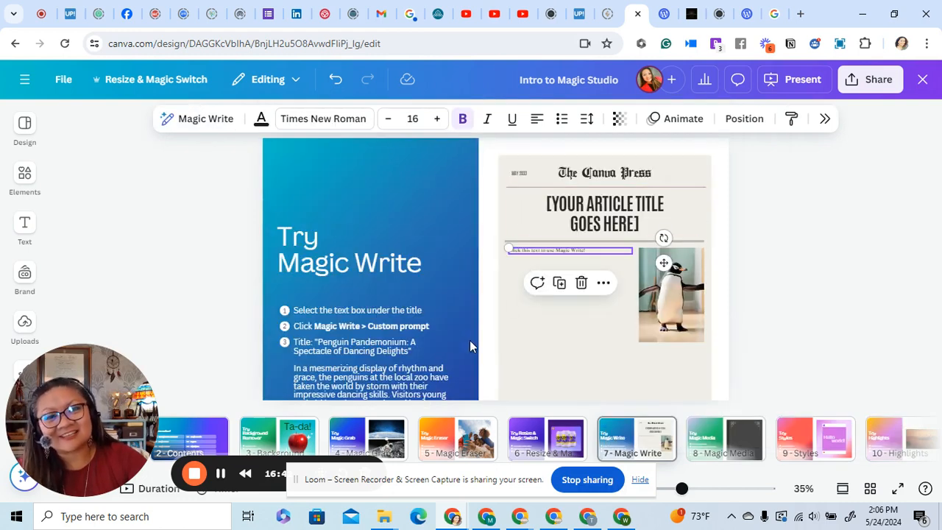
pyautogui.click(402, 392)
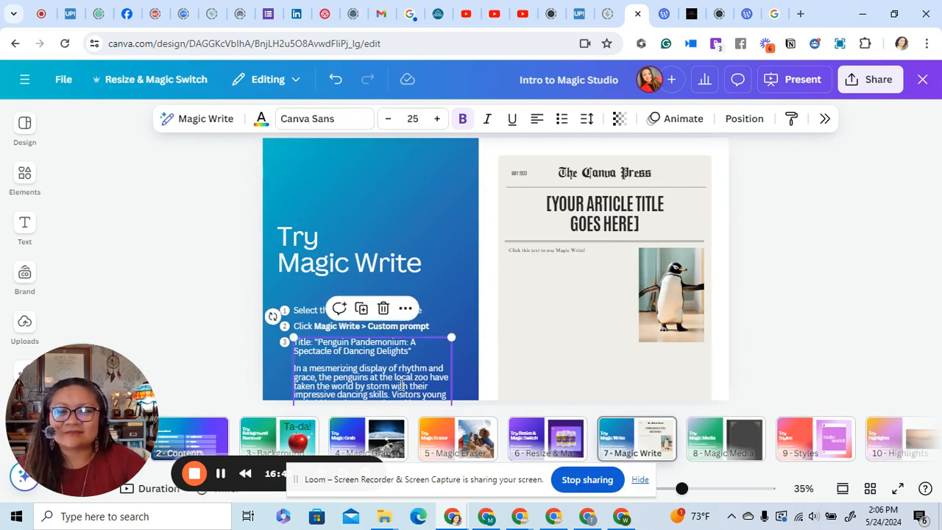
pyautogui.tripleClick(402, 385)
pyautogui.tripleClick(376, 369)
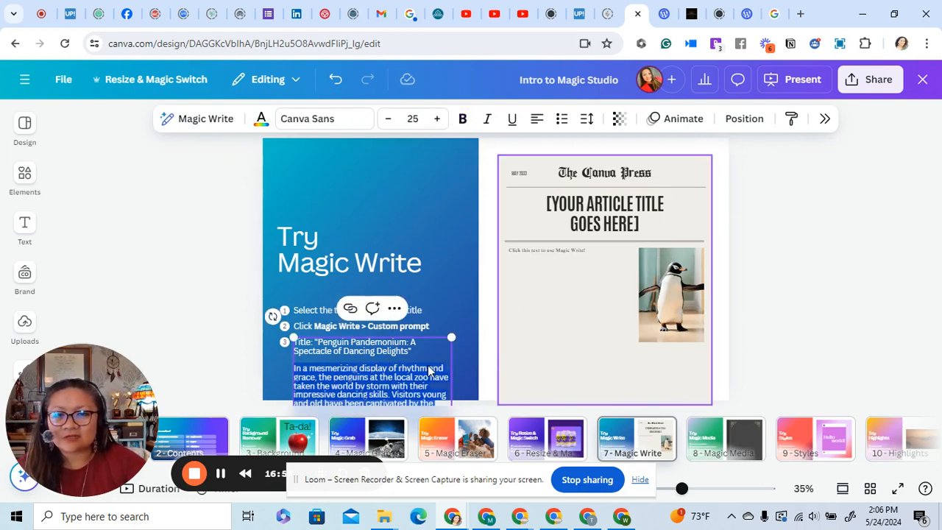
pyautogui.click(461, 368)
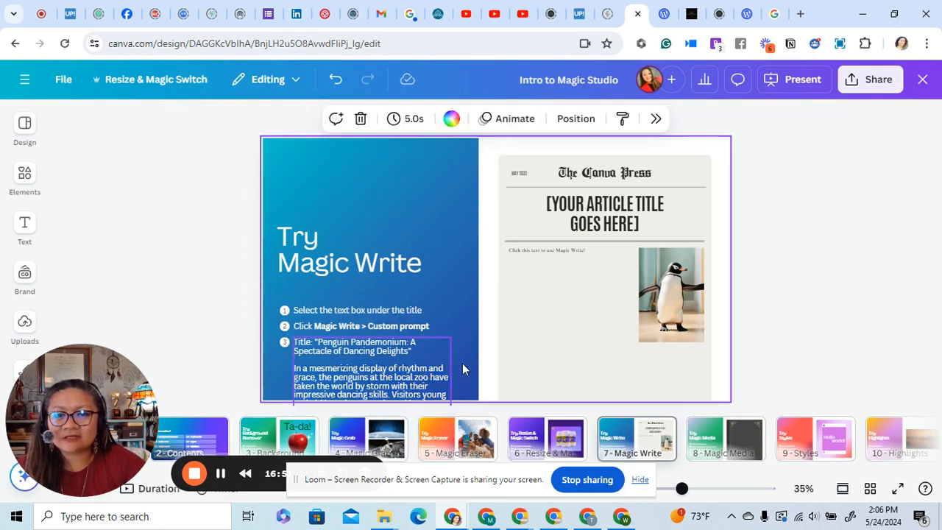
pyautogui.moveTo(440, 361); pyautogui.dragTo(639, 244)
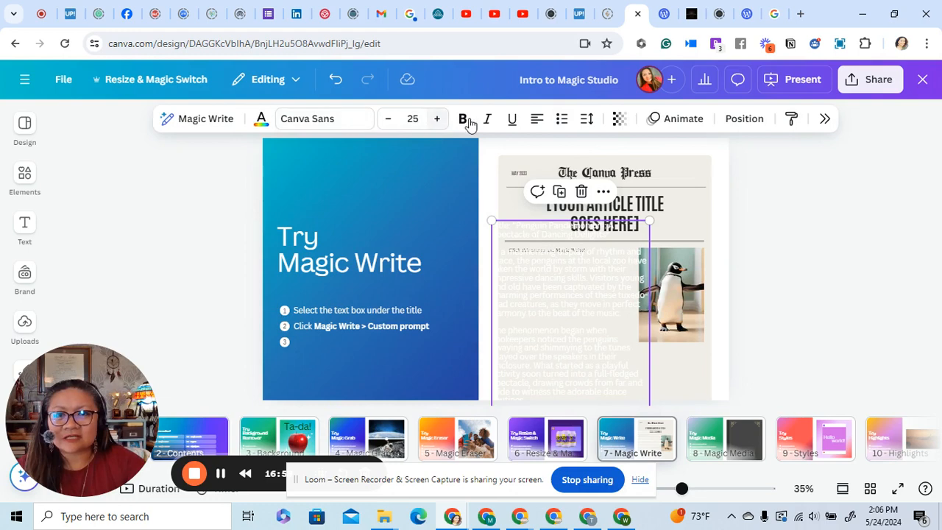
# Step: Set the article text to font size 21 and colour it black
pyautogui.click(384, 122)
pyautogui.click(384, 122)
pyautogui.click(384, 122)
pyautogui.click(384, 122)
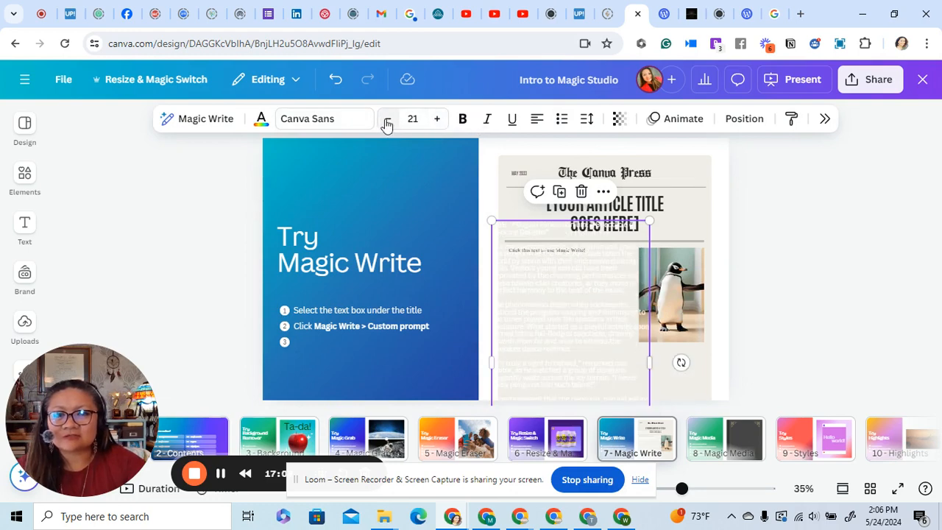
pyautogui.click(261, 119)
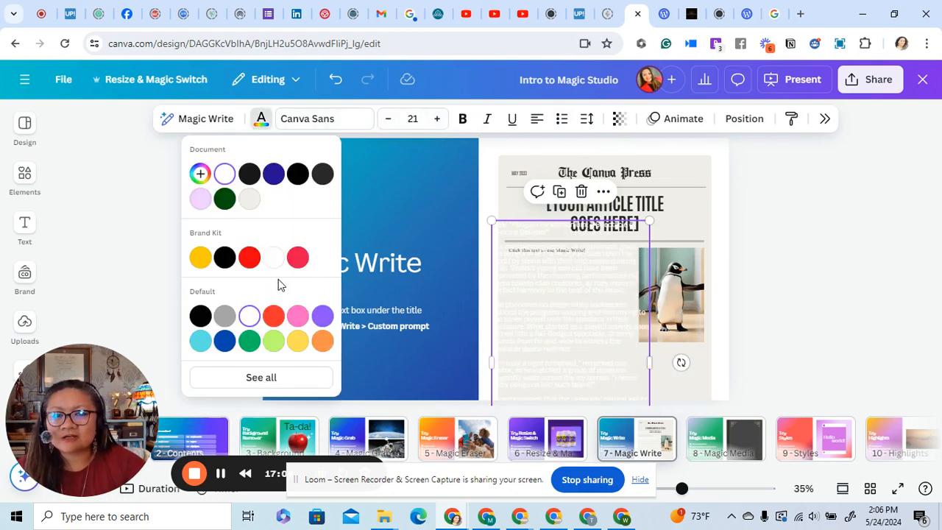
pyautogui.click(298, 175)
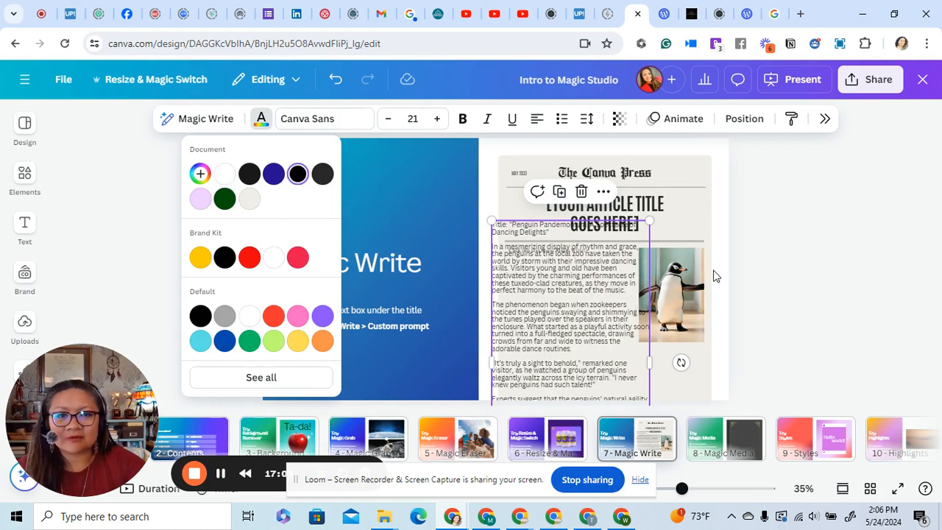
# Step: Scale the article text box down to font size 17.3 and fit it under the headline, beside the penguin photo
pyautogui.moveTo(649, 221); pyautogui.dragTo(609, 266)
pyautogui.moveTo(593, 316); pyautogui.dragTo(605, 296)
pyautogui.click(784, 333)
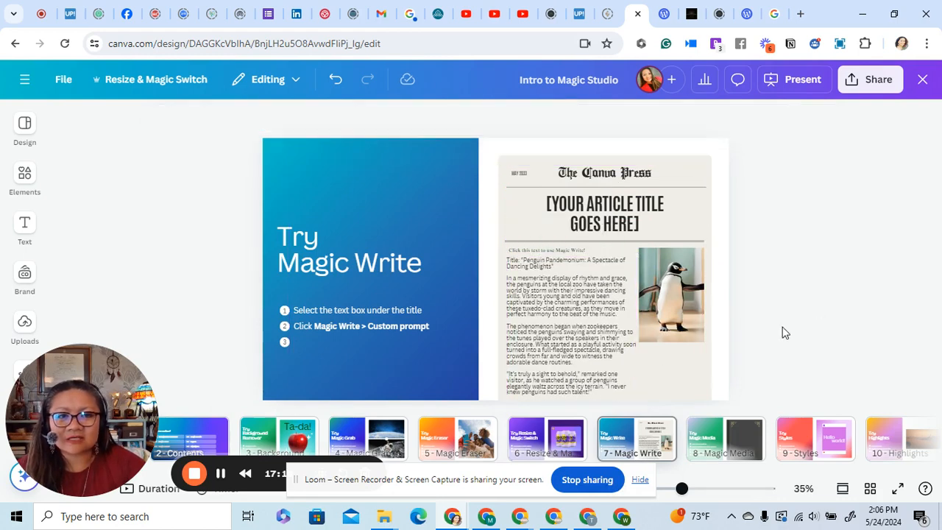
# Step: Look at the guide's Try Magic Media page and return to the Try Magic Write page
pyautogui.scroll(-2, 606, 315)
pyautogui.click(608, 312)
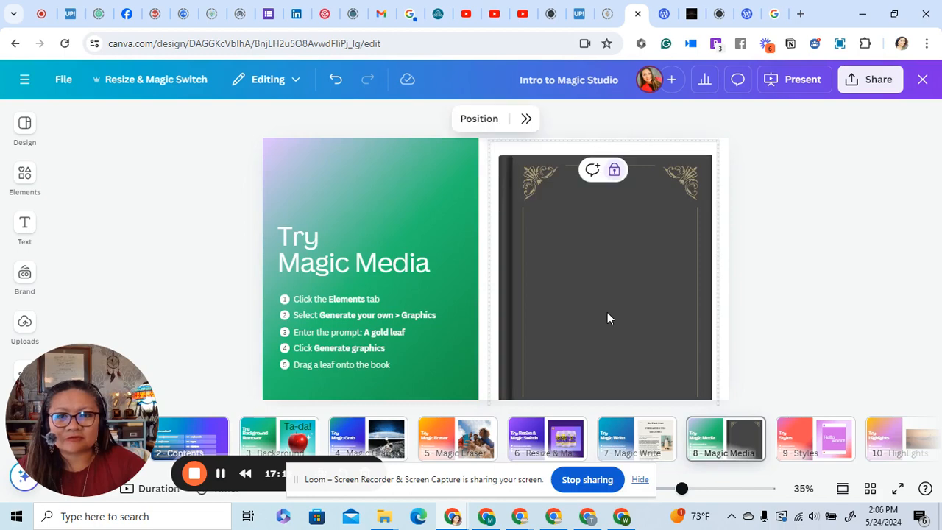
pyautogui.click(801, 319)
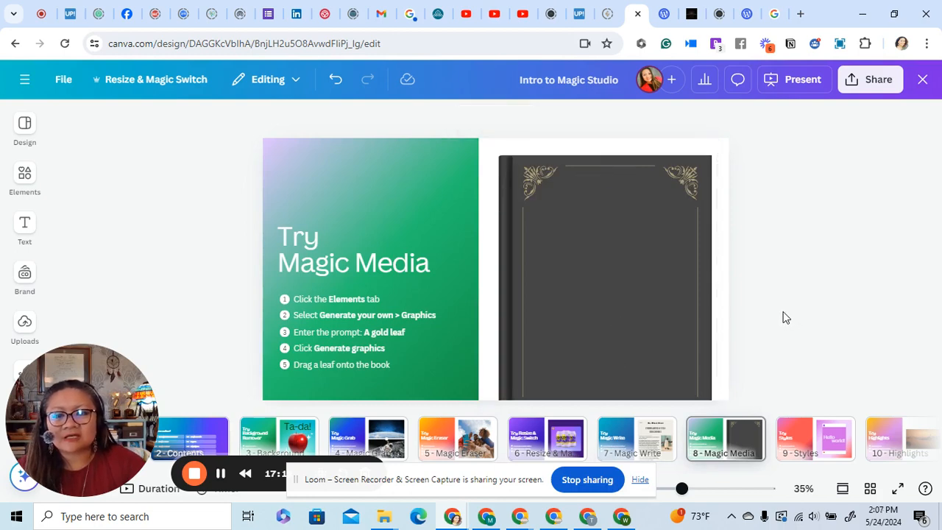
pyautogui.click(622, 439)
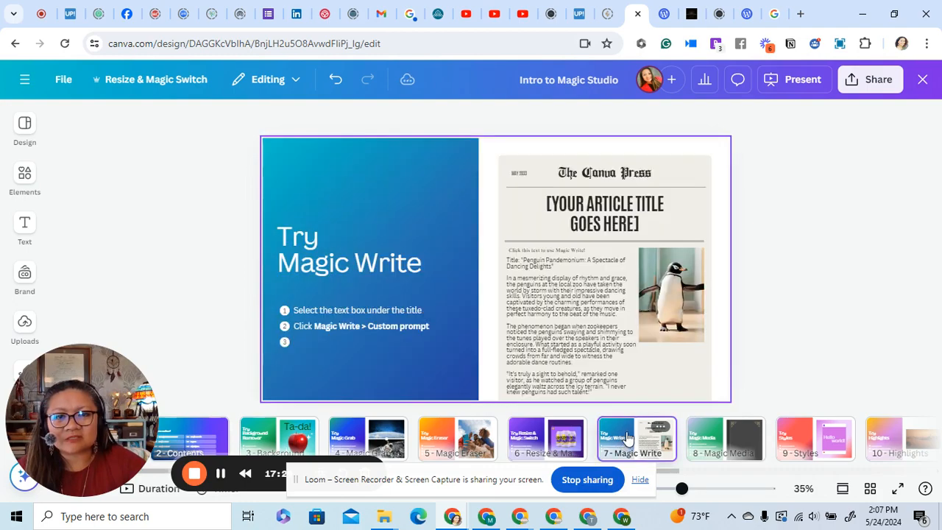
# Step: Delete the placeholder line "Click this text to use Magic Write!" and move the article text up beneath the headline rule
pyautogui.moveTo(600, 342)
pyautogui.mouseDown()
pyautogui.moveTo(601, 243)
pyautogui.moveTo(600, 337)
pyautogui.mouseUp()
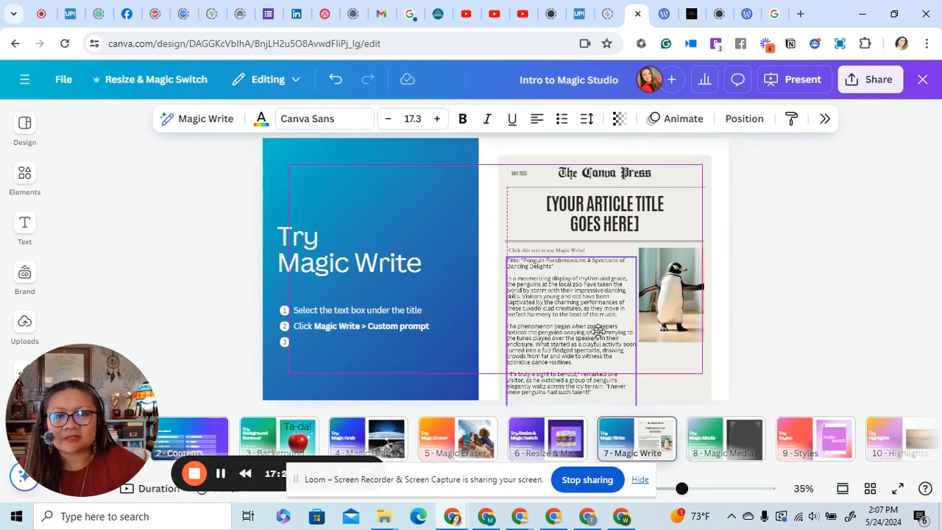
pyautogui.click(563, 254)
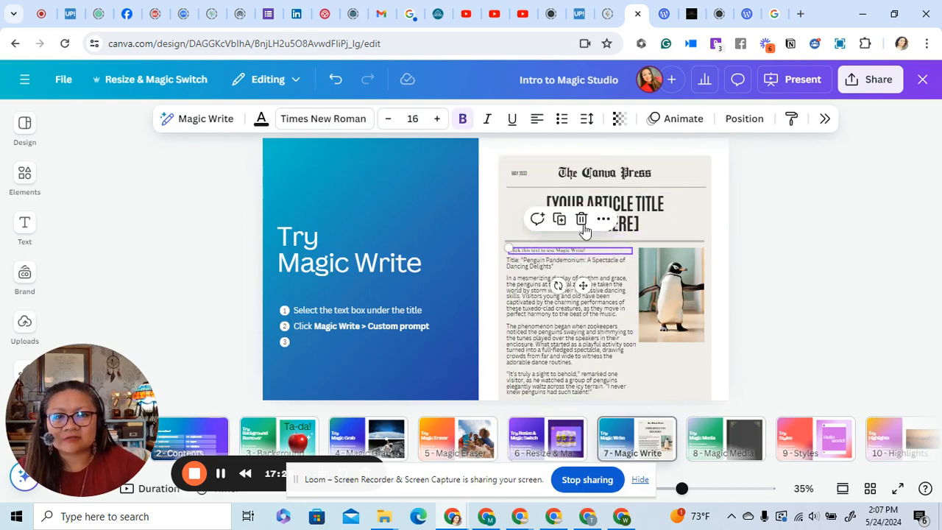
pyautogui.click(582, 229)
pyautogui.moveTo(608, 308); pyautogui.dragTo(608, 301)
pyautogui.click(643, 211)
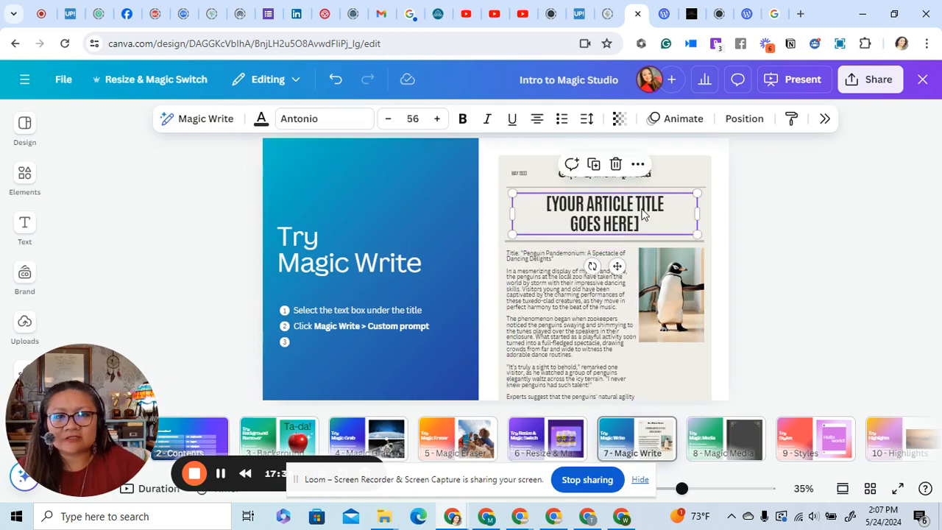
pyautogui.click(647, 223)
pyautogui.click(647, 224)
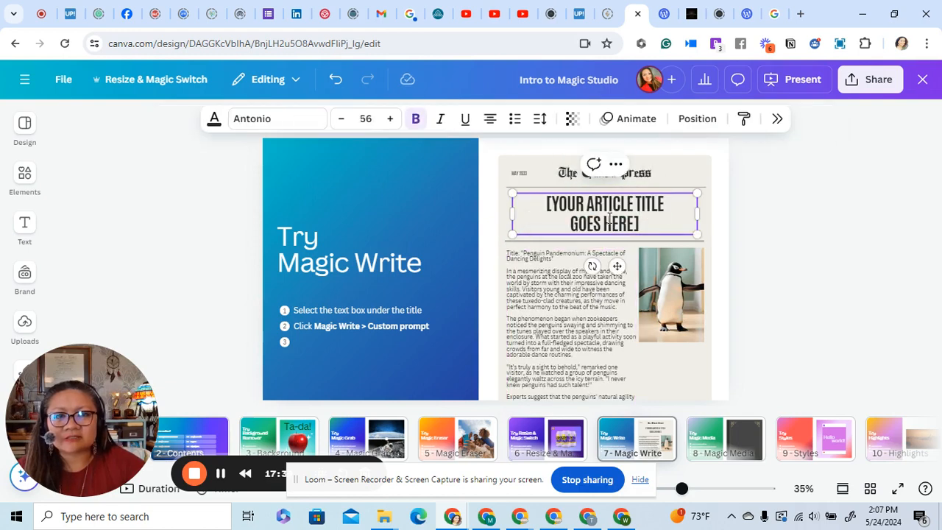
pyautogui.moveTo(640, 225); pyautogui.dragTo(542, 200)
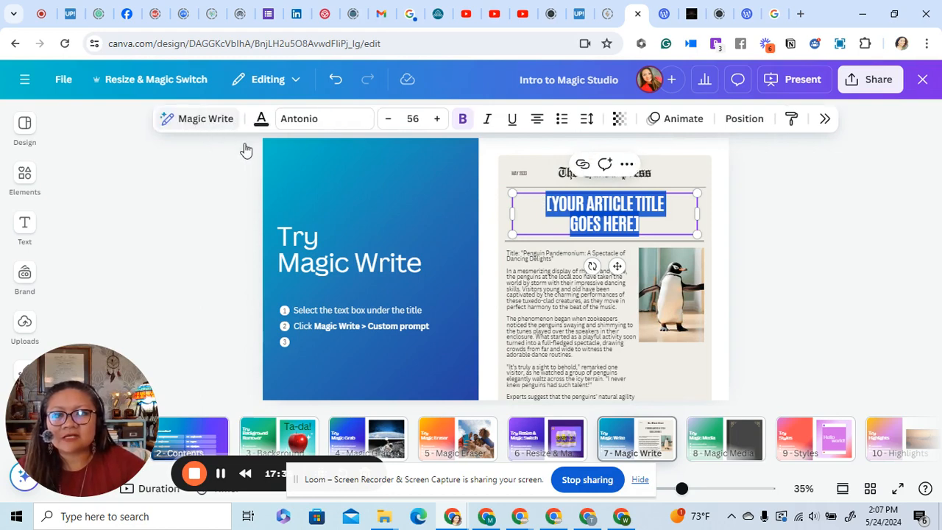
pyautogui.click(218, 122)
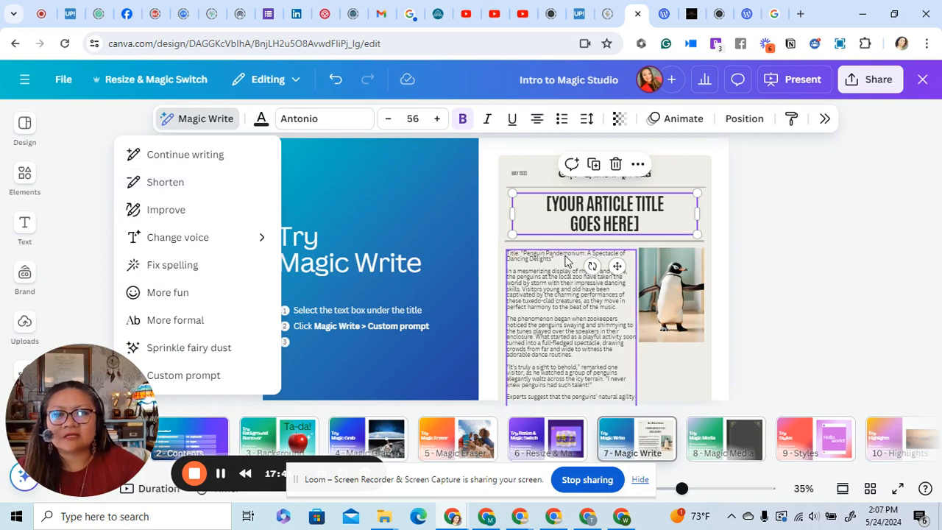
# Step: Copy the article's "Penguin Pandemonium: A Spectacle of Dancing Delights" title line and replace the newspaper's placeholder headline with it
pyautogui.click(562, 266)
pyautogui.doubleClick(558, 259)
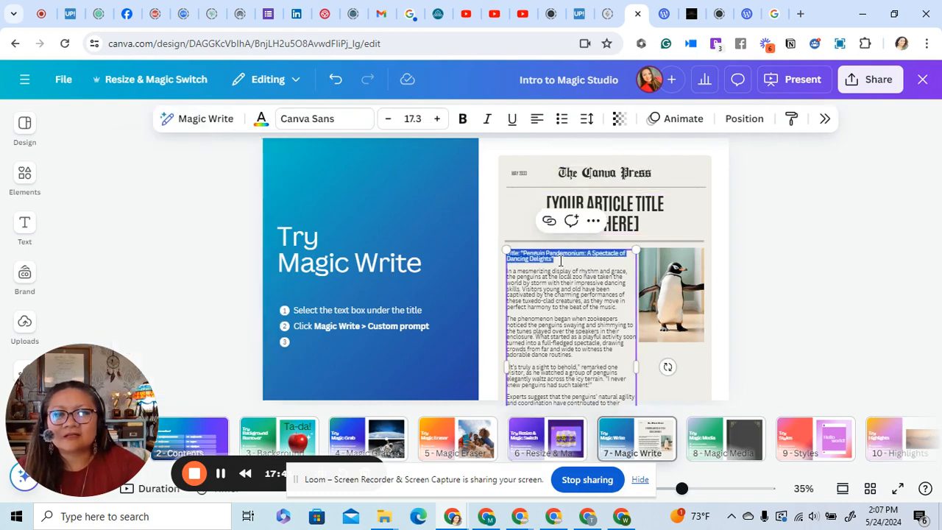
pyautogui.click(637, 211)
pyautogui.click(636, 211)
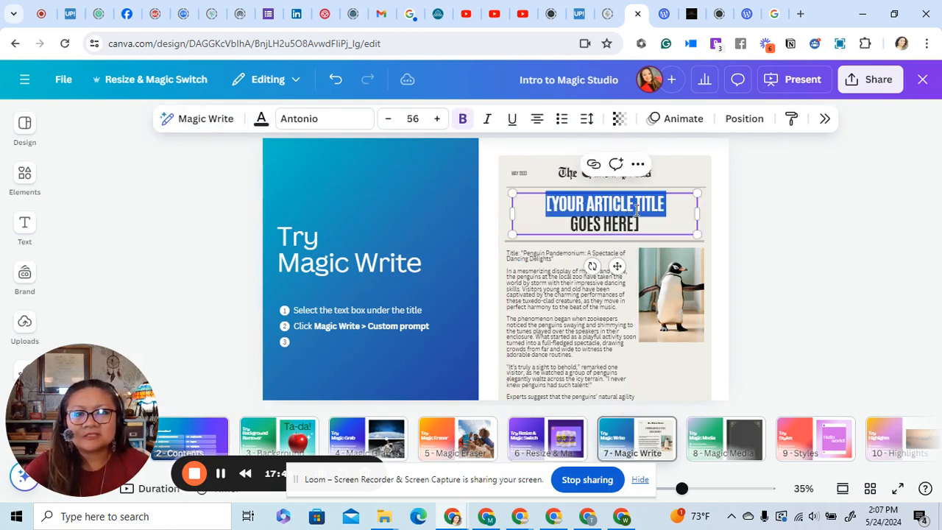
pyautogui.moveTo(653, 225); pyautogui.dragTo(547, 195)
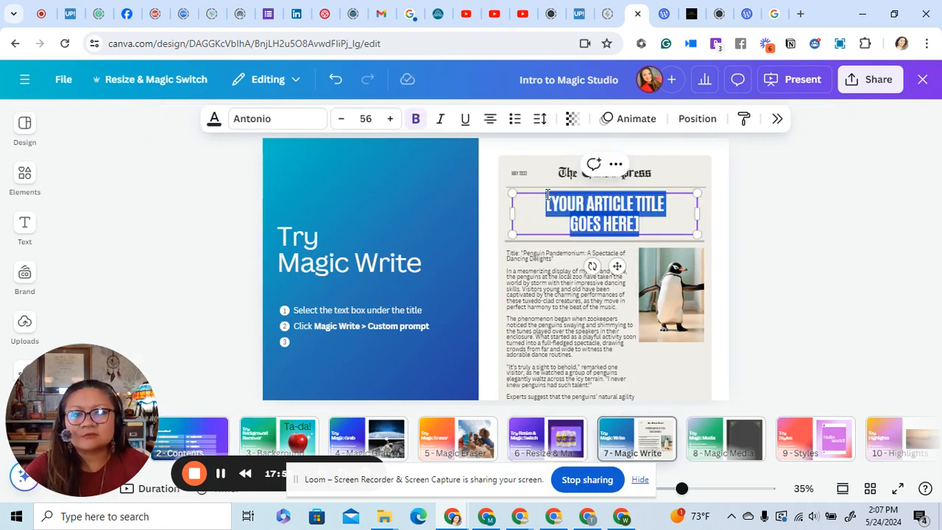
pyautogui.write('TITLE: "PENGUIN PANDEMONIUM: A SPECTACLE OF DANCING DELIGHTS"')
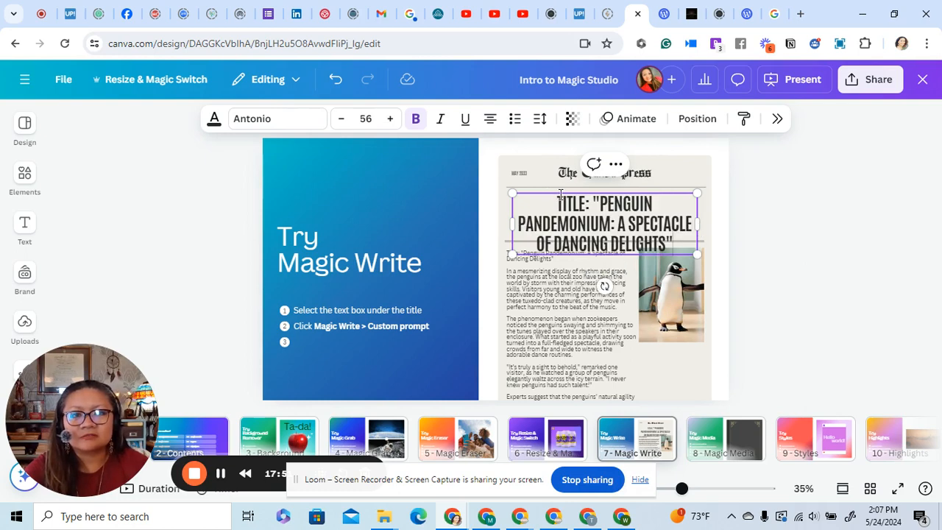
# Step: Remove the word "TITLE:" and both quotation marks from the headline, and break the line after "PANDEMONIUM:"
pyautogui.moveTo(600, 204); pyautogui.dragTo(559, 202)
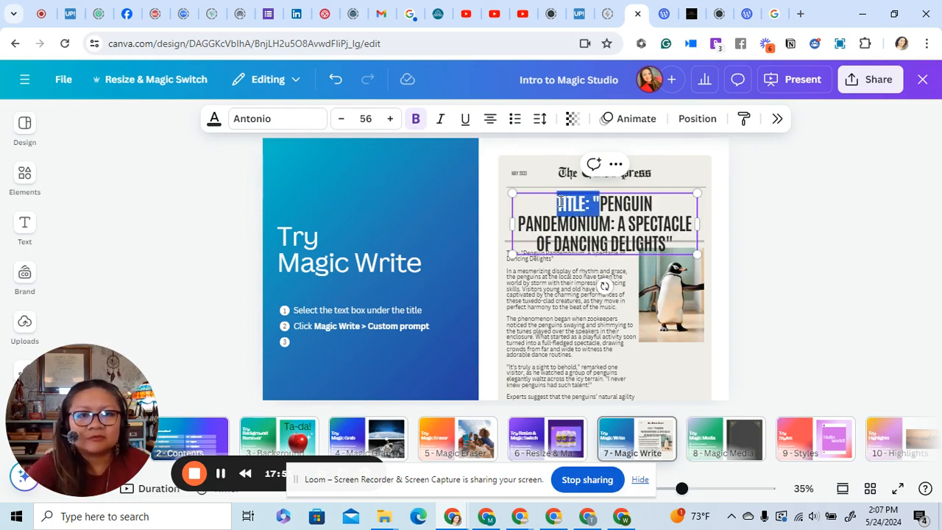
pyautogui.press('BackSpace')
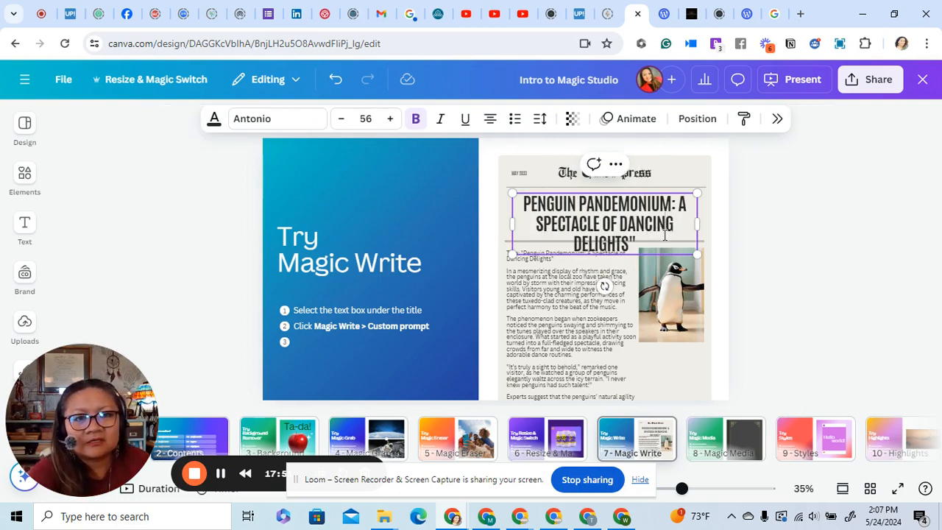
pyautogui.press('BackSpace')
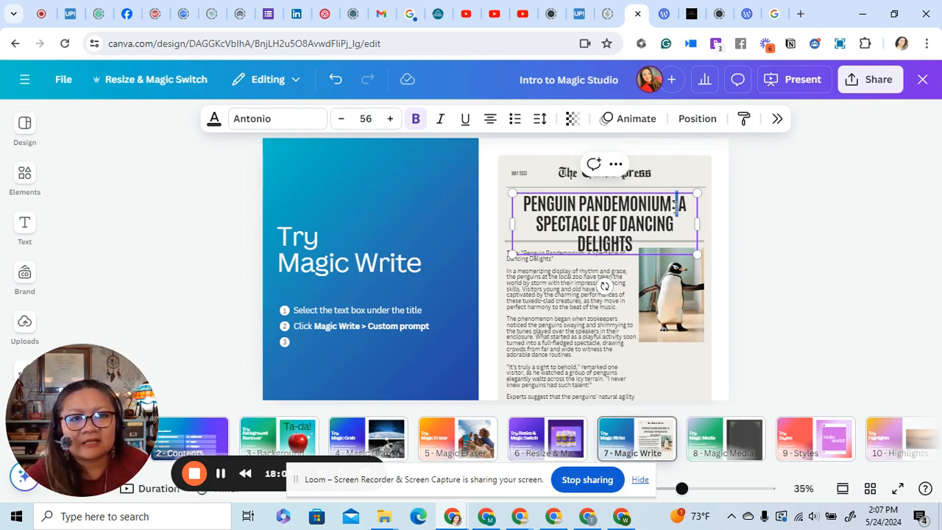
pyautogui.press('Return')
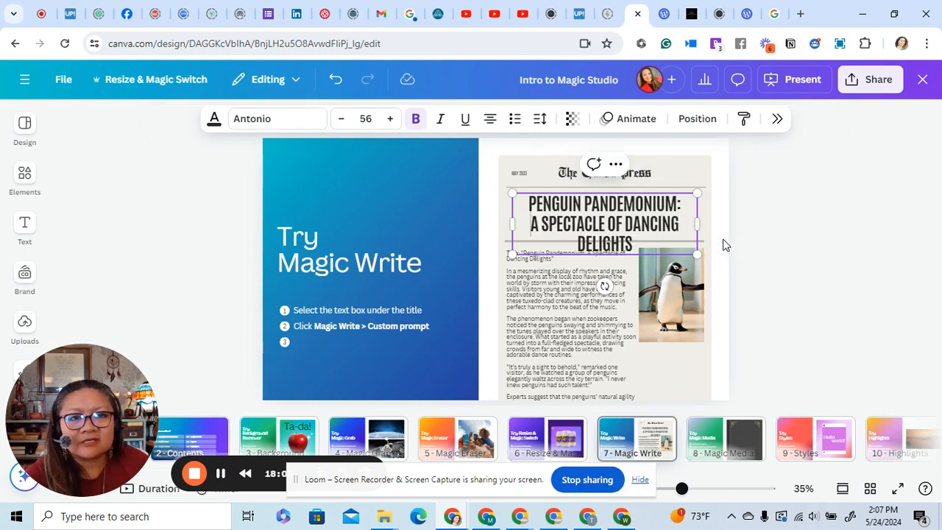
# Step: Shrink the headline to font size 48.7 so it fits on two lines, and position it between the two newspaper rules
pyautogui.moveTo(697, 225); pyautogui.dragTo(697, 200)
pyautogui.click(747, 215)
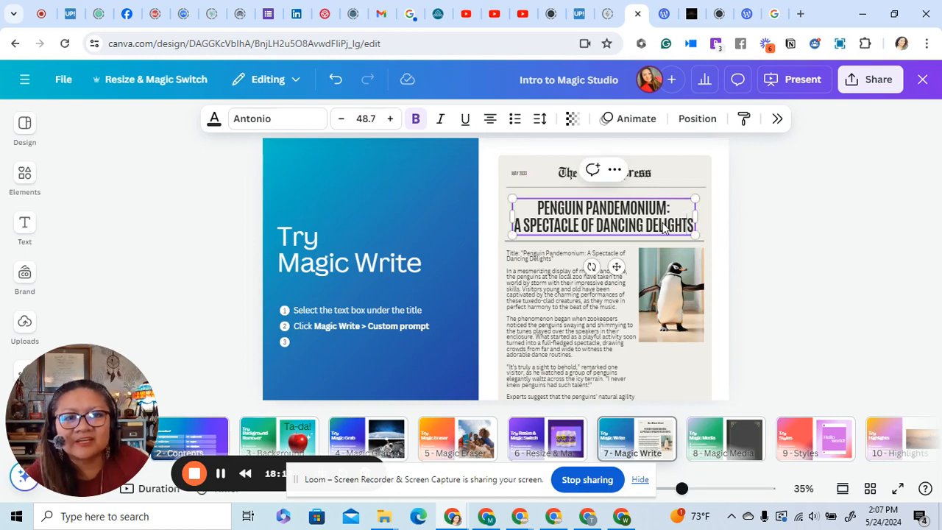
pyautogui.moveTo(663, 226); pyautogui.dragTo(664, 215)
pyautogui.click(809, 229)
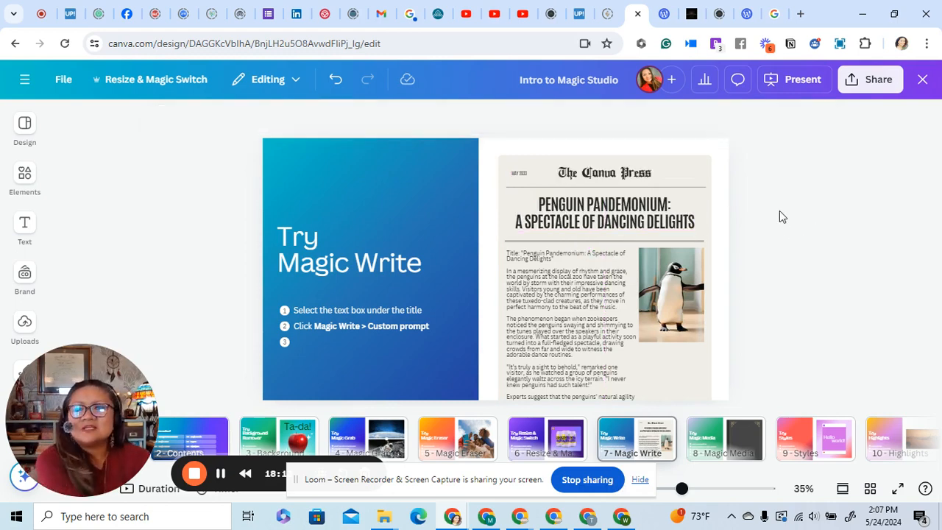
# Step: Delete the duplicate title line from the start of the article text
pyautogui.tripleClick(543, 263)
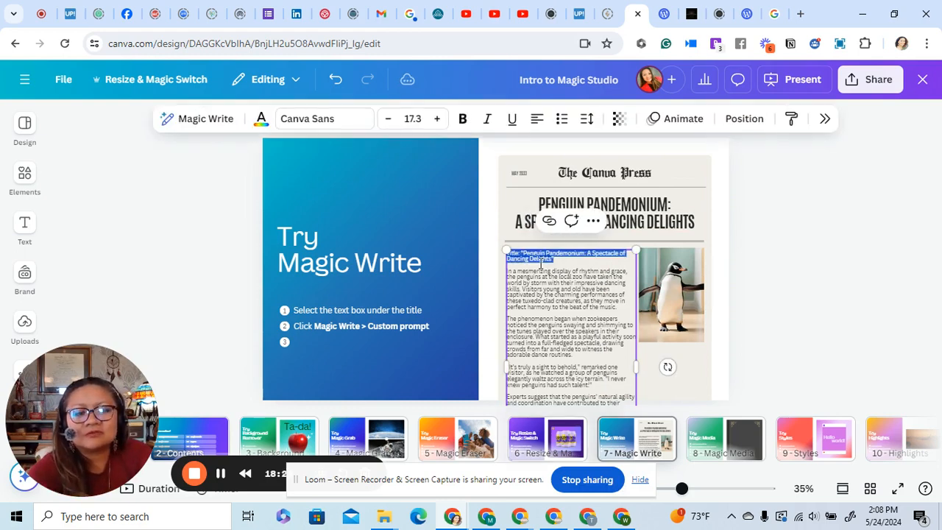
pyautogui.press('BackSpace')
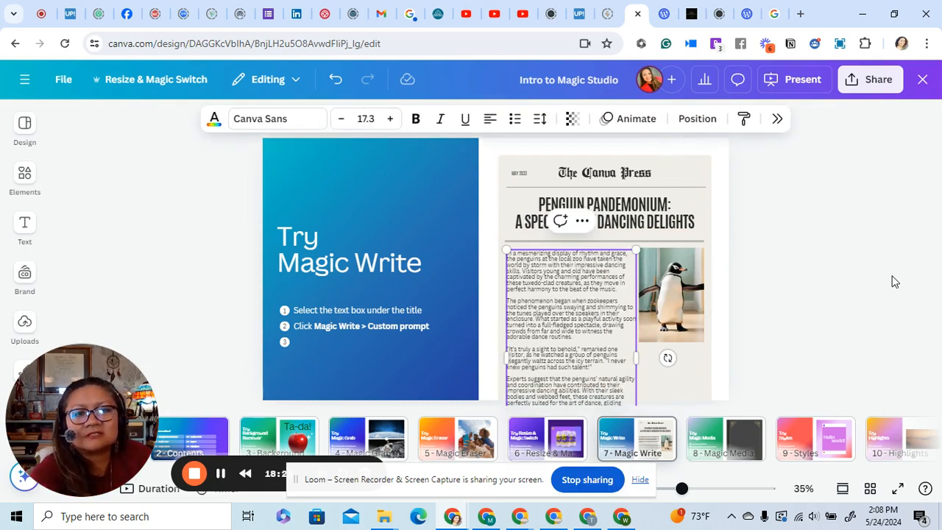
pyautogui.click(866, 349)
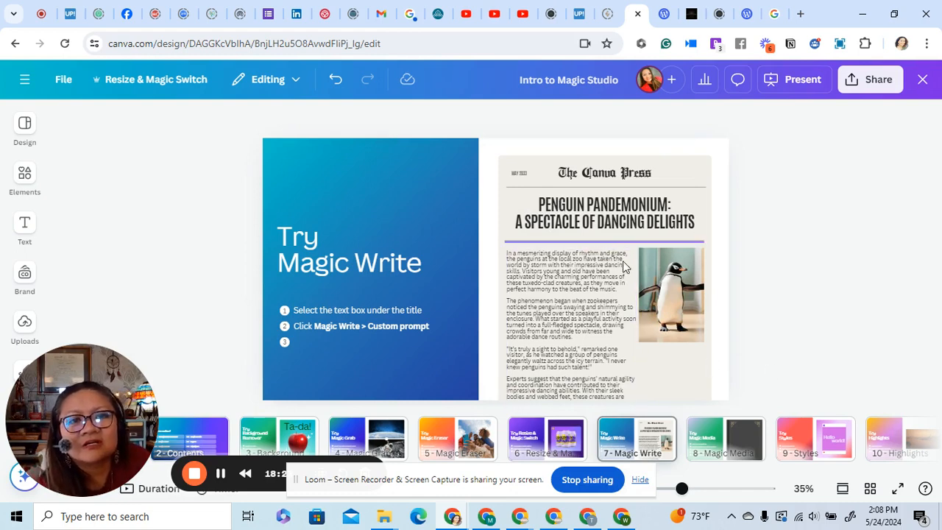
# Step: On the Magic Media page, look up "A gold Leaf" in the elements and choose to generate images for that prompt
pyautogui.click(751, 441)
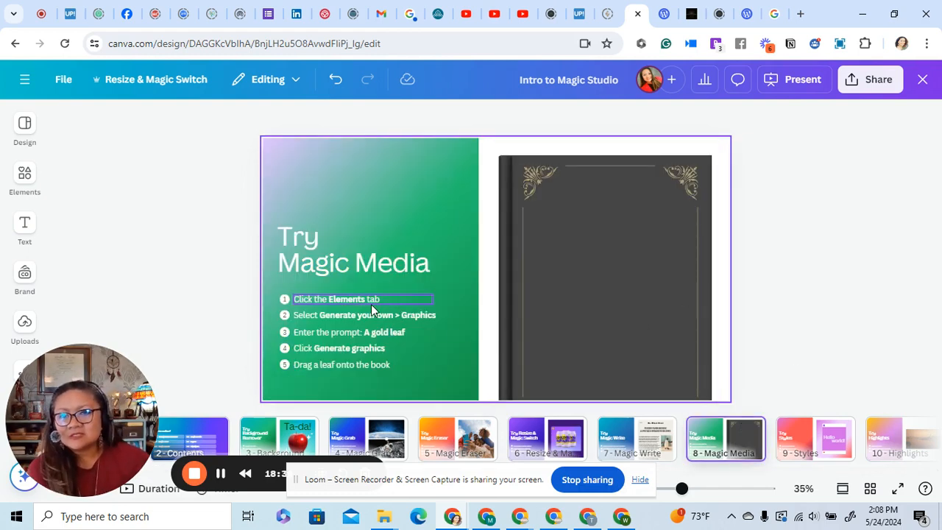
pyautogui.click(24, 177)
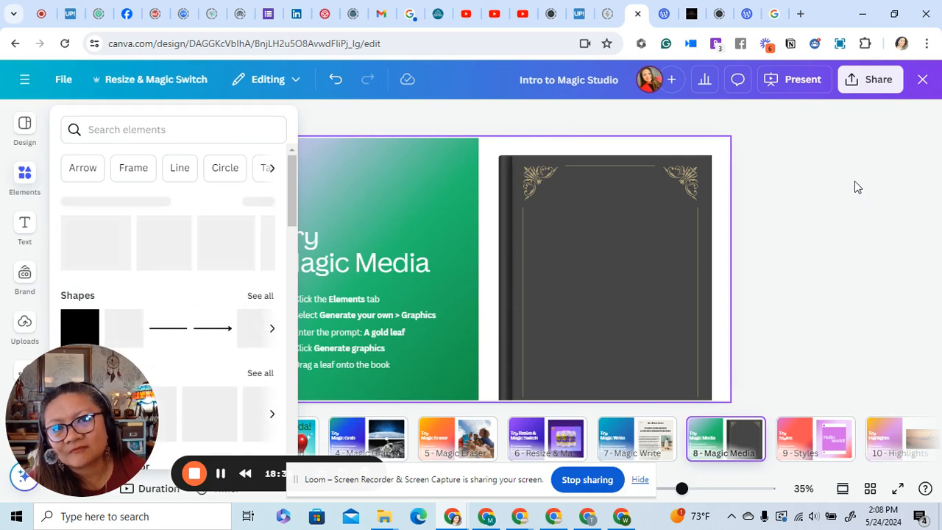
pyautogui.click(810, 162)
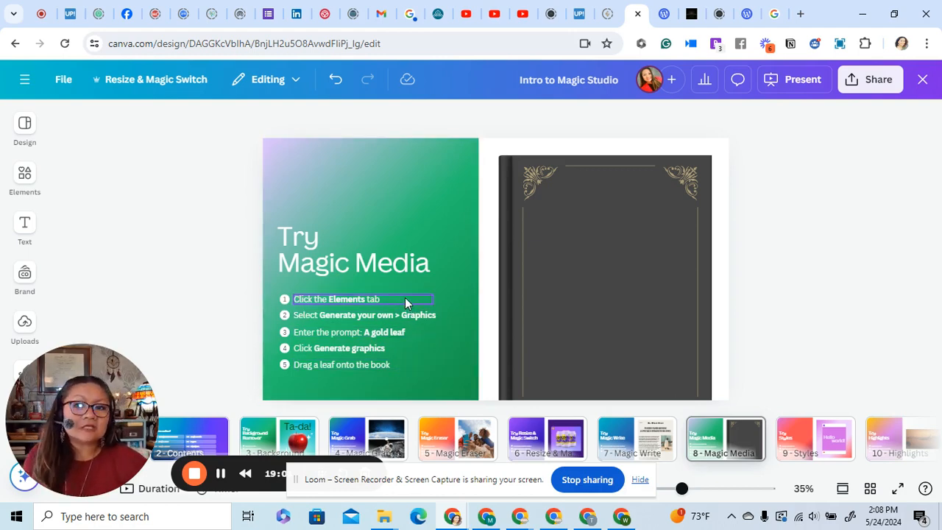
pyautogui.click(33, 180)
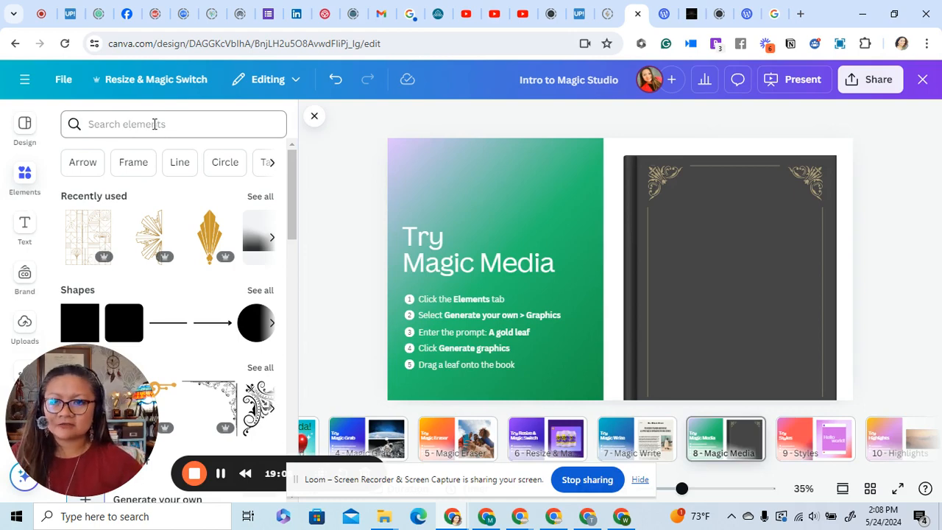
pyautogui.click(155, 124)
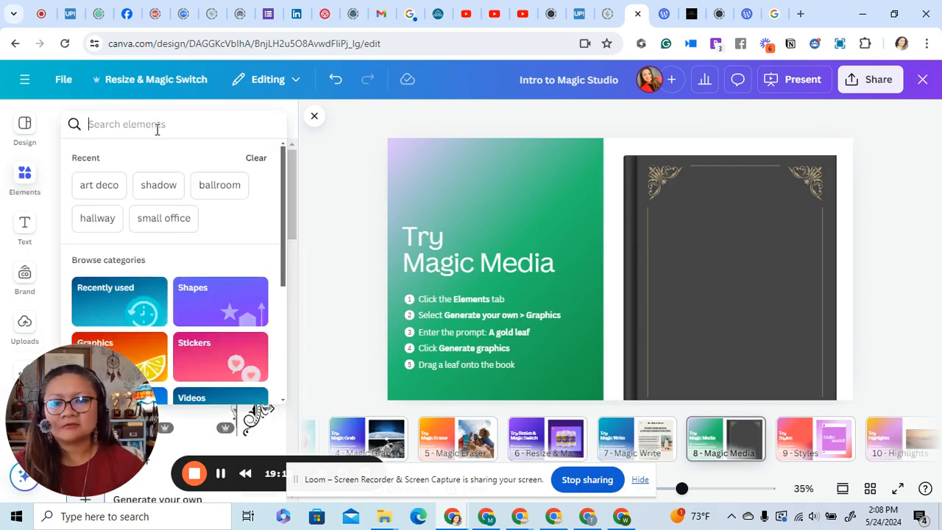
pyautogui.write('A gold Leaf')
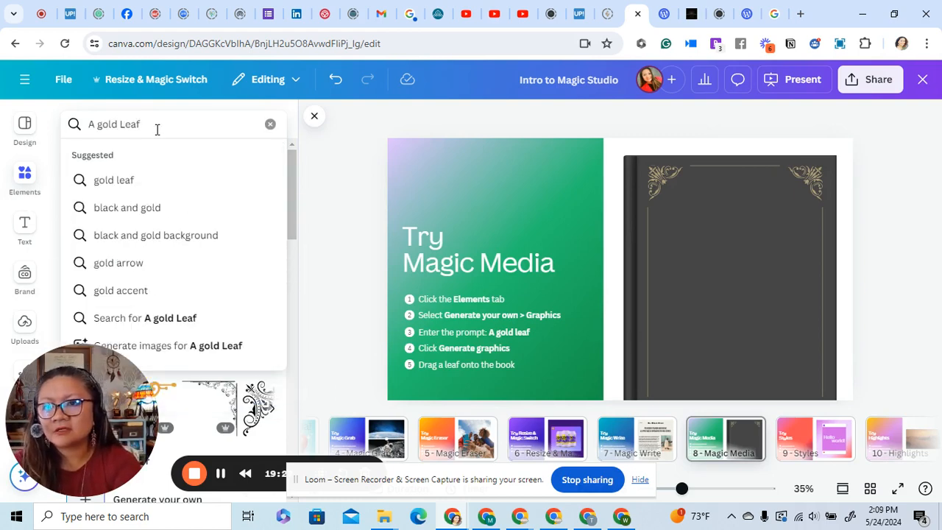
pyautogui.click(223, 346)
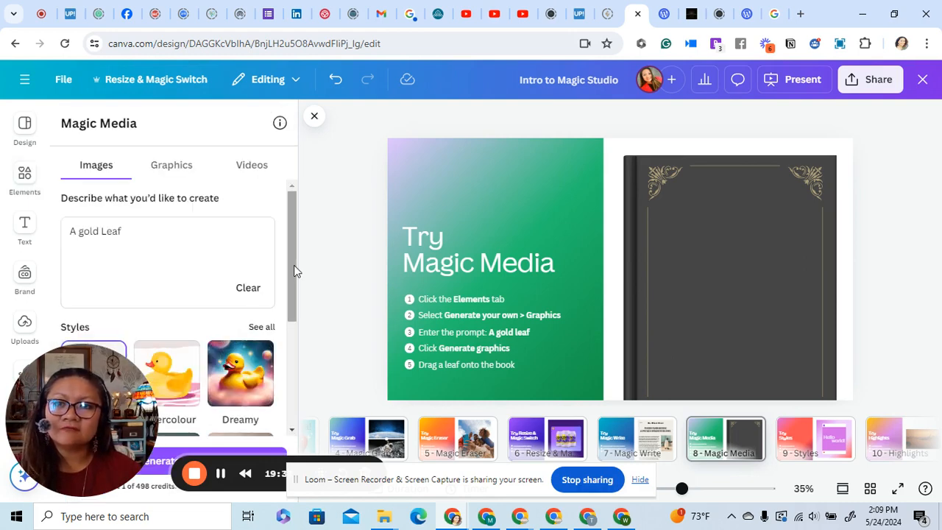
# Step: Generate the gold leaf images in the Dreamy style with a Portrait aspect ratio
pyautogui.scroll(-2, 209, 246)
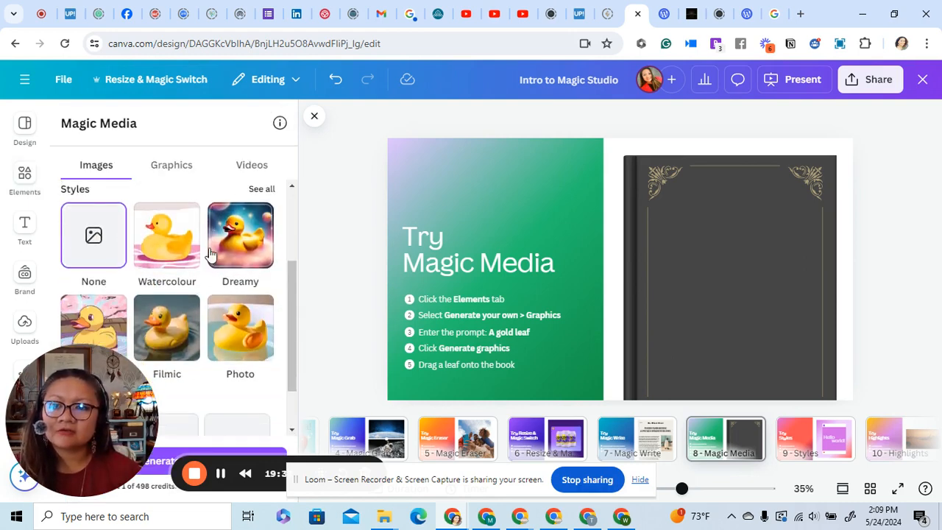
pyautogui.scroll(-1, 210, 254)
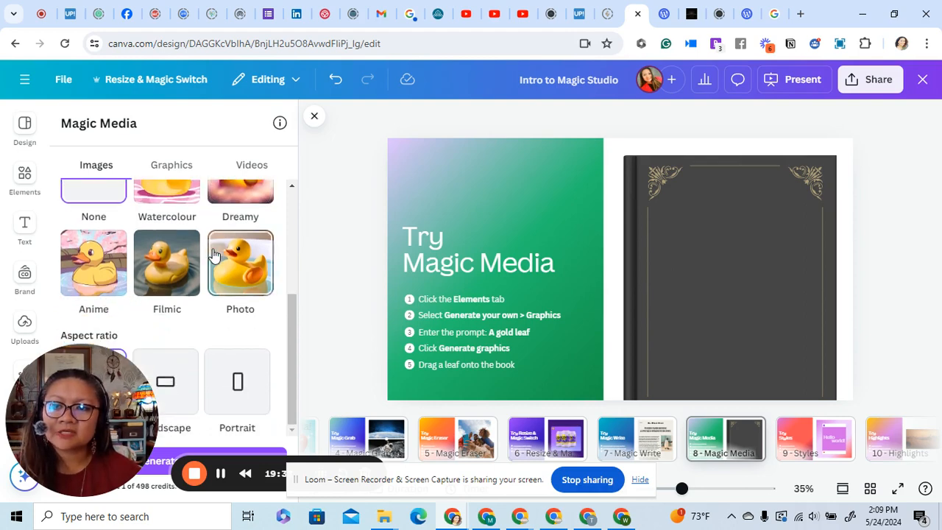
pyautogui.scroll(1, 214, 254)
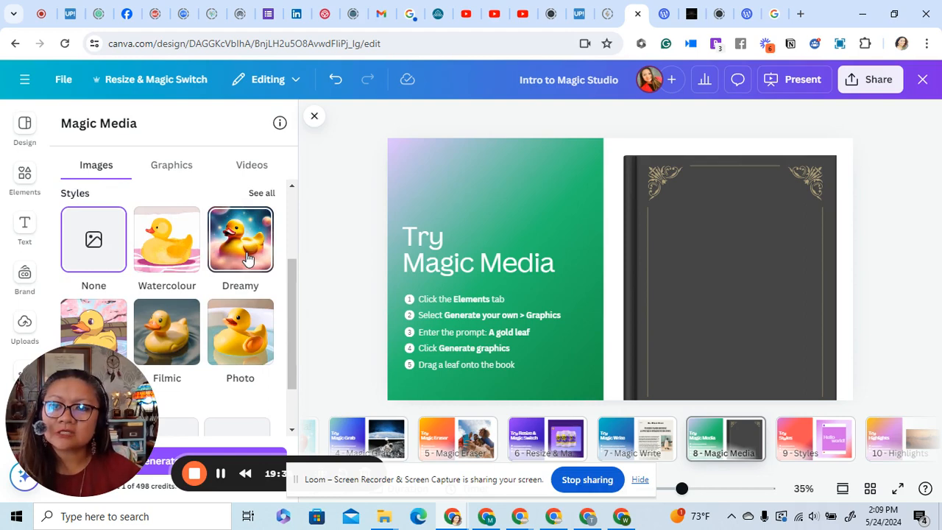
pyautogui.click(247, 256)
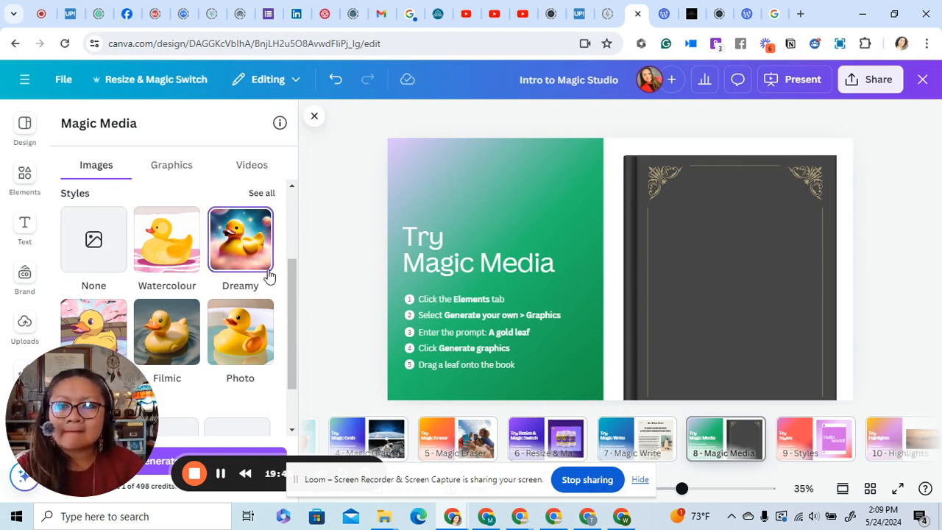
pyautogui.scroll(-1, 270, 276)
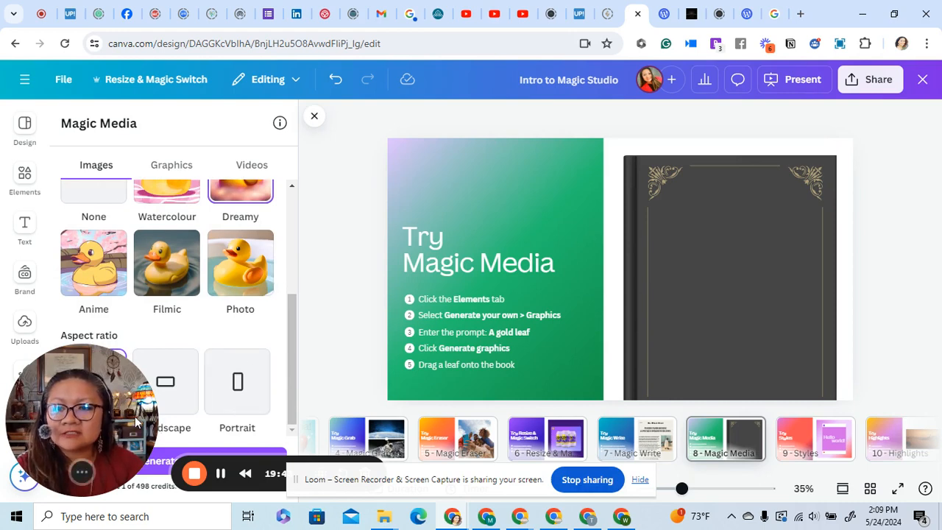
pyautogui.moveTo(143, 372); pyautogui.dragTo(176, 220)
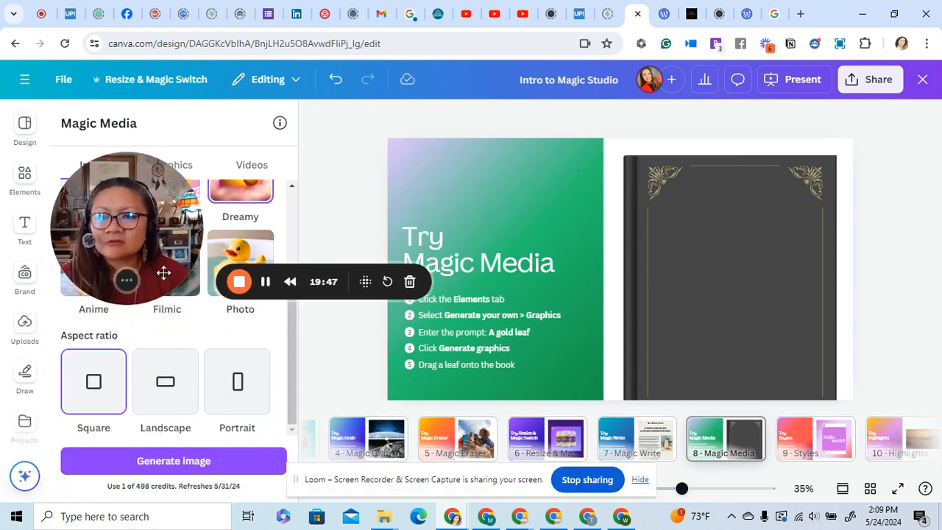
pyautogui.click(237, 396)
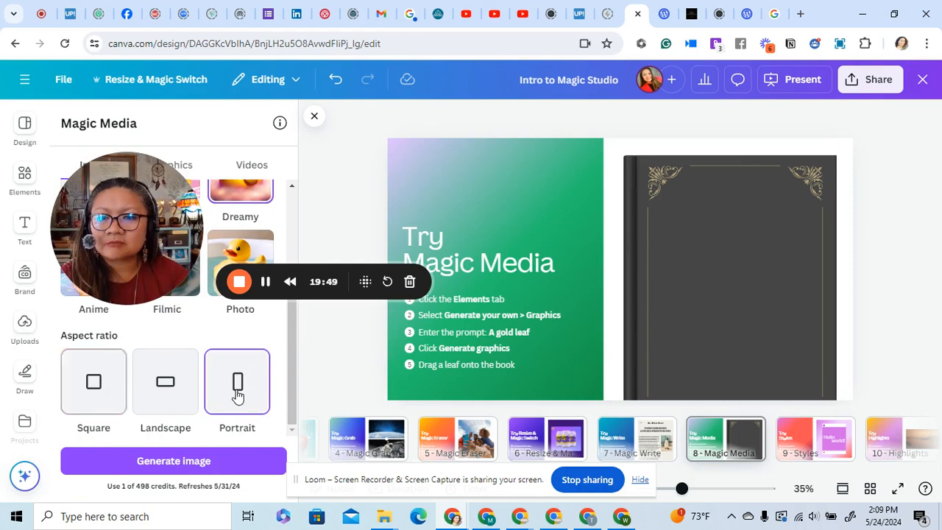
pyautogui.click(155, 460)
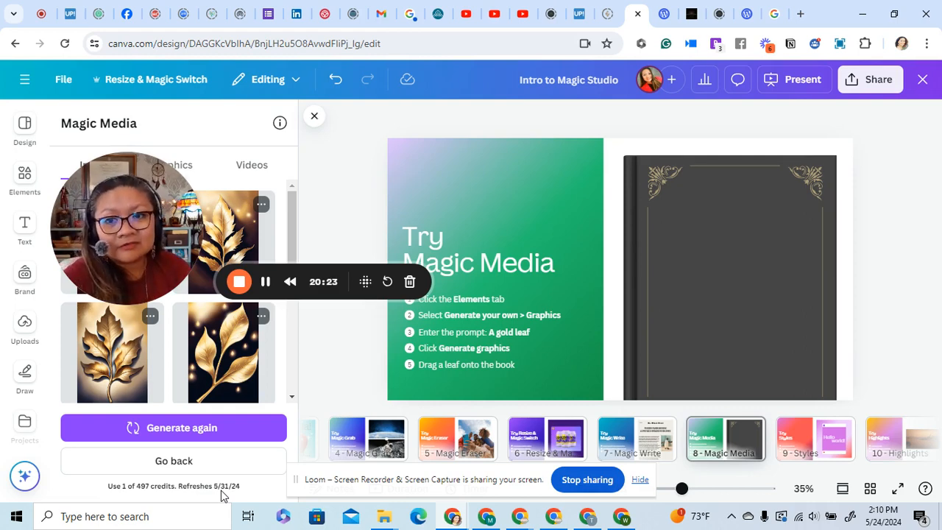
# Step: Add the generated upright gold leaf image with the glowing brown background to the page and place it on the book cover
pyautogui.click(231, 245)
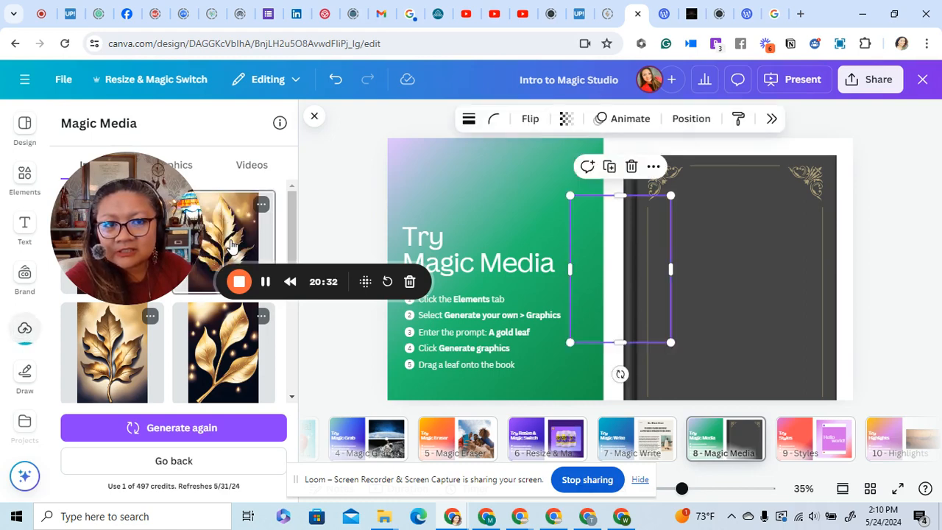
pyautogui.moveTo(657, 294); pyautogui.dragTo(744, 282)
pyautogui.scroll(-1, 914, 288)
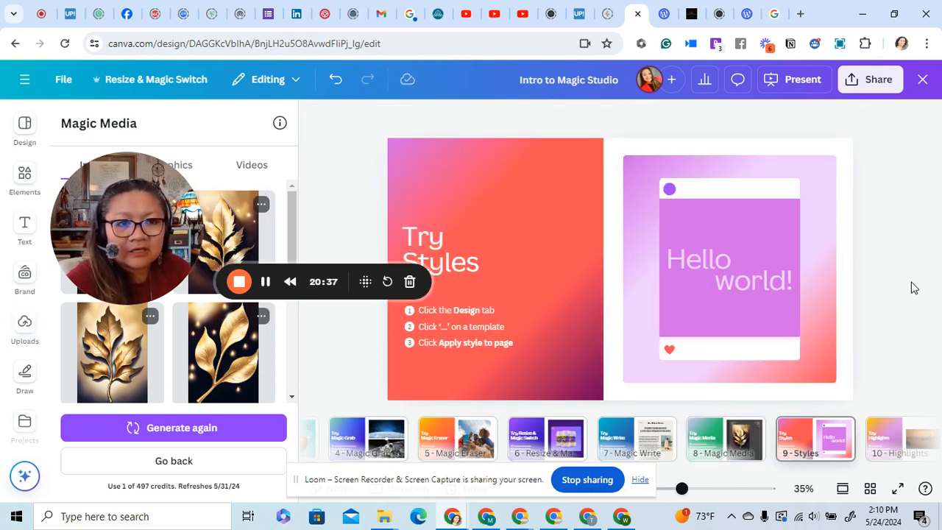
pyautogui.scroll(1, 914, 288)
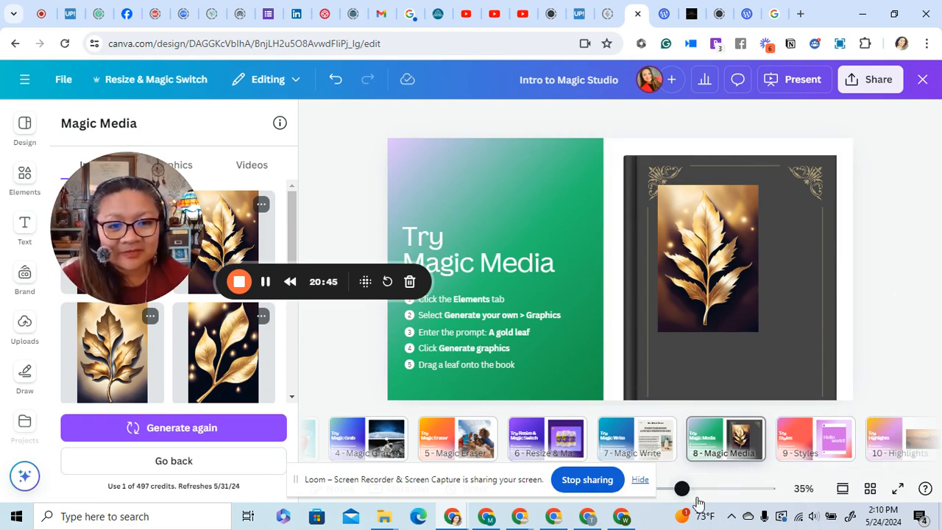
# Step: Enlarge the leaf image and centre it within the book cover's gold border
pyautogui.moveTo(682, 489)
pyautogui.mouseDown()
pyautogui.moveTo(701, 490)
pyautogui.moveTo(666, 492)
pyautogui.moveTo(674, 493)
pyautogui.mouseUp()
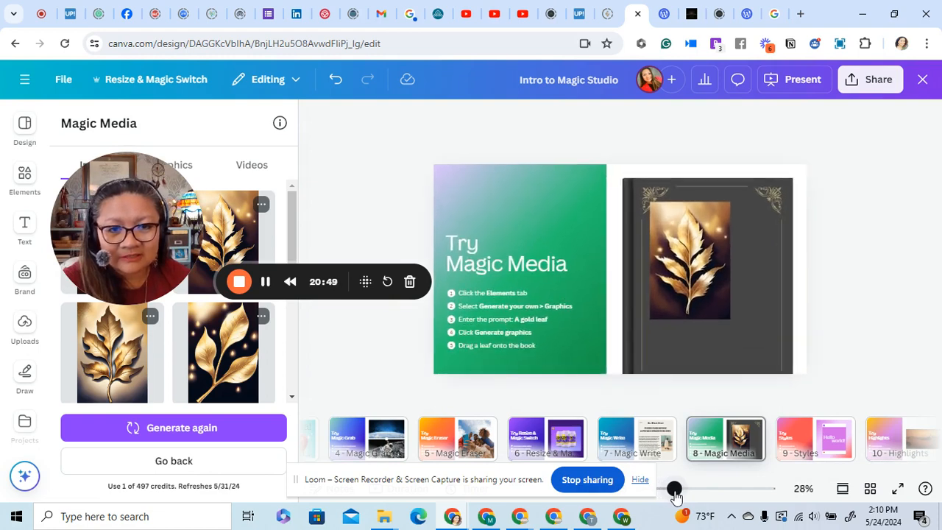
pyautogui.click(719, 302)
pyautogui.moveTo(733, 321); pyautogui.dragTo(761, 364)
pyautogui.moveTo(742, 324); pyautogui.dragTo(744, 318)
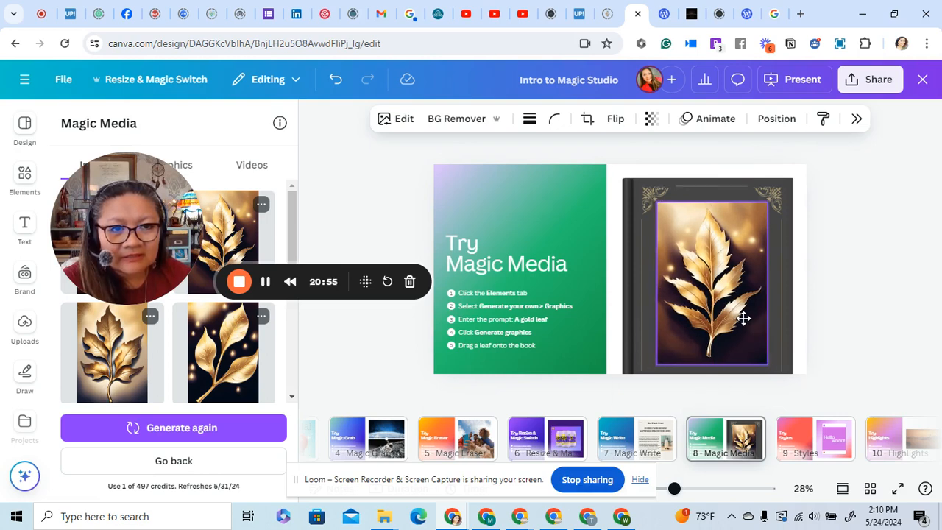
pyautogui.click(879, 299)
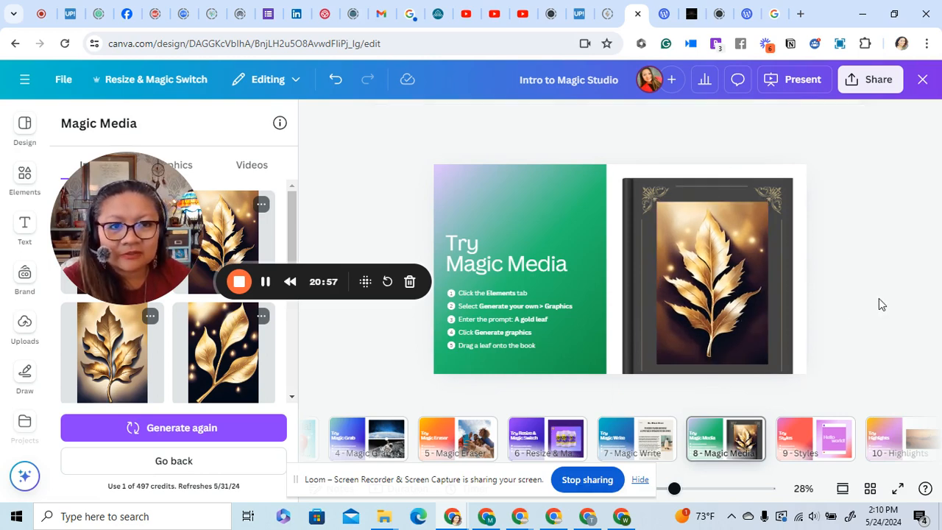
# Step: On the Styles page, apply the full style of the "Green and Blue Illustrative Technology Product Development Presentation" template to the page
pyautogui.click(807, 451)
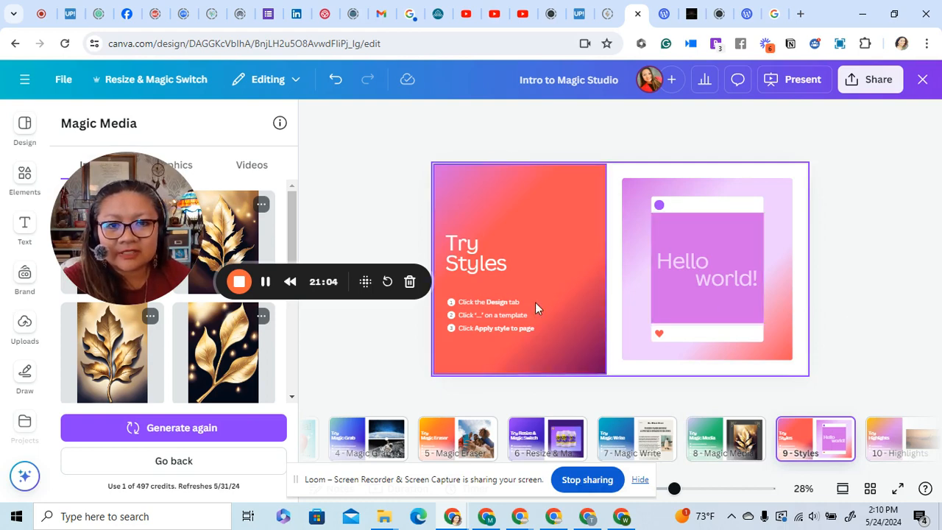
pyautogui.click(25, 127)
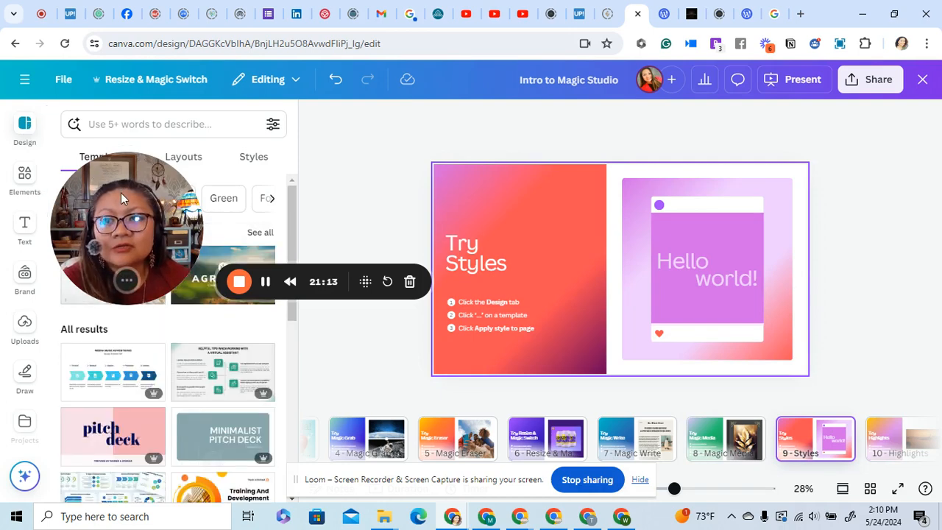
pyautogui.moveTo(121, 193); pyautogui.dragTo(795, 167)
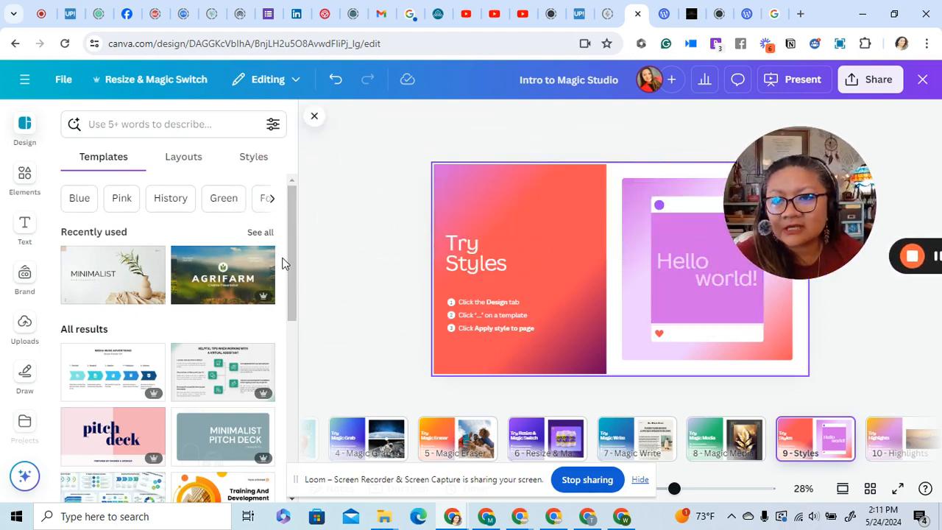
pyautogui.moveTo(272, 284)
pyautogui.scroll(-4, 265, 335)
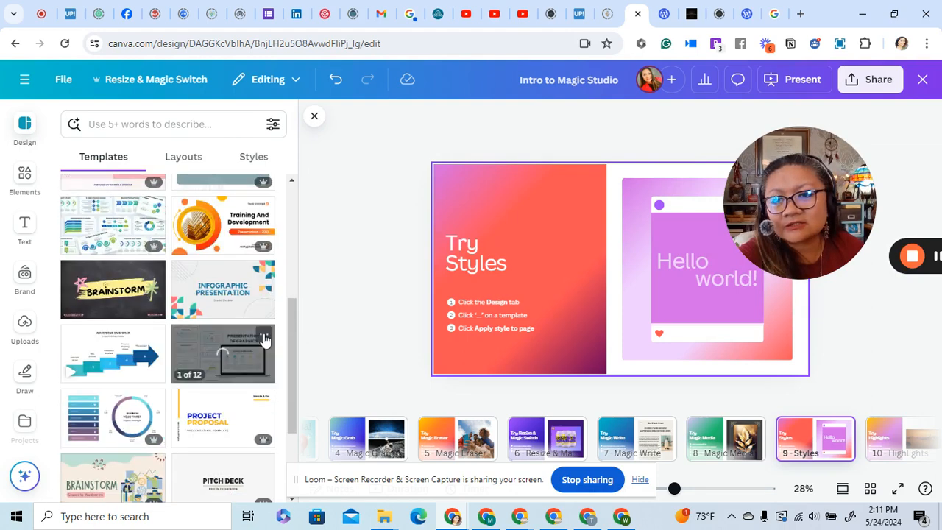
pyautogui.scroll(-2, 269, 298)
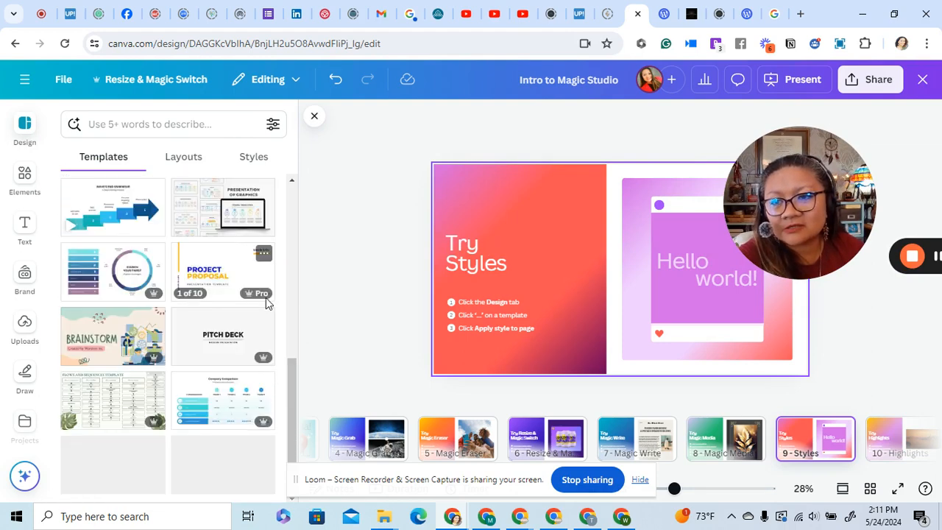
pyautogui.moveTo(154, 321)
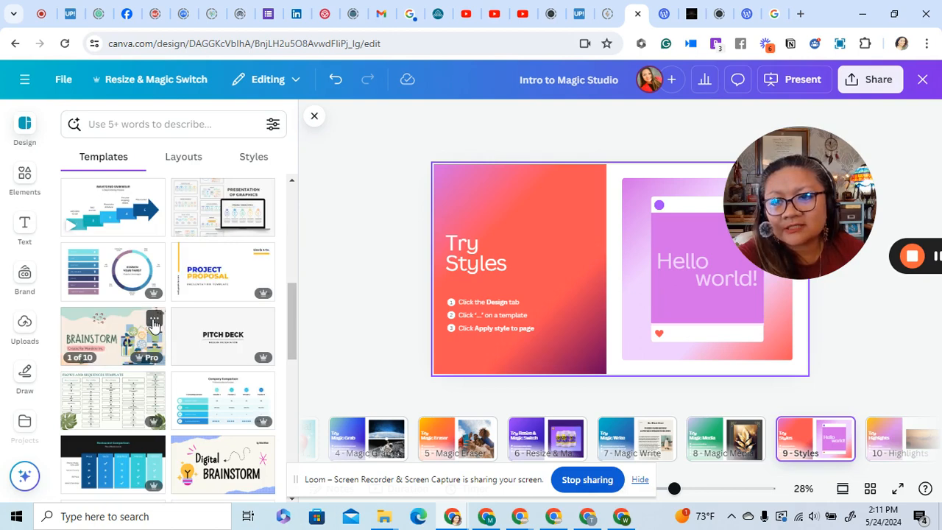
pyautogui.click(155, 322)
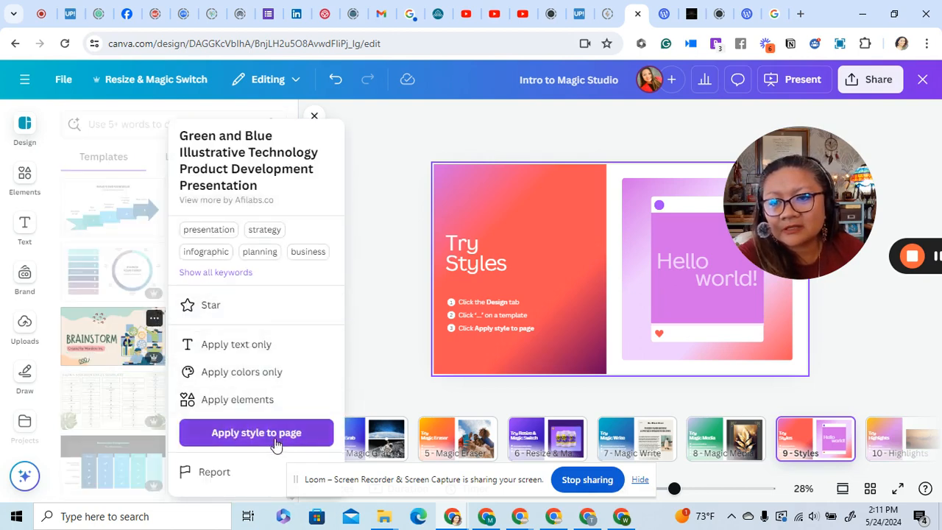
pyautogui.click(274, 436)
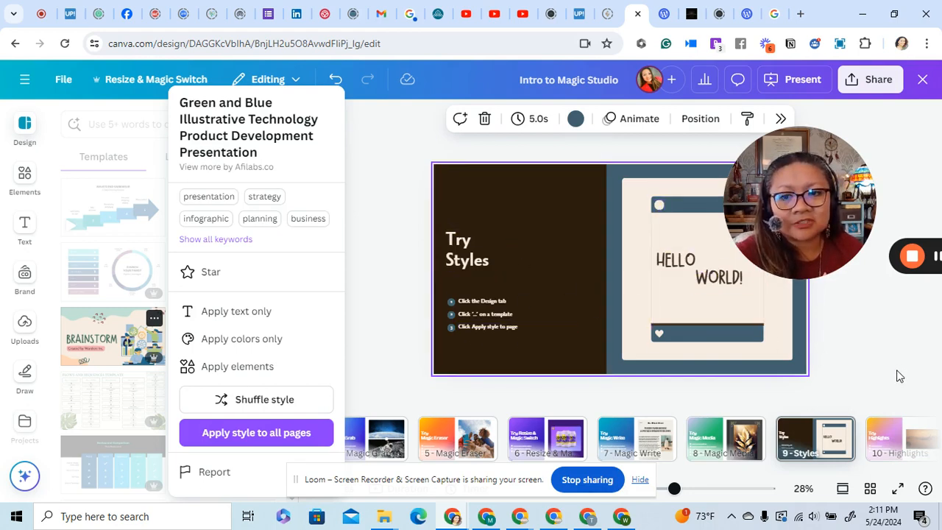
# Step: Go to the Highlights page, hide the page thumbnails to get the scrolling page view, and close the design templates
pyautogui.click(897, 427)
pyautogui.click(892, 436)
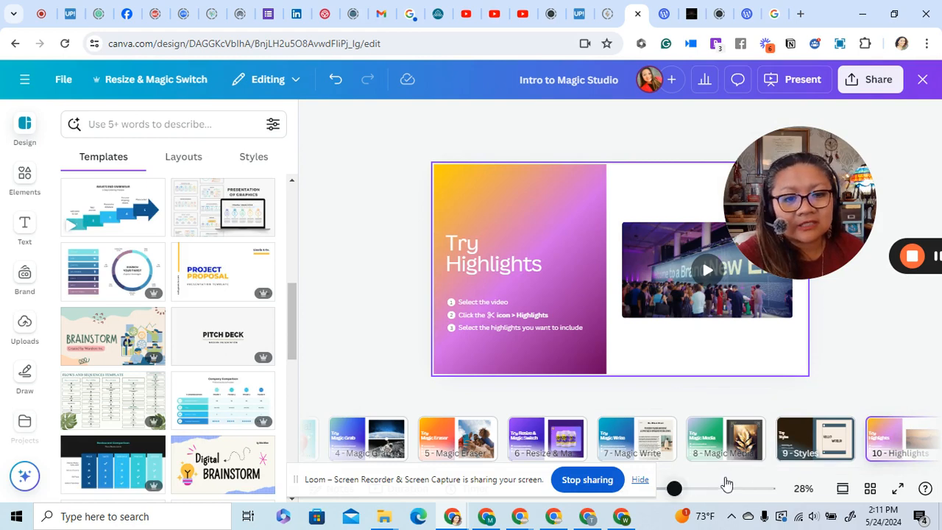
pyautogui.moveTo(728, 475); pyautogui.dragTo(921, 468)
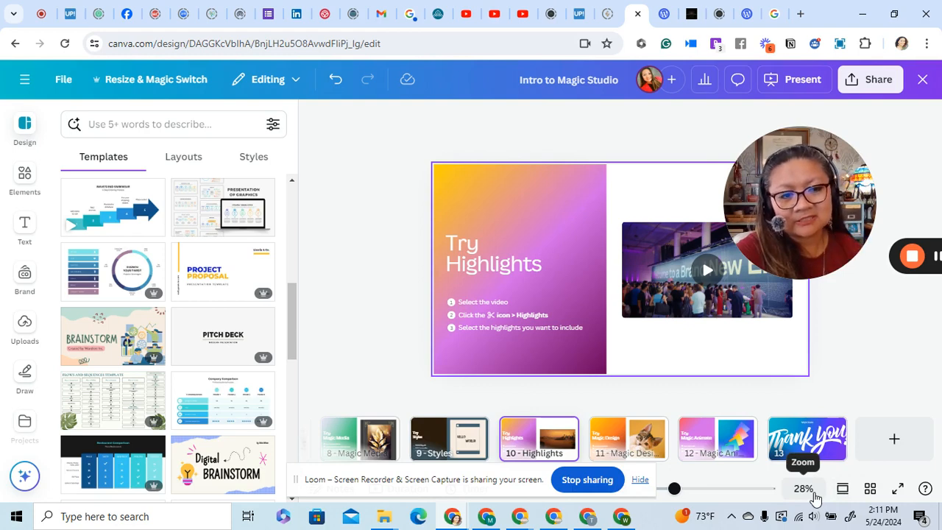
pyautogui.click(841, 492)
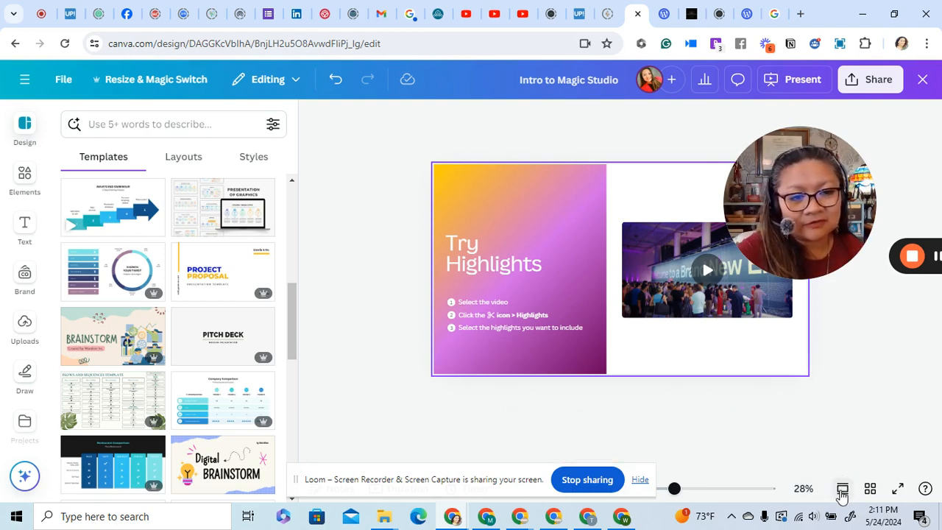
pyautogui.scroll(2, 827, 367)
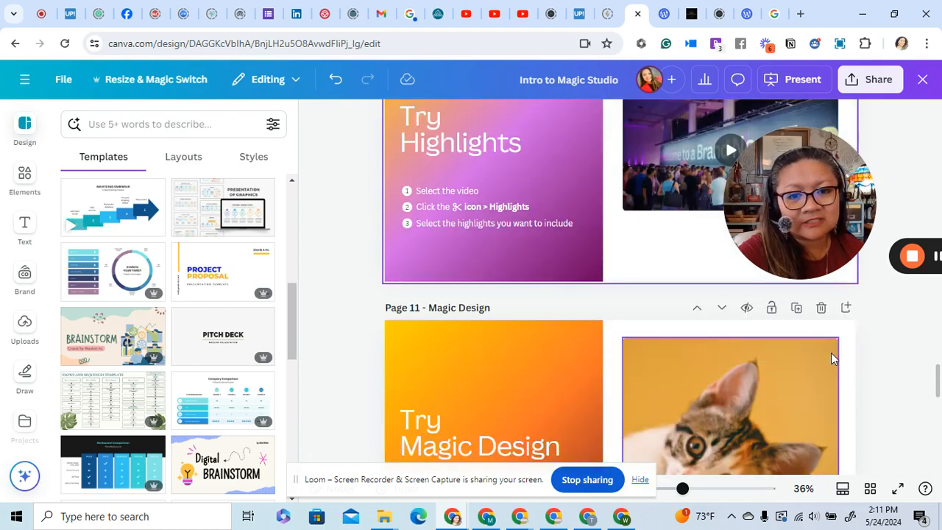
pyautogui.scroll(2, 832, 359)
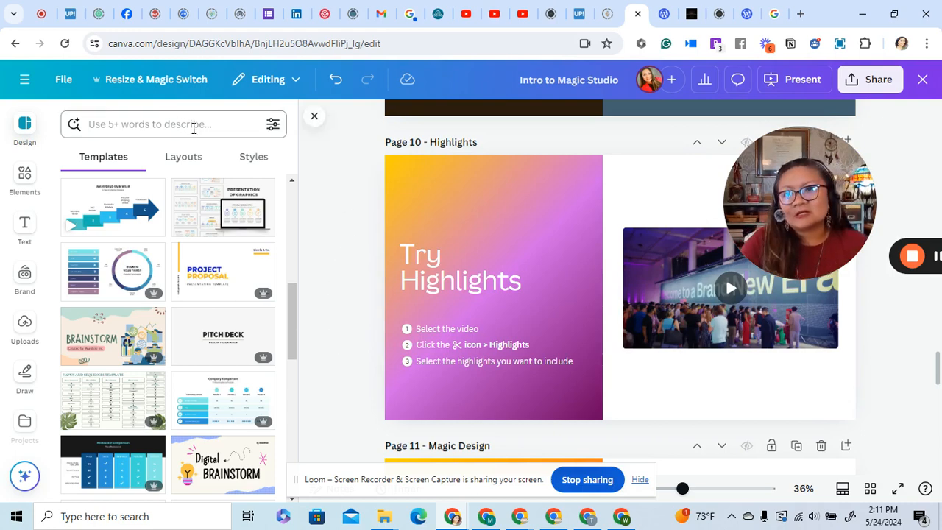
pyautogui.click(314, 118)
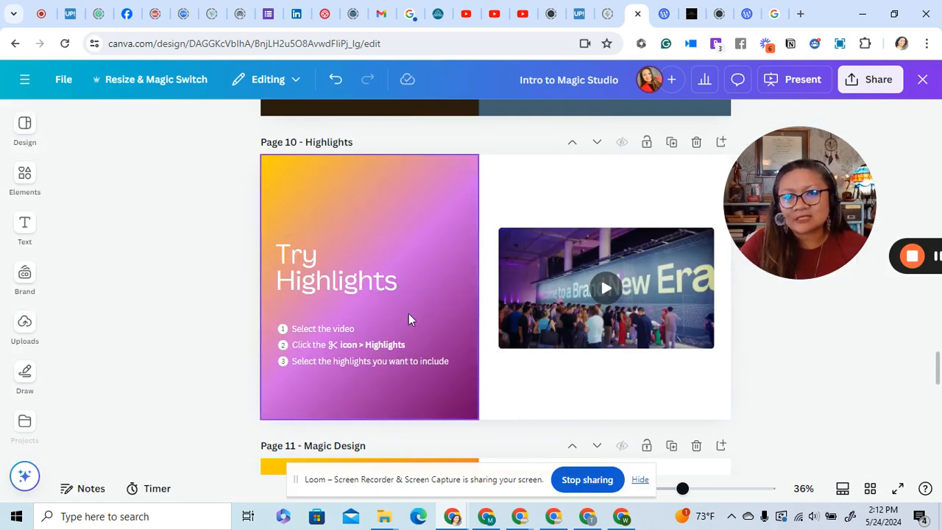
# Step: Generate Highlights for the video on the Highlights page and preview moments along its timeline
pyautogui.click(534, 271)
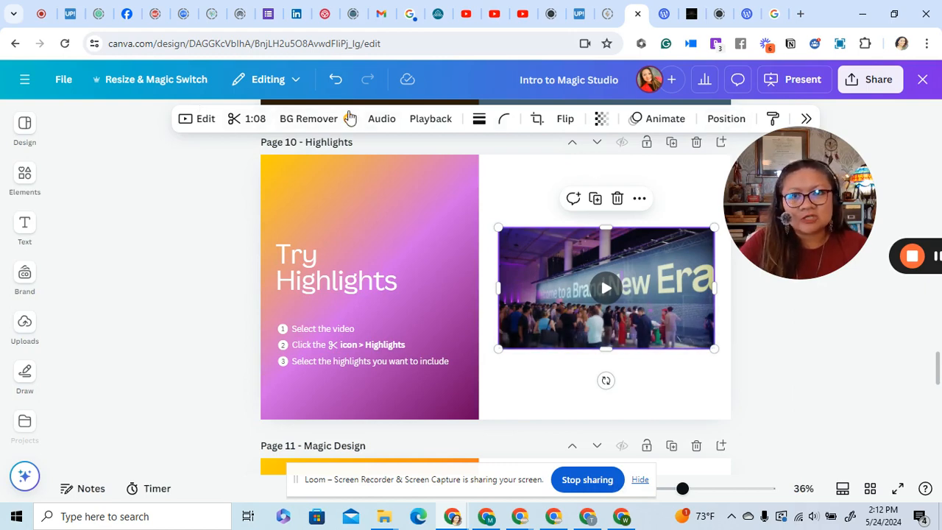
pyautogui.click(237, 126)
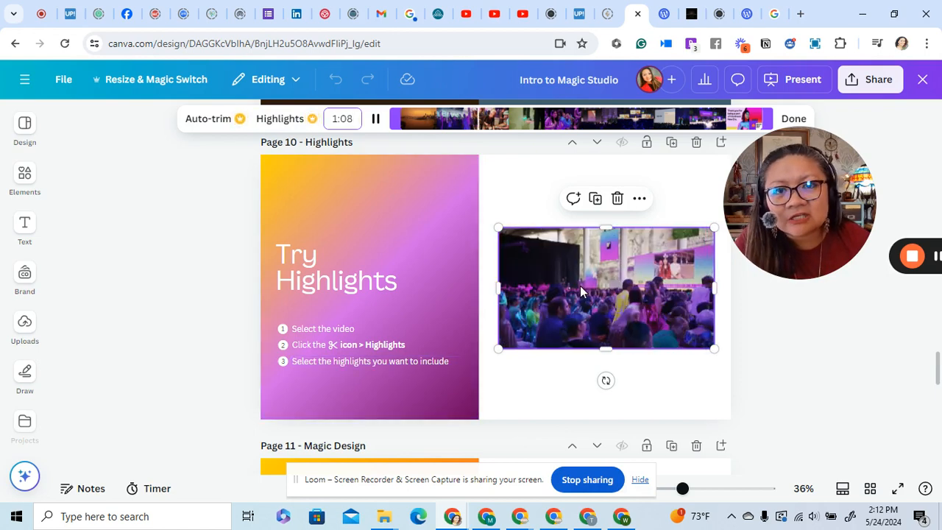
pyautogui.click(280, 119)
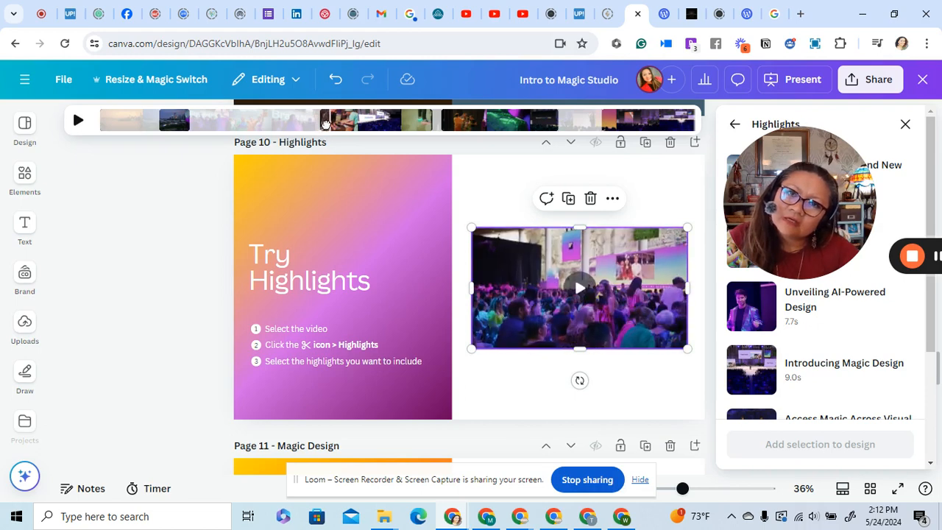
pyautogui.click(615, 126)
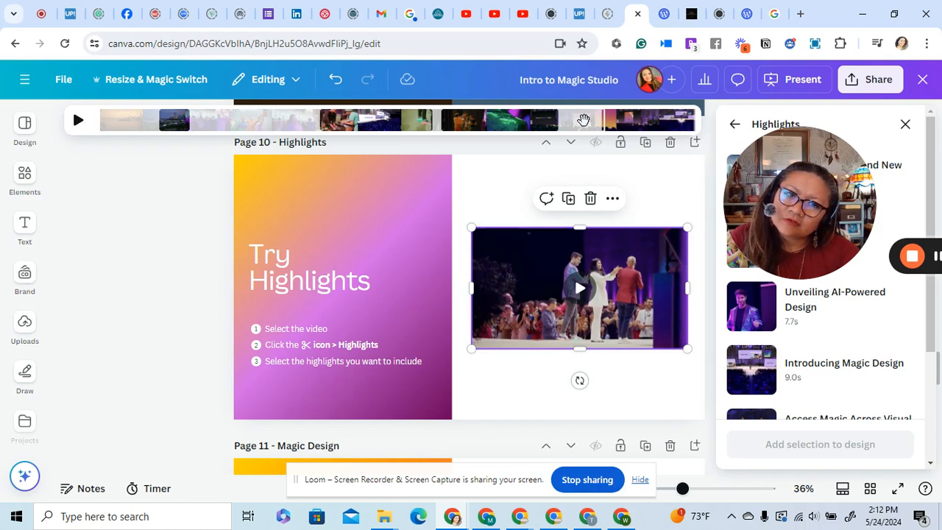
pyautogui.click(177, 134)
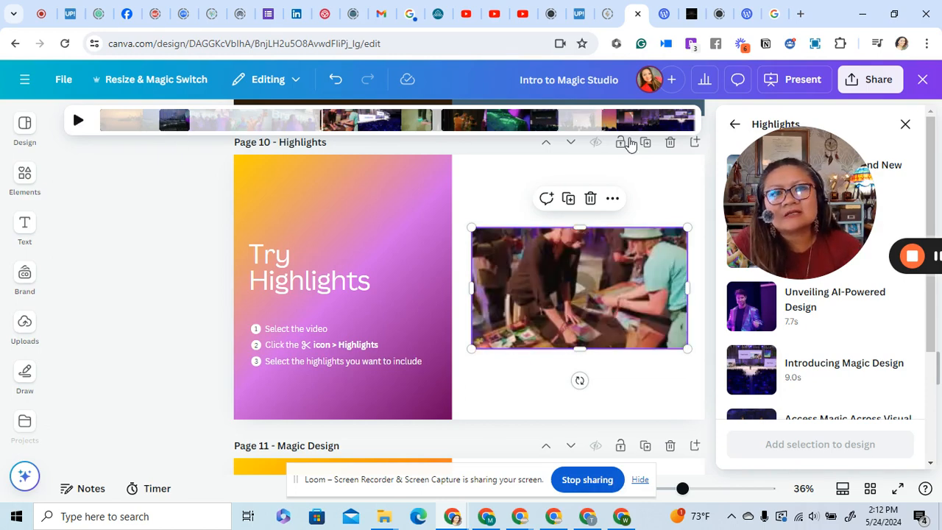
pyautogui.moveTo(800, 204); pyautogui.dragTo(594, 223)
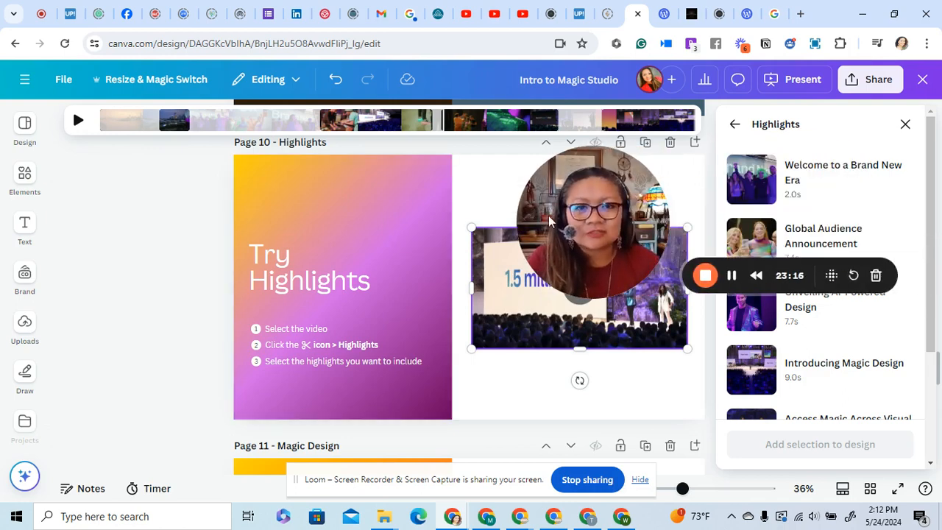
pyautogui.moveTo(571, 227); pyautogui.dragTo(528, 274)
pyautogui.moveTo(557, 236); pyautogui.dragTo(176, 351)
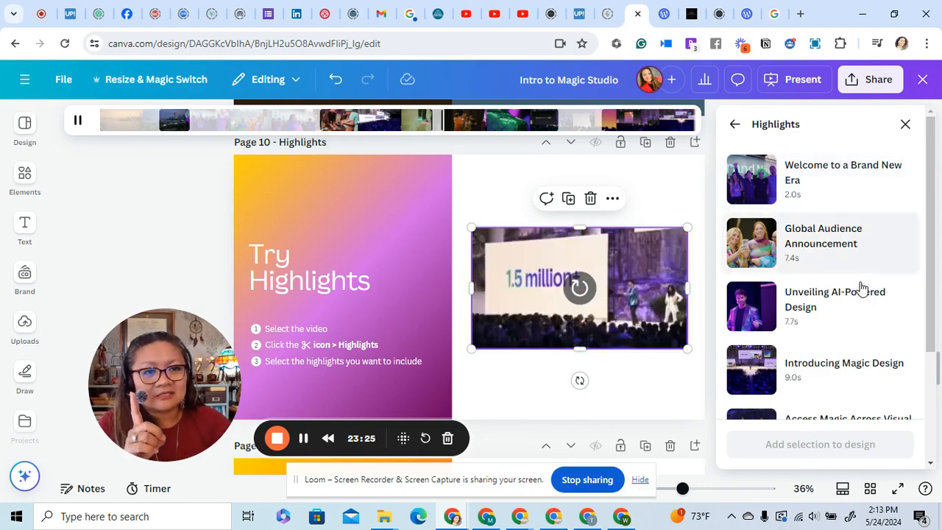
# Step: Choose the "Access Magic Across Visual Suite" highlight from the suggested moments and add it to the design
pyautogui.scroll(-2, 860, 299)
pyautogui.scroll(-1, 862, 301)
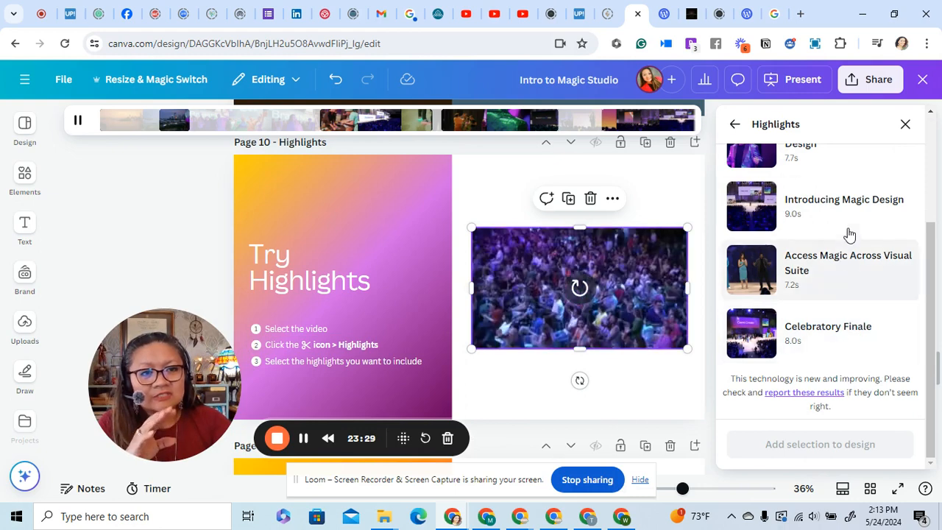
pyautogui.scroll(2, 848, 236)
pyautogui.scroll(-2, 851, 240)
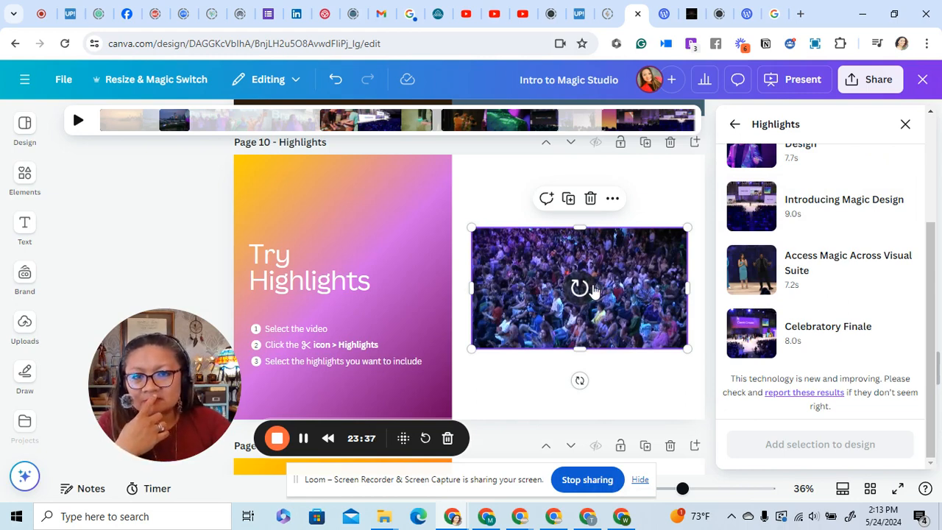
pyautogui.click(742, 272)
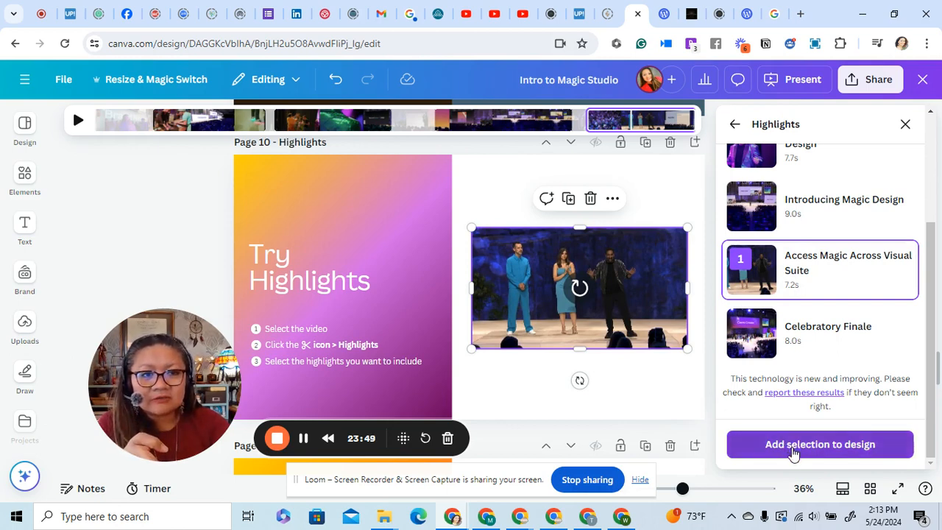
pyautogui.click(792, 449)
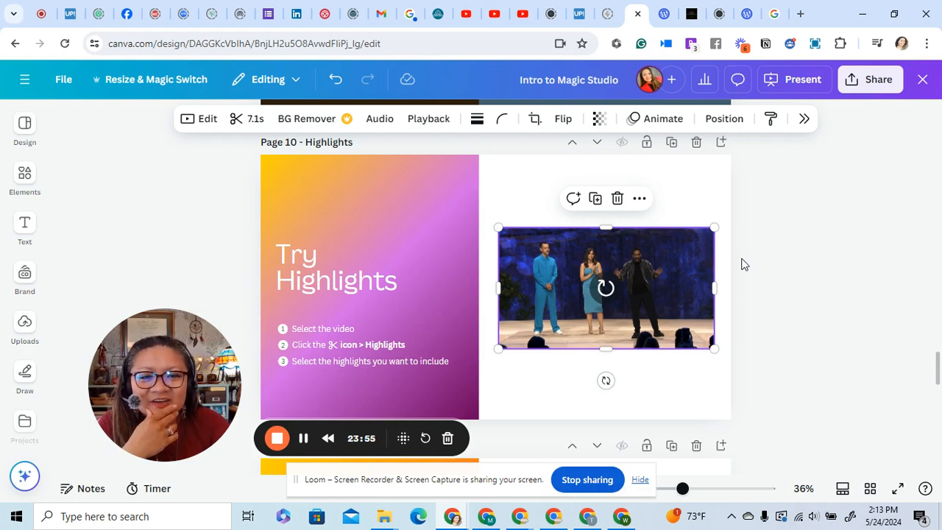
pyautogui.click(722, 384)
pyautogui.scroll(-1, 722, 390)
pyautogui.scroll(2, 721, 385)
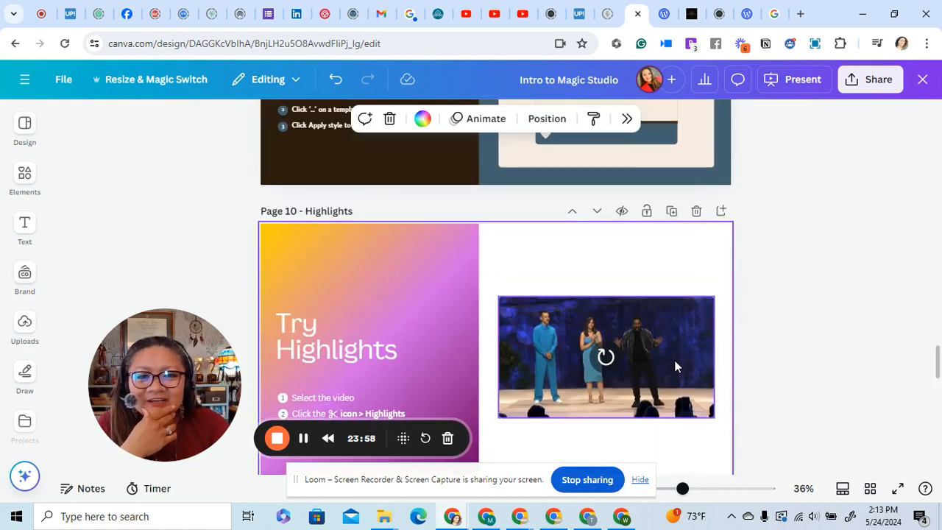
# Step: Run Highlights again on the trimmed video and add the "Magic Across Visual Suite" highlight to the design
pyautogui.click(679, 362)
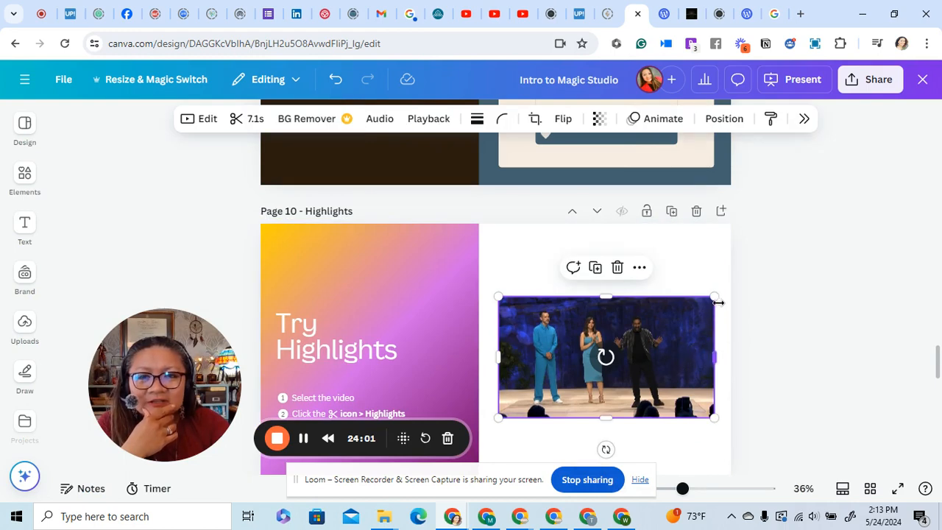
pyautogui.click(806, 125)
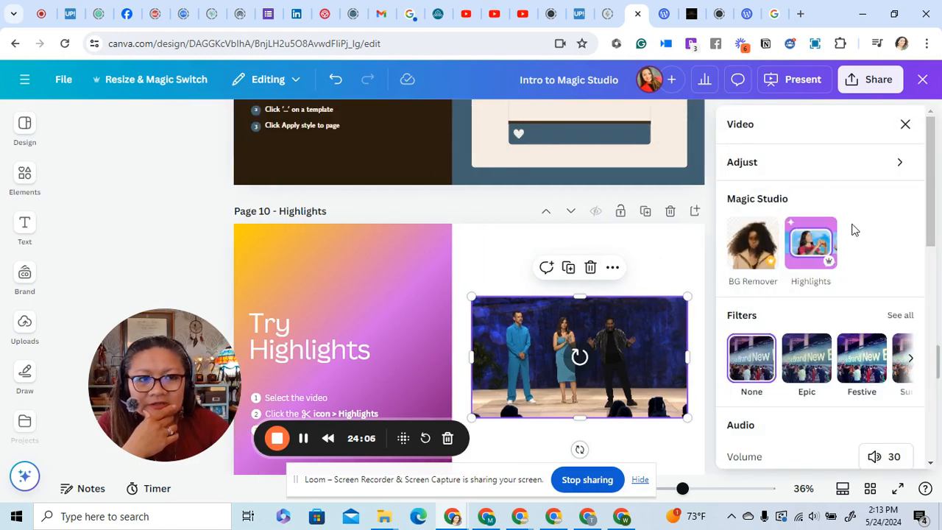
pyautogui.click(810, 243)
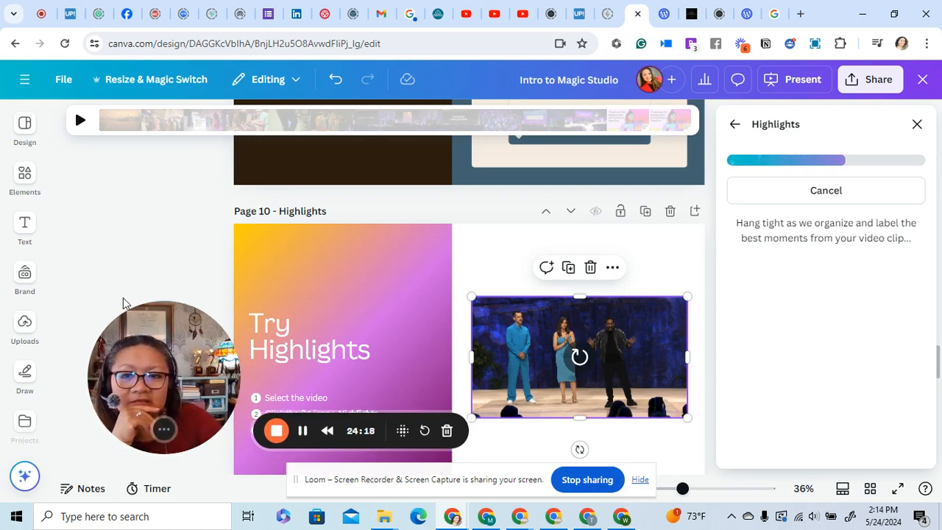
pyautogui.moveTo(151, 364); pyautogui.dragTo(107, 360)
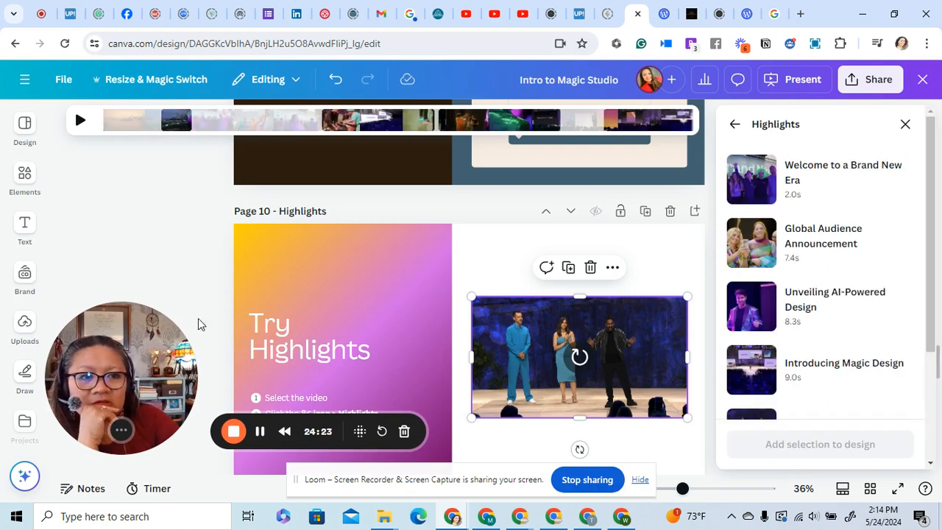
pyautogui.scroll(-4, 869, 304)
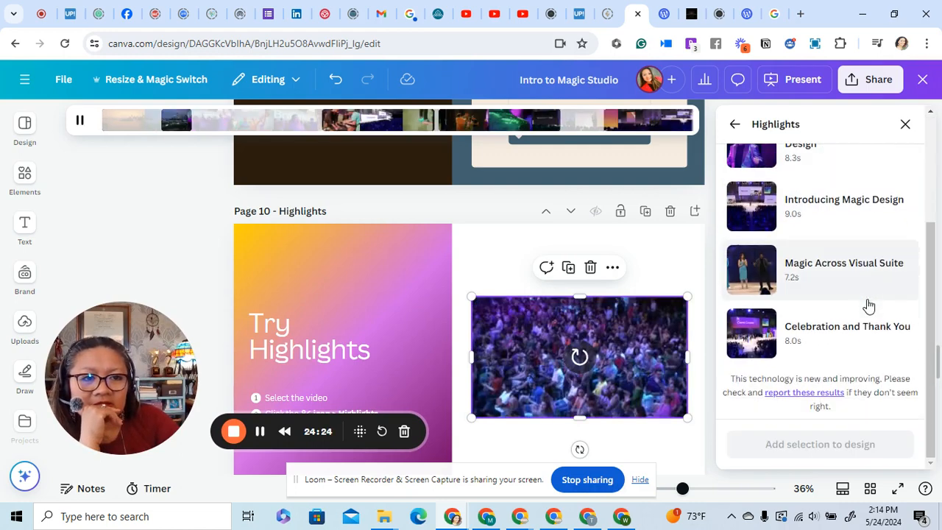
pyautogui.click(753, 270)
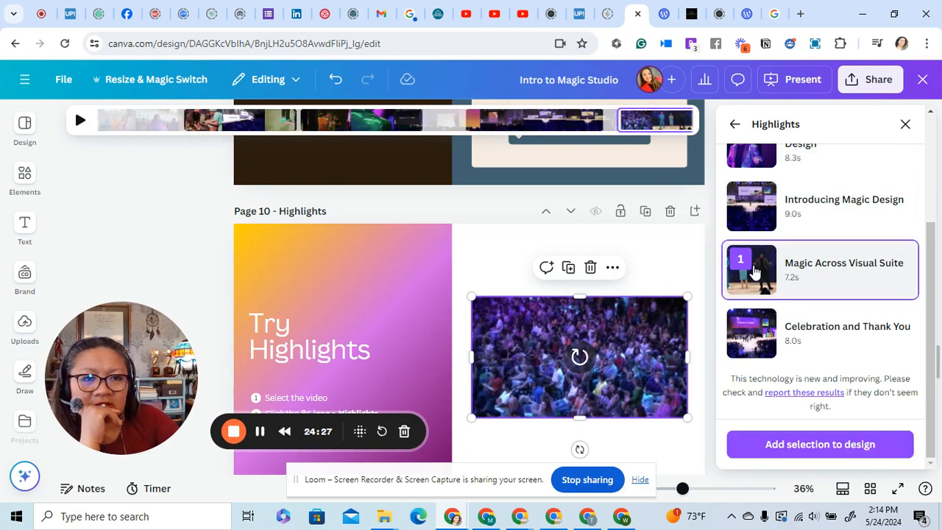
pyautogui.click(820, 444)
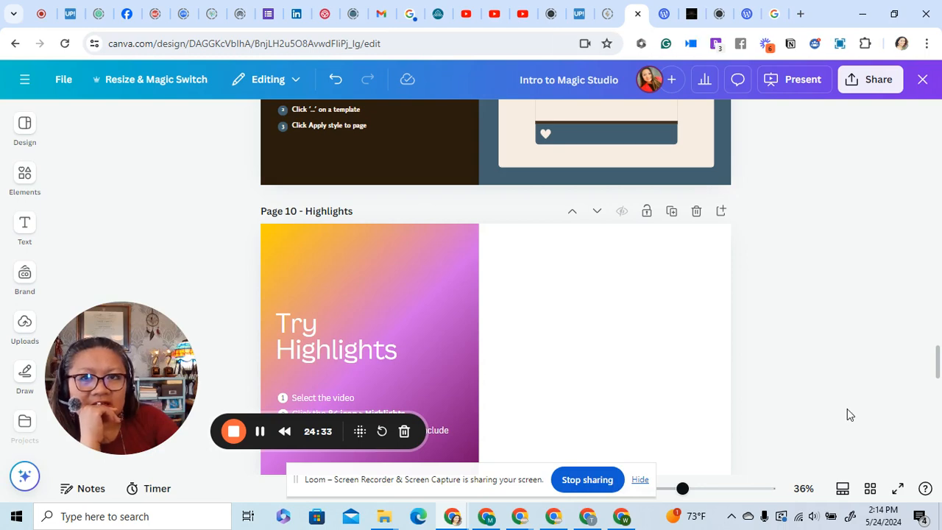
# Step: Undo the last highlight insertion on the Highlights page
pyautogui.scroll(-2, 808, 368)
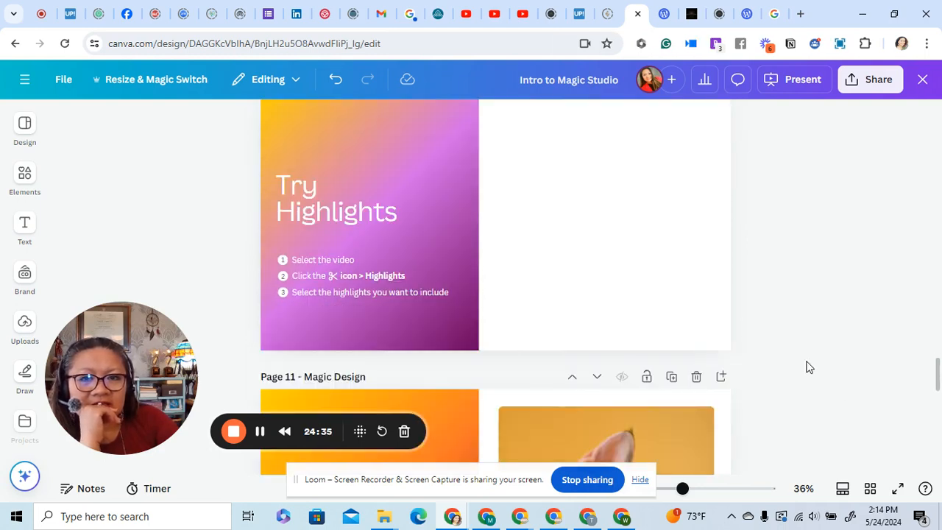
pyautogui.scroll(2, 807, 369)
pyautogui.scroll(1, 807, 368)
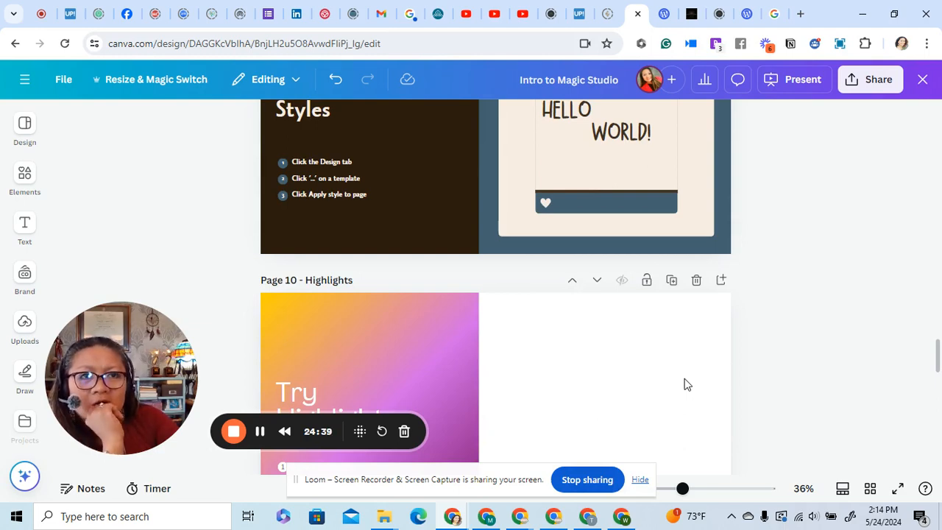
pyautogui.scroll(-2, 741, 358)
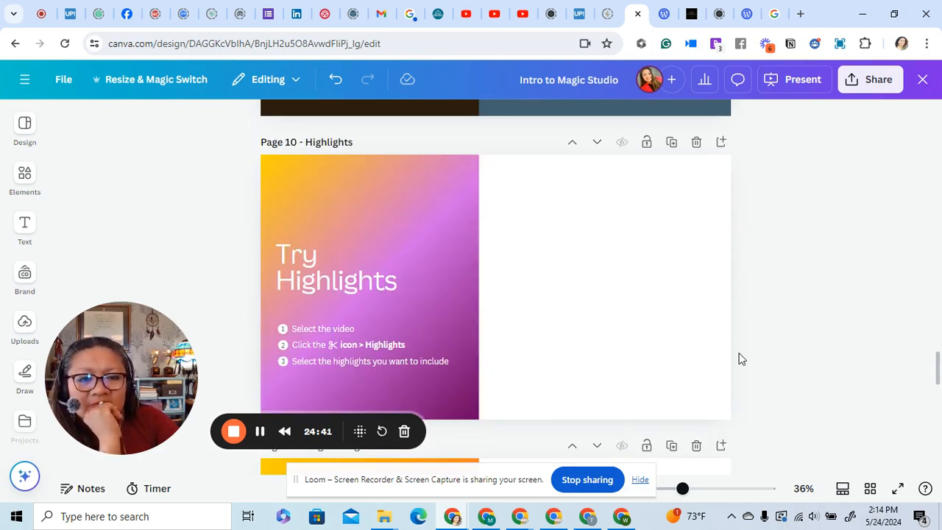
pyautogui.click(608, 322)
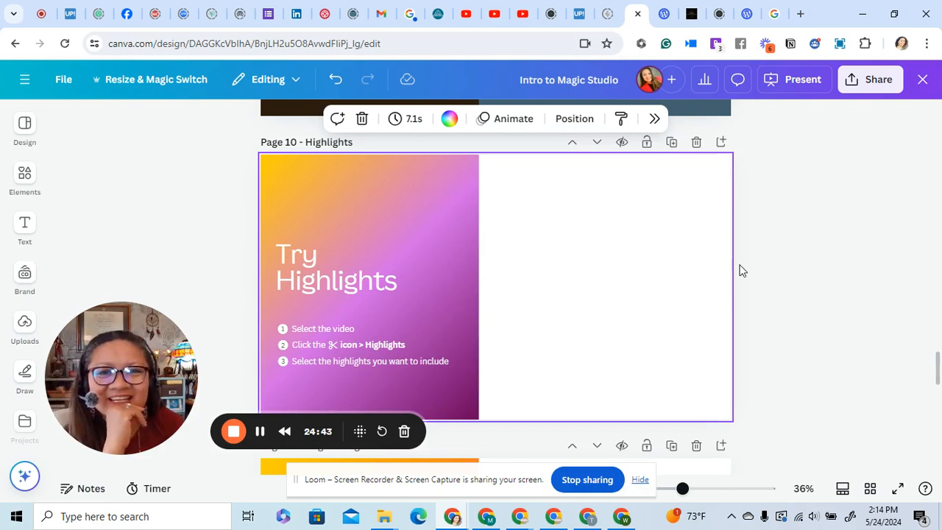
pyautogui.click(336, 79)
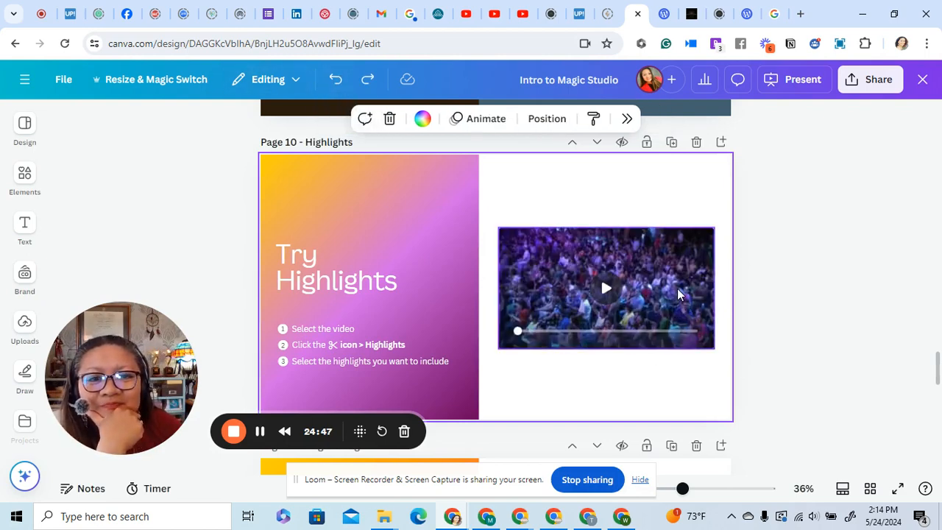
# Step: Generate a fresh set of Highlights for the crowd video on the page and preview it
pyautogui.click(685, 290)
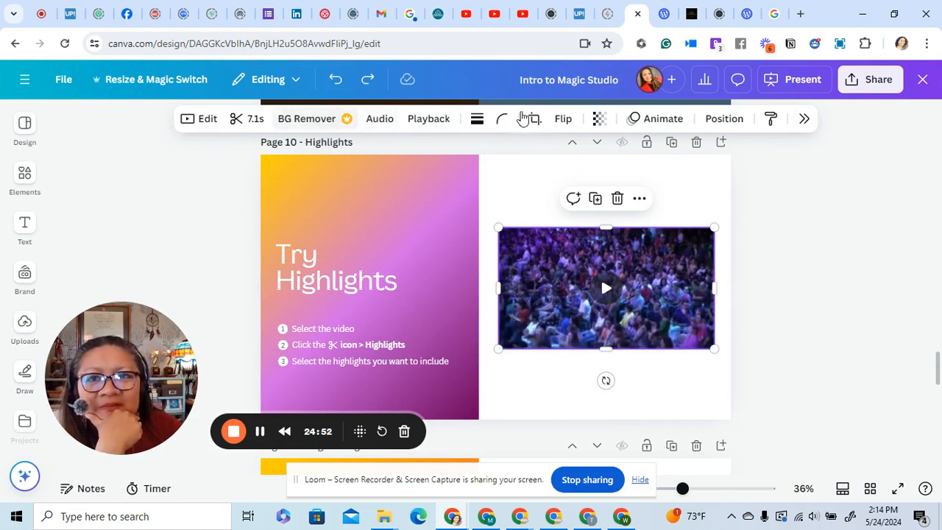
pyautogui.click(804, 120)
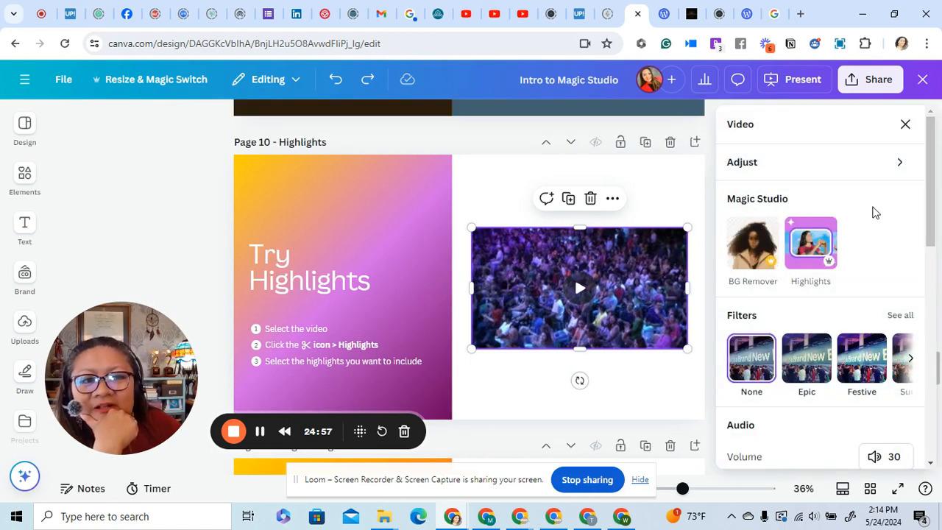
pyautogui.scroll(-4, 881, 289)
pyautogui.scroll(-3, 883, 290)
pyautogui.scroll(6, 884, 290)
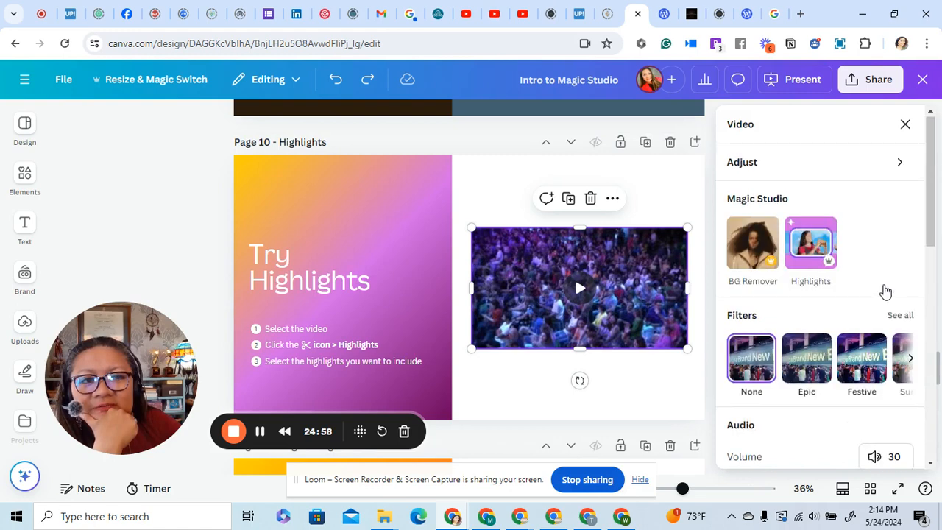
pyautogui.click(815, 247)
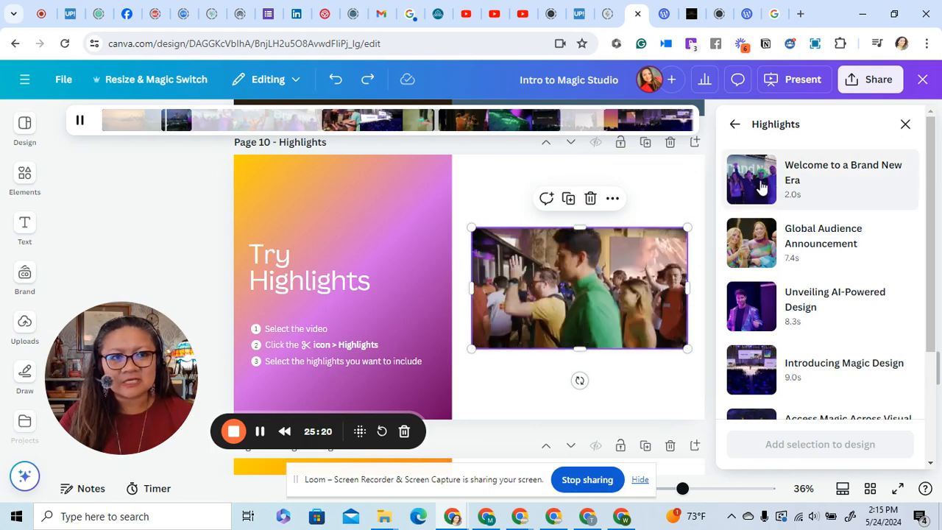
pyautogui.click(580, 291)
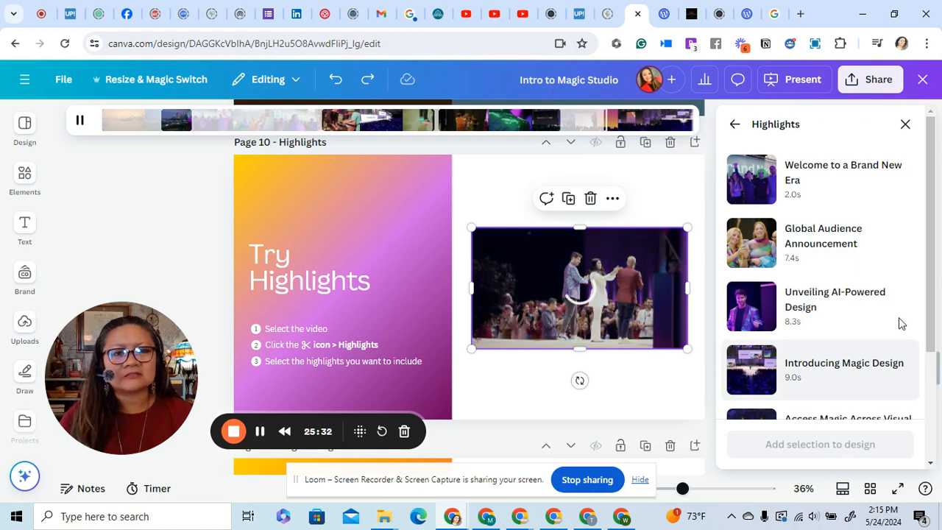
# Step: Choose the "Canva Create Finale" highlight and add it to the design
pyautogui.scroll(-2, 905, 322)
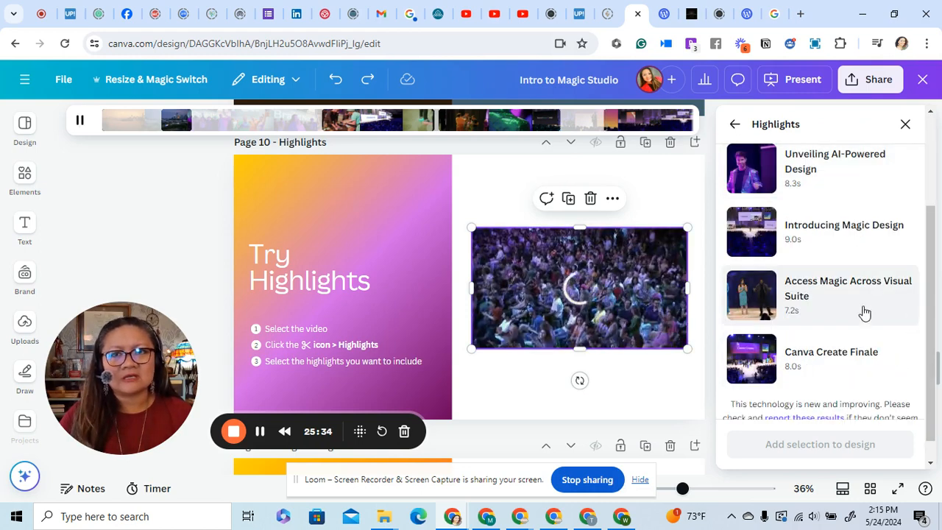
pyautogui.click(766, 361)
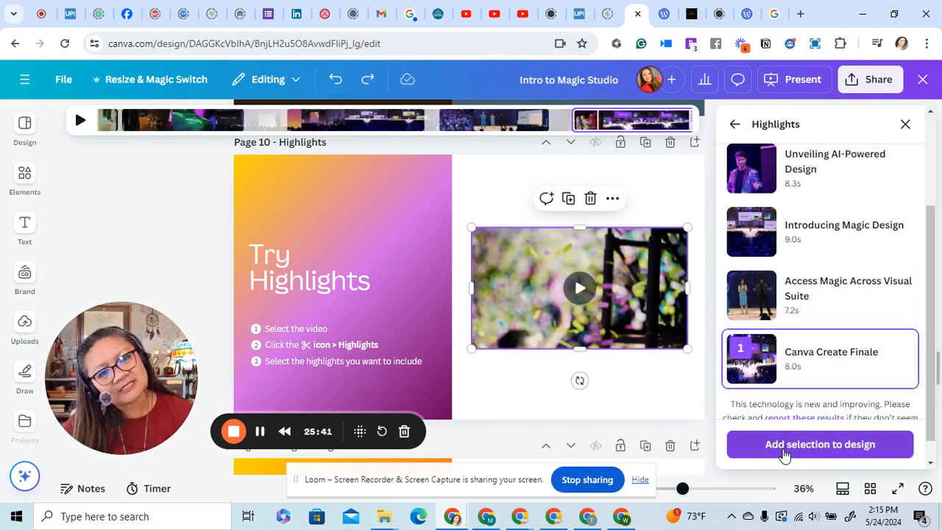
pyautogui.click(790, 449)
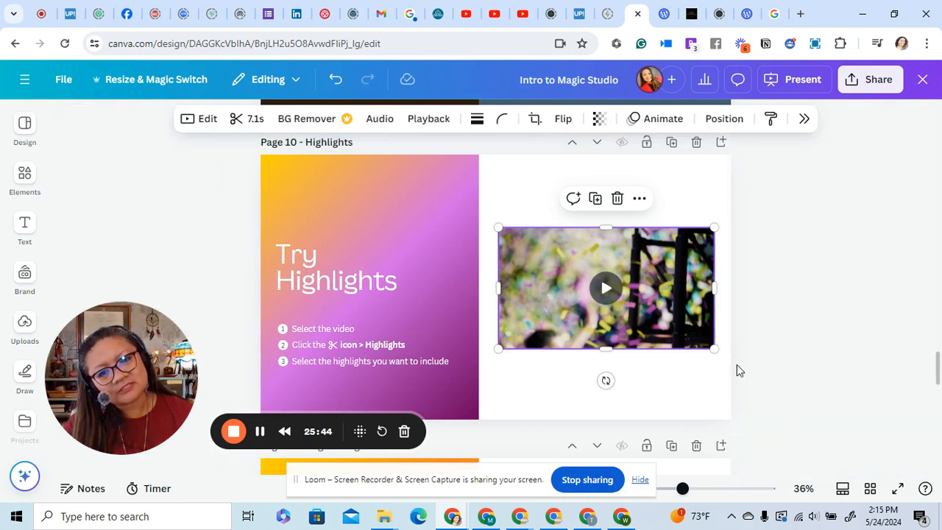
pyautogui.scroll(-10, 805, 329)
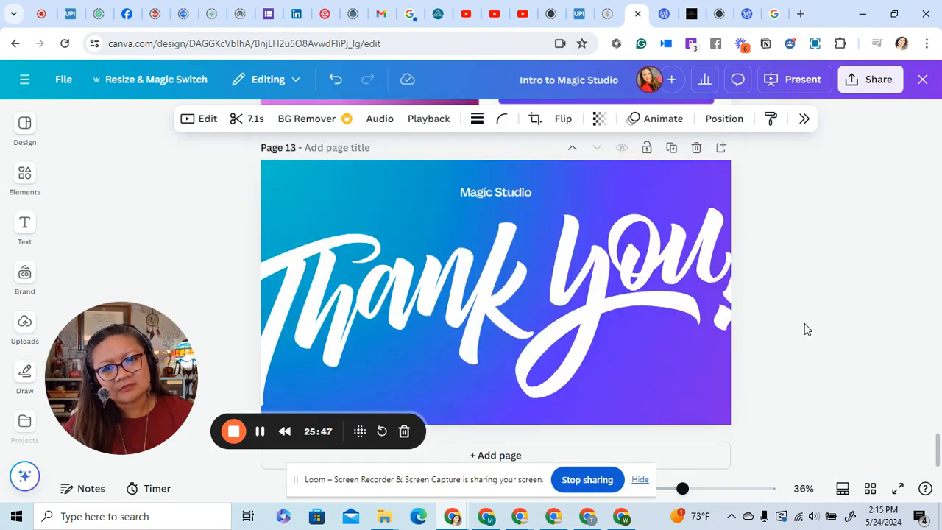
pyautogui.scroll(3, 805, 328)
pyautogui.scroll(8, 751, 313)
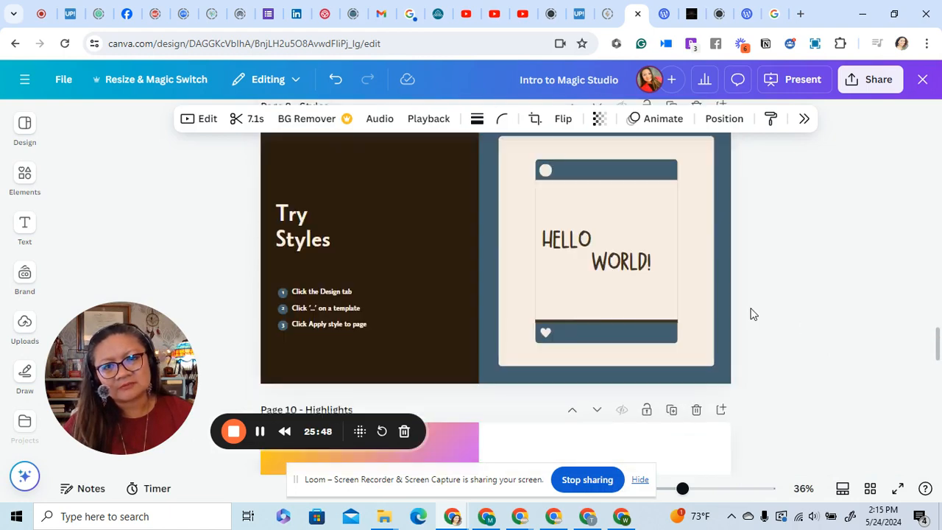
pyautogui.scroll(-3, 751, 314)
pyautogui.scroll(-2, 751, 314)
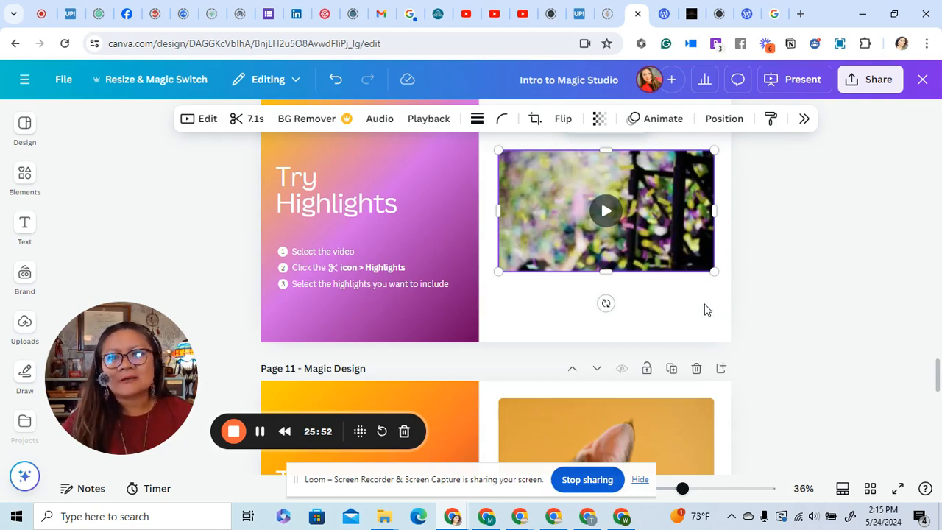
# Step: Review the Highlights page and read the instructions on the Magic Design page
pyautogui.click(728, 314)
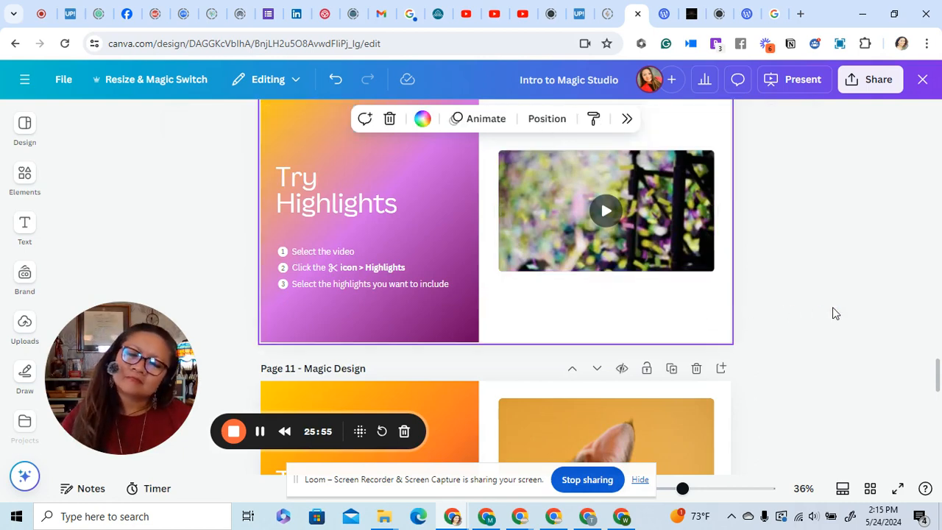
pyautogui.scroll(2, 834, 307)
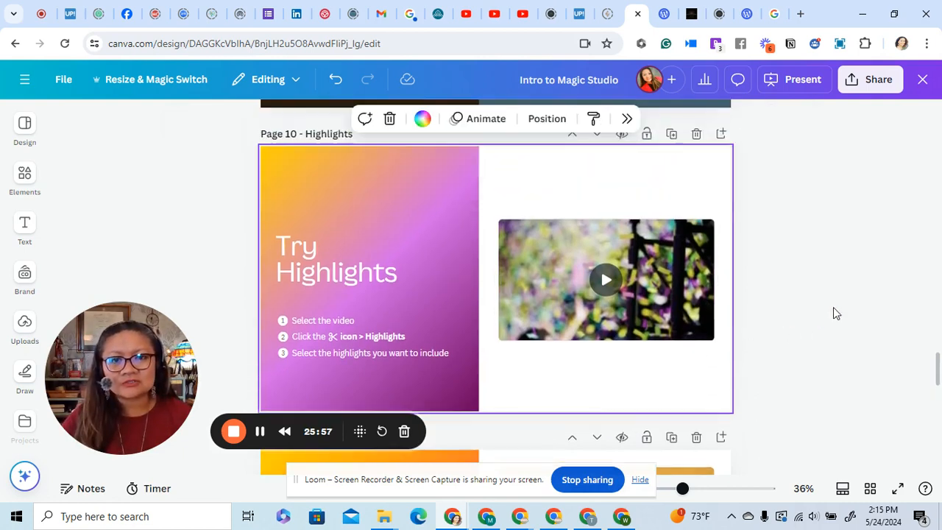
pyautogui.scroll(-4, 834, 308)
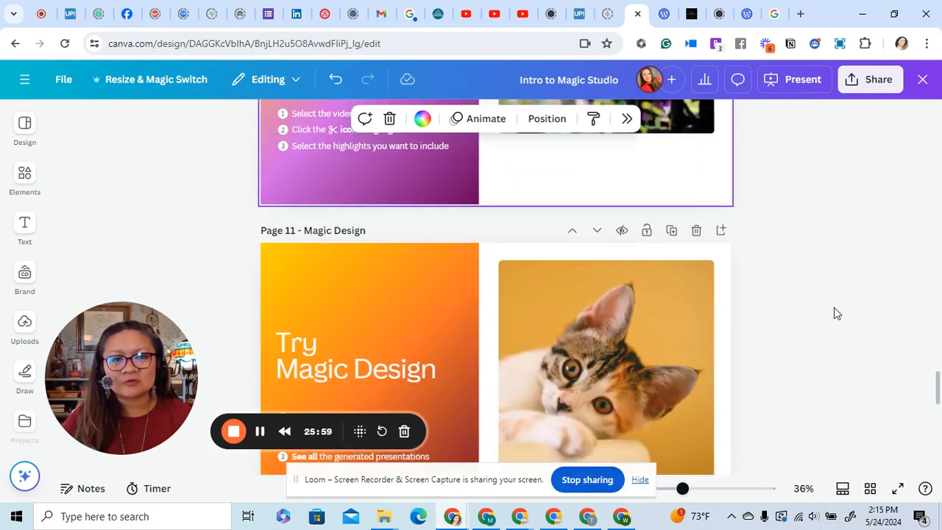
pyautogui.scroll(2, 834, 313)
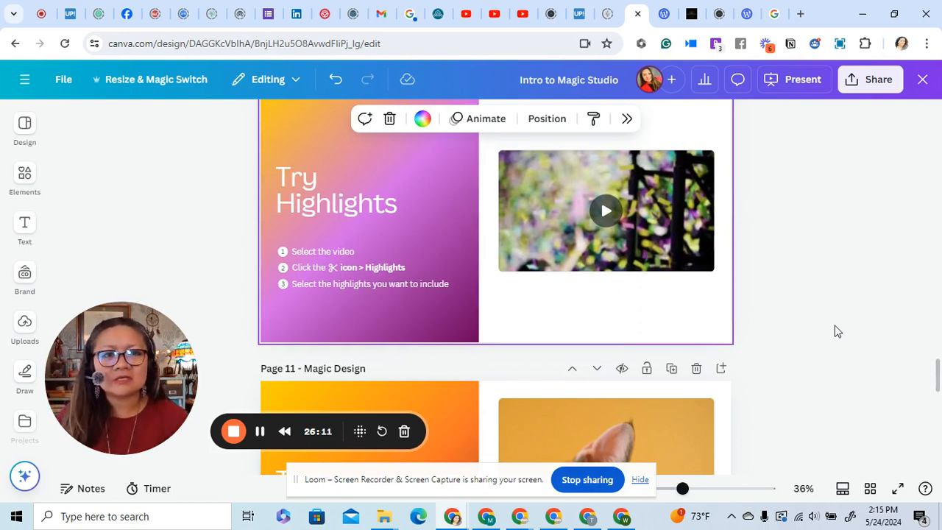
pyautogui.scroll(-4, 837, 331)
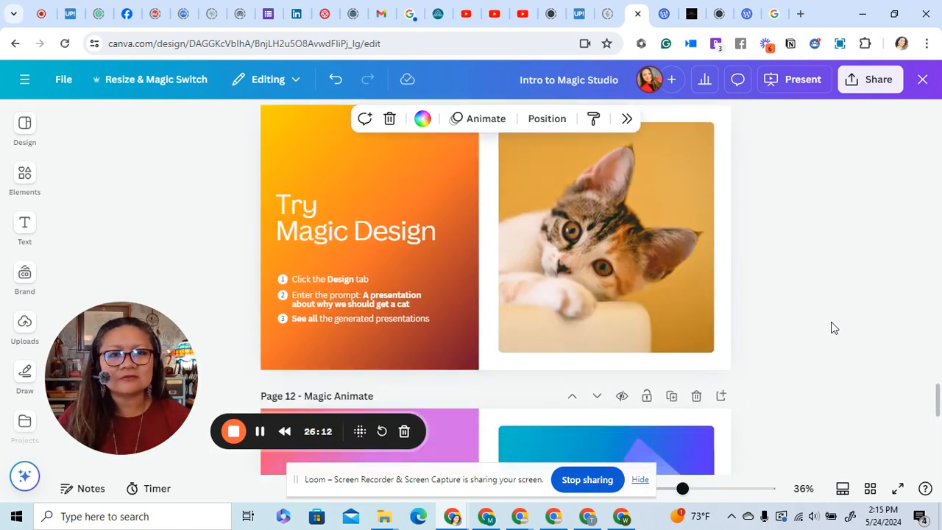
pyautogui.scroll(2, 834, 327)
pyautogui.scroll(5, 834, 327)
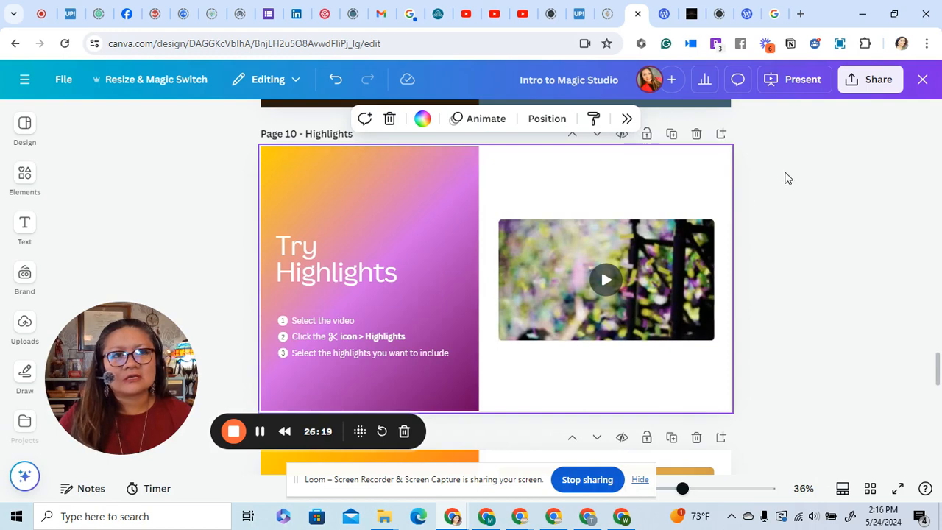
pyautogui.scroll(-7, 799, 263)
pyautogui.scroll(-1, 804, 264)
pyautogui.scroll(1, 804, 264)
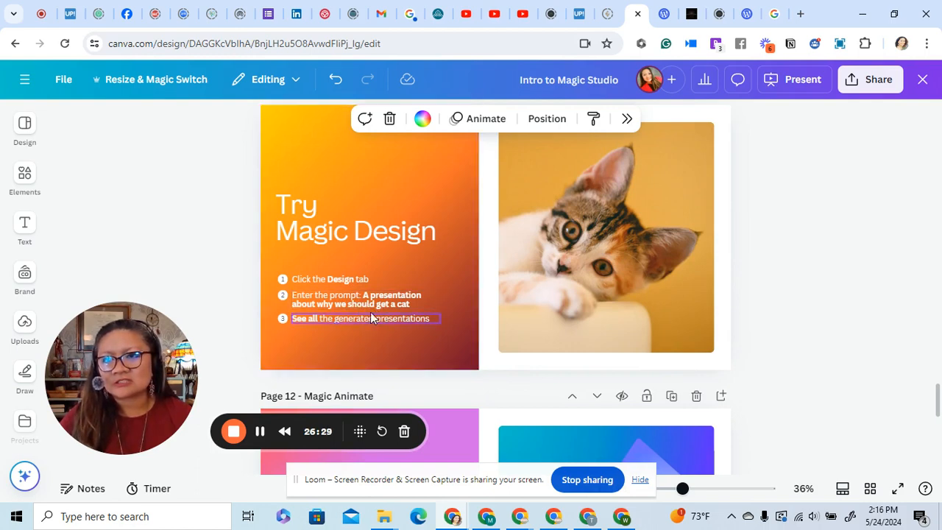
# Step: Search the design templates with the prompt "A presentation about why we should get a cat"
pyautogui.click(25, 129)
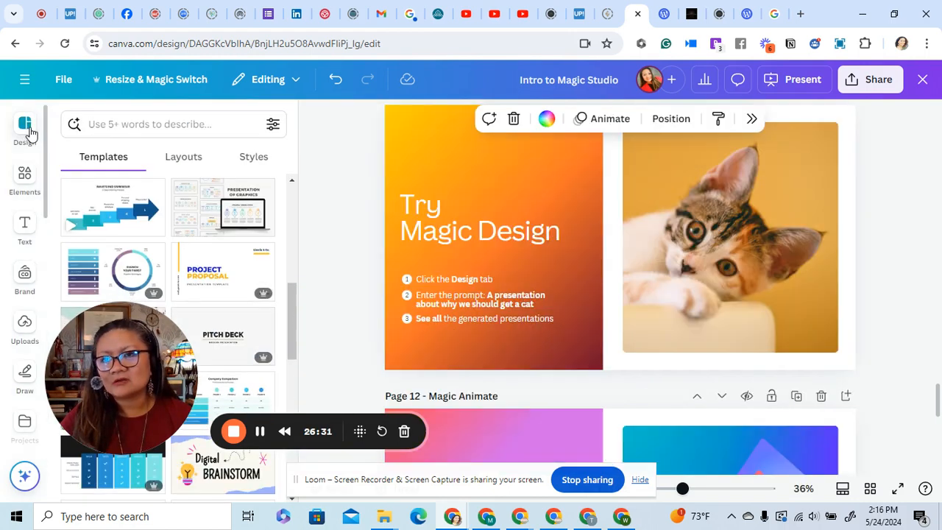
pyautogui.click(130, 125)
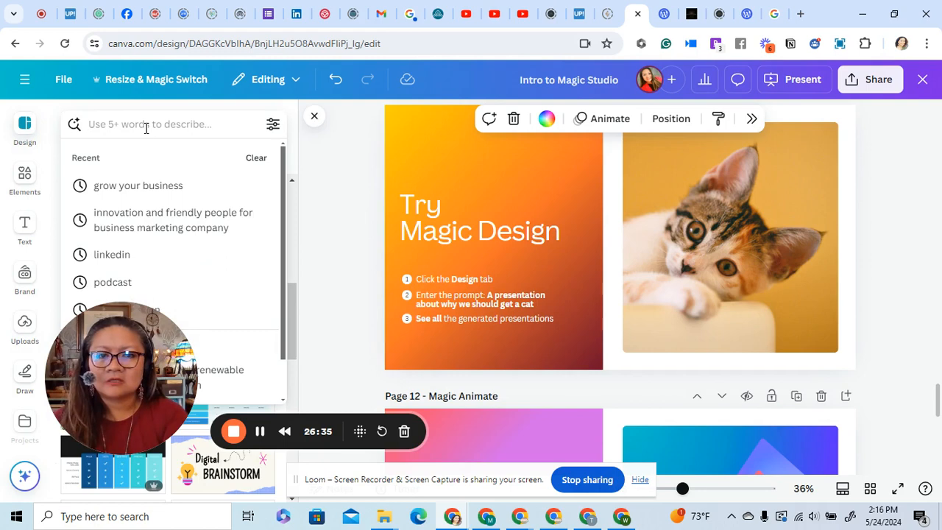
pyautogui.write('A')
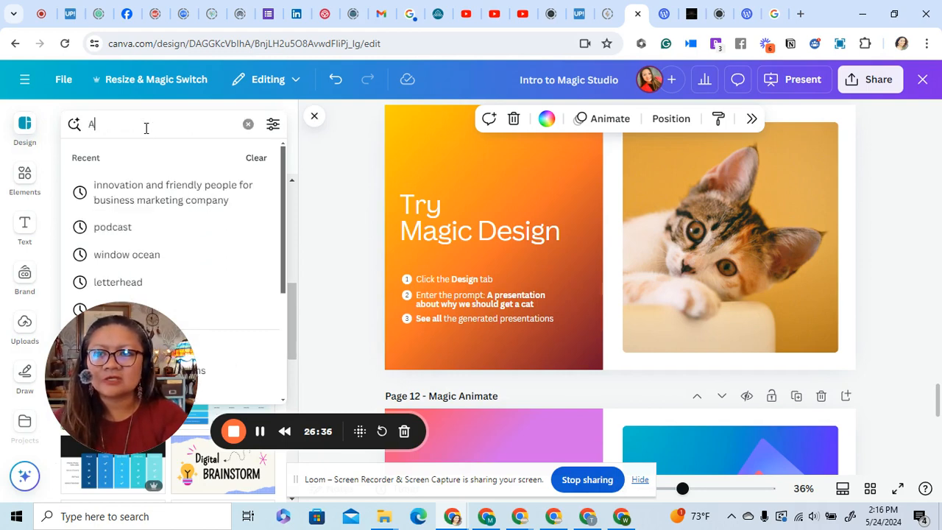
pyautogui.write(' presentation ')
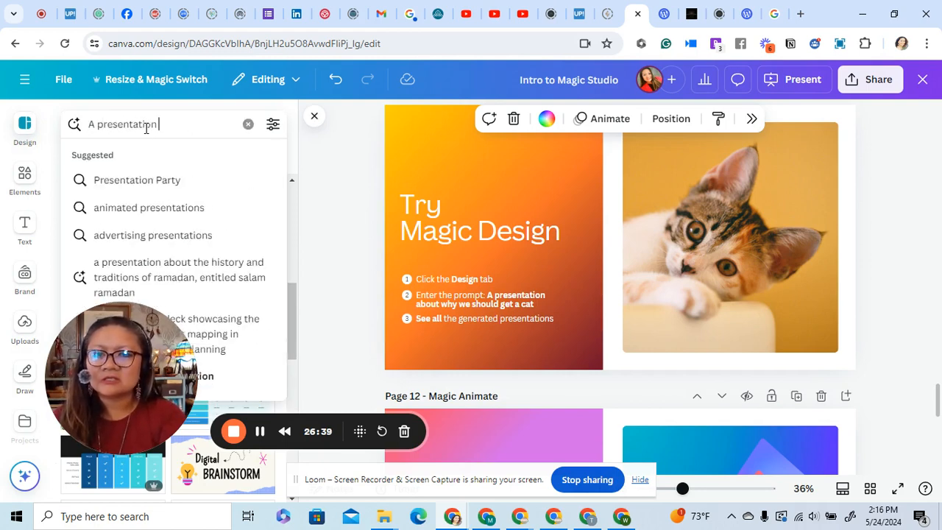
pyautogui.write('about why we sh')
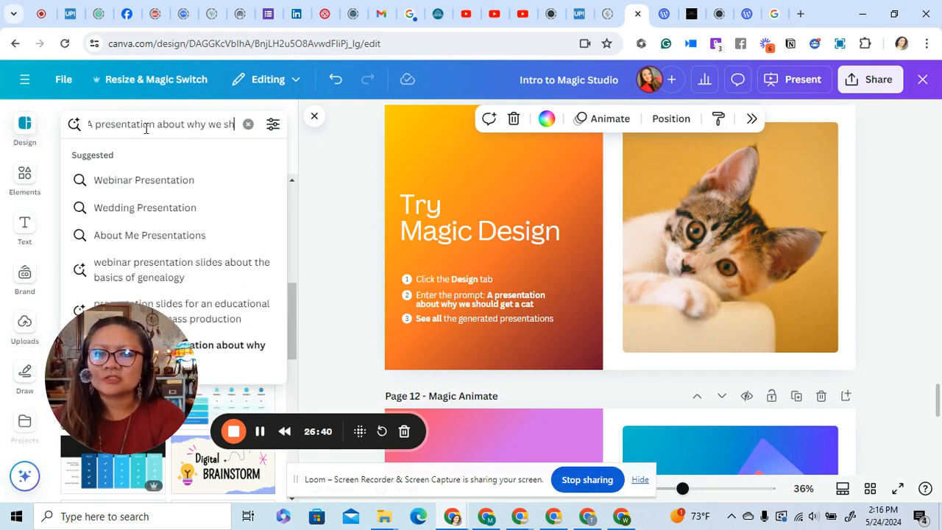
pyautogui.write('ould get a cat')
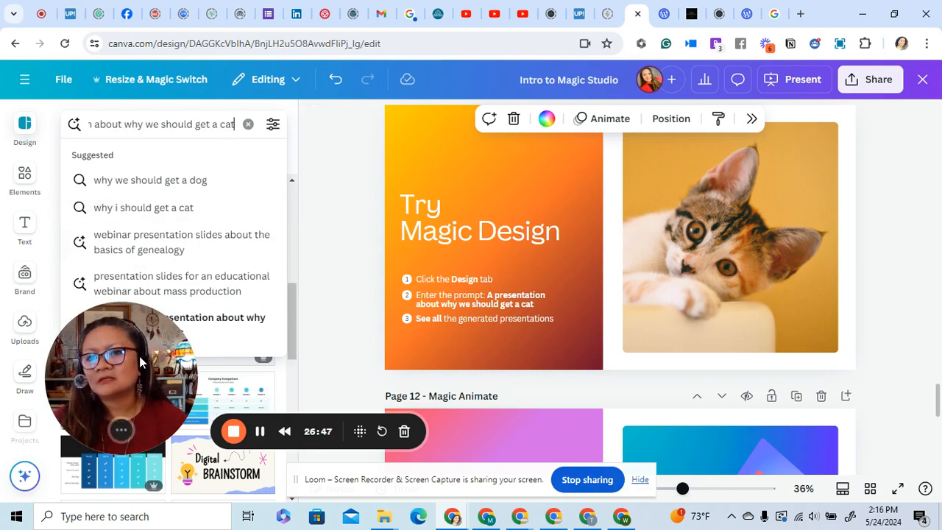
pyautogui.moveTo(143, 362); pyautogui.dragTo(445, 368)
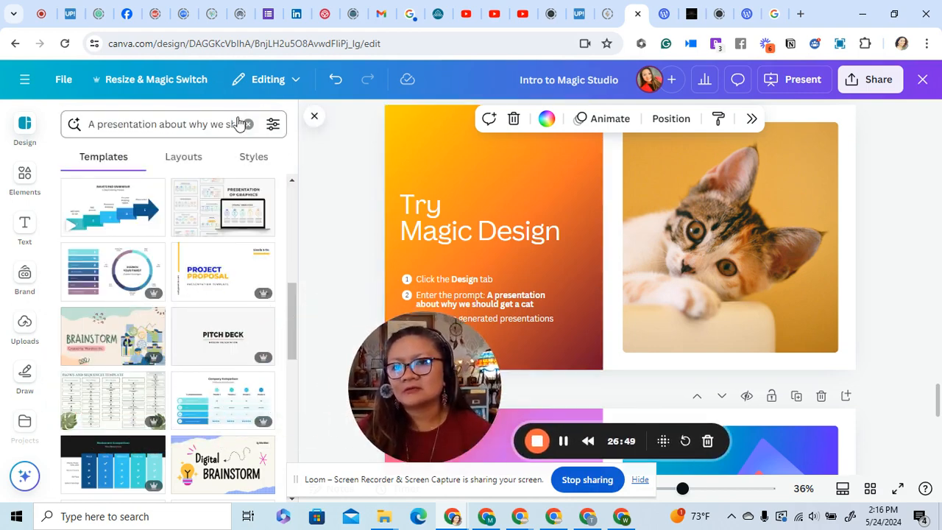
pyautogui.click(237, 122)
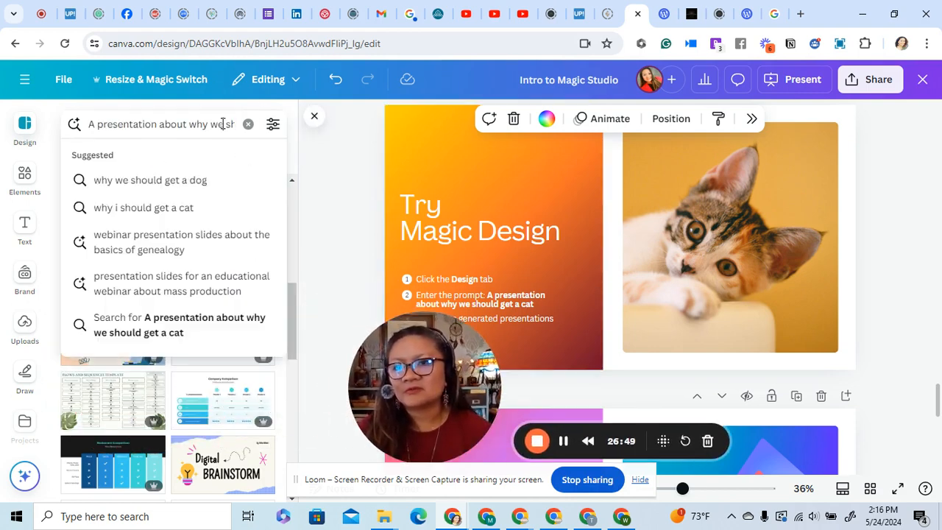
pyautogui.click(175, 333)
pyautogui.moveTo(433, 395); pyautogui.dragTo(395, 415)
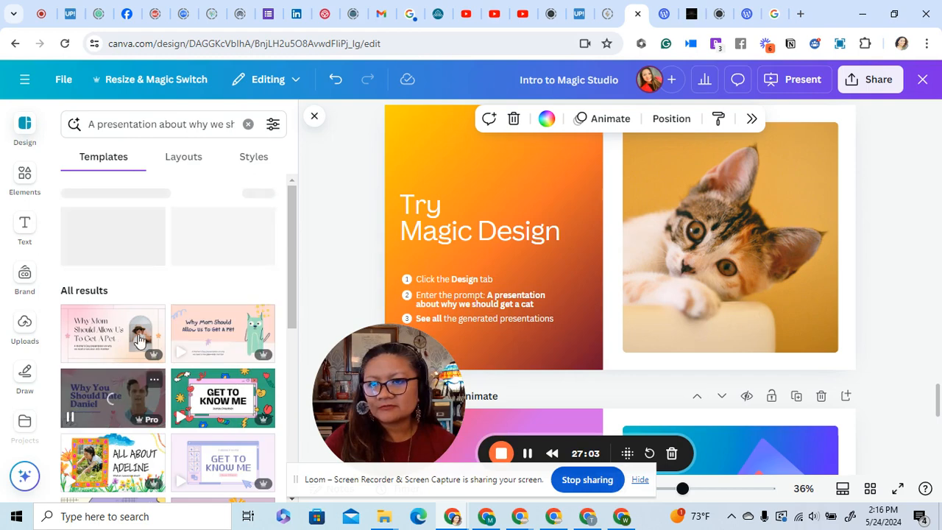
# Step: Look through the template results for the cat prompt, including the Magic Design suggestions
pyautogui.scroll(-3, 210, 376)
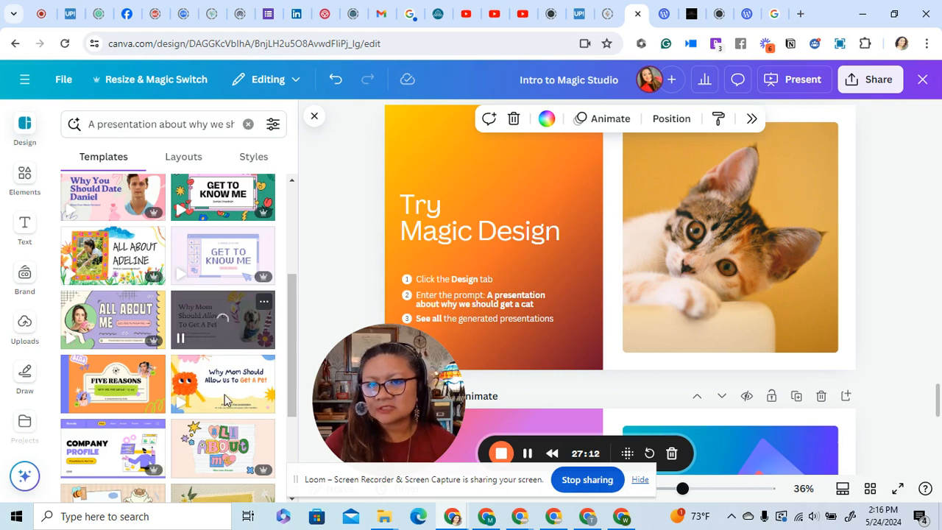
pyautogui.scroll(5, 210, 337)
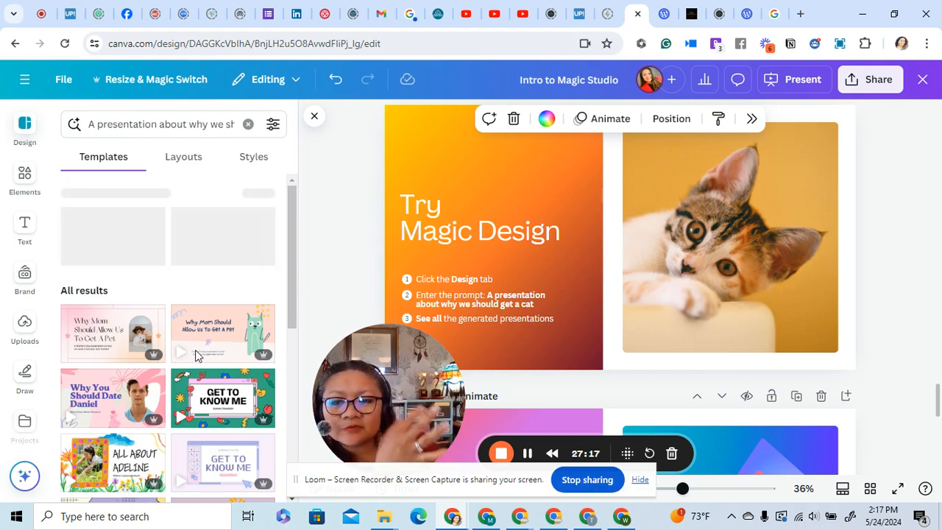
pyautogui.scroll(-10, 221, 430)
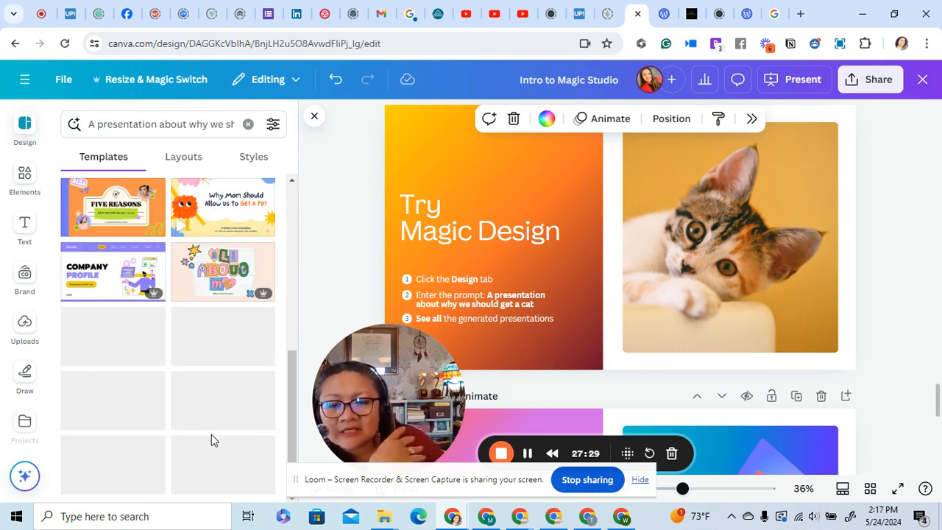
pyautogui.click(213, 298)
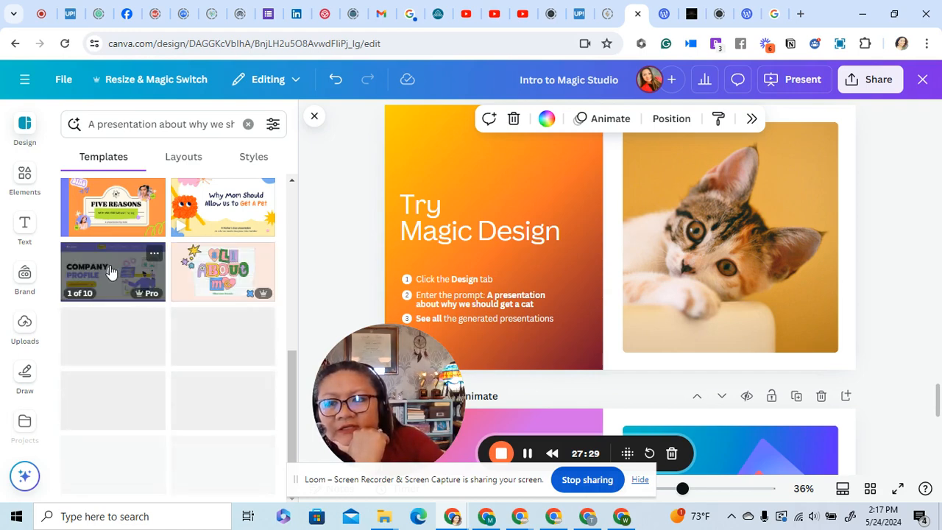
pyautogui.scroll(2, 234, 215)
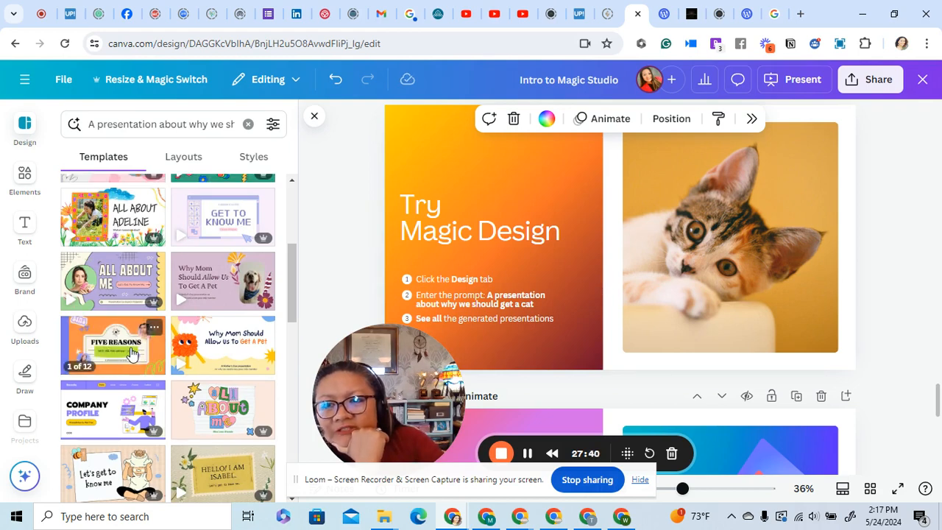
pyautogui.scroll(3, 138, 352)
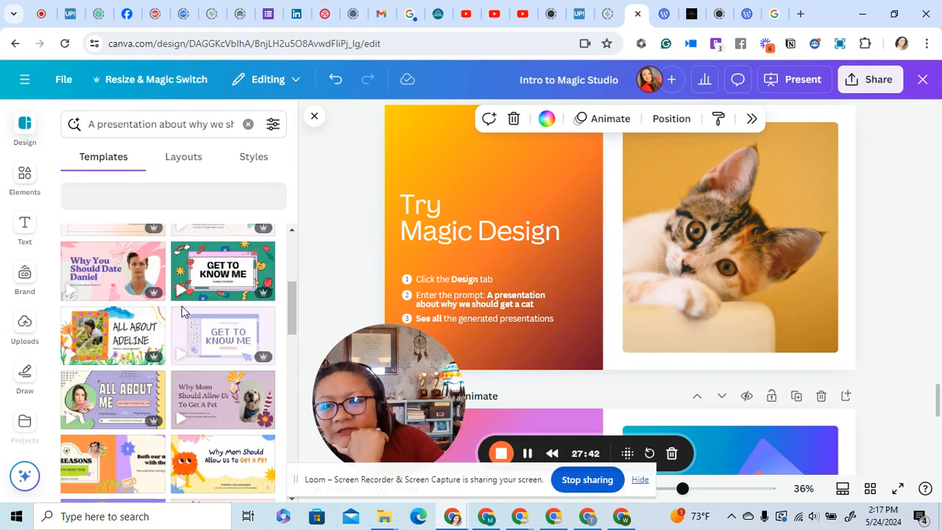
pyautogui.scroll(5, 200, 284)
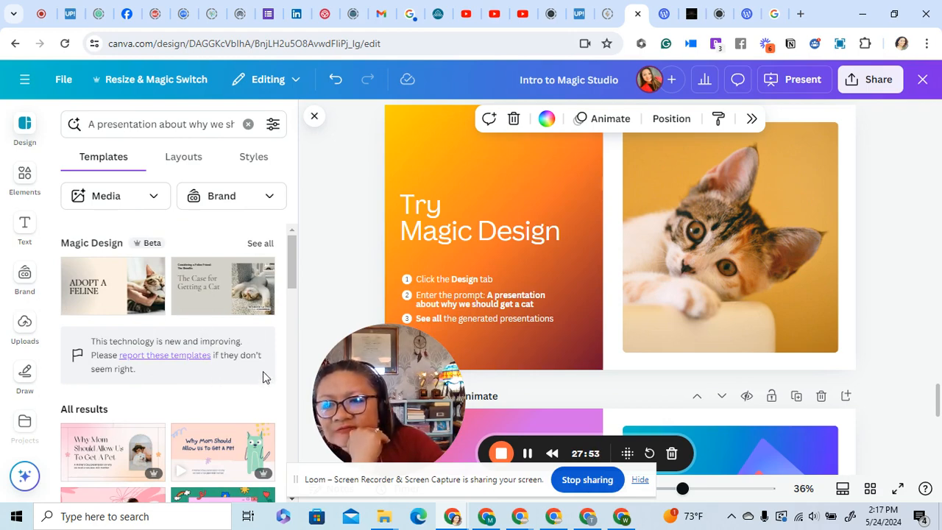
# Step: Open the generated "The Case for Getting a Cat" template and add its "Why You Need a Cat" slide as a new page
pyautogui.click(233, 292)
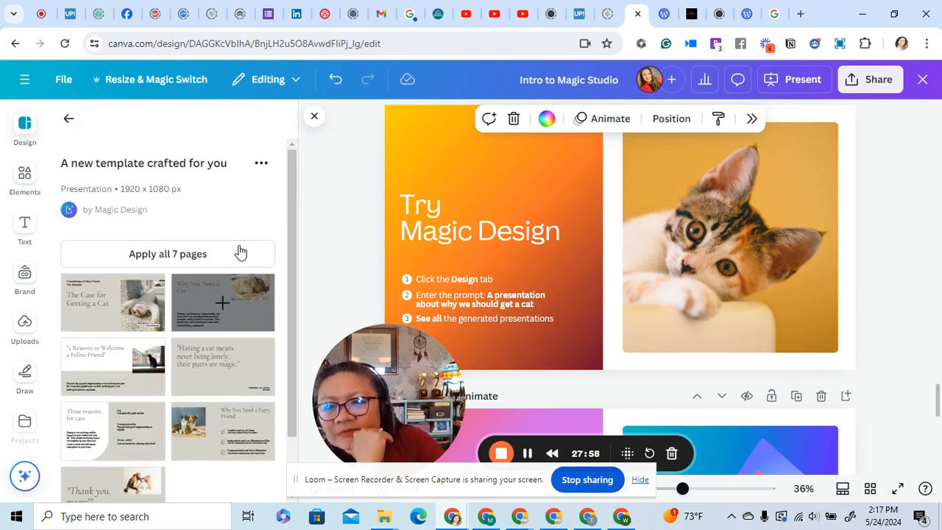
pyautogui.scroll(-1, 285, 318)
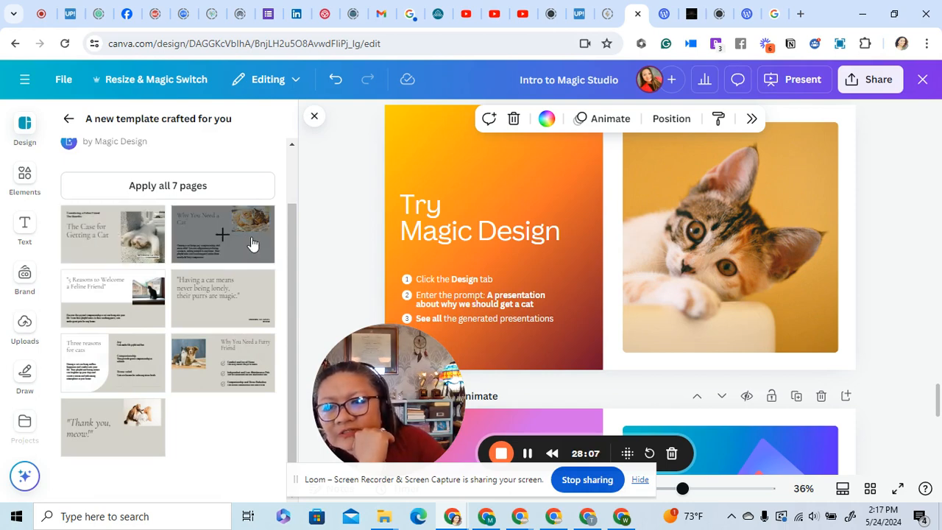
pyautogui.click(226, 244)
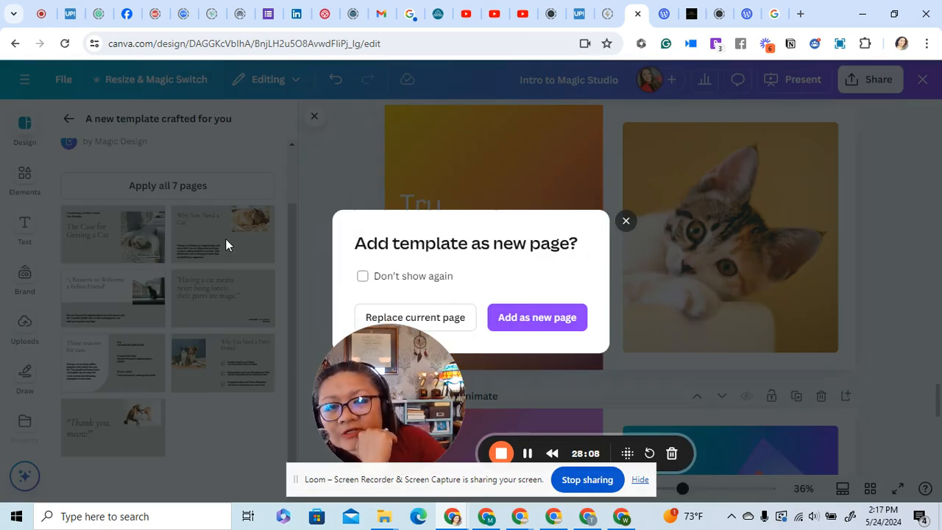
pyautogui.click(514, 328)
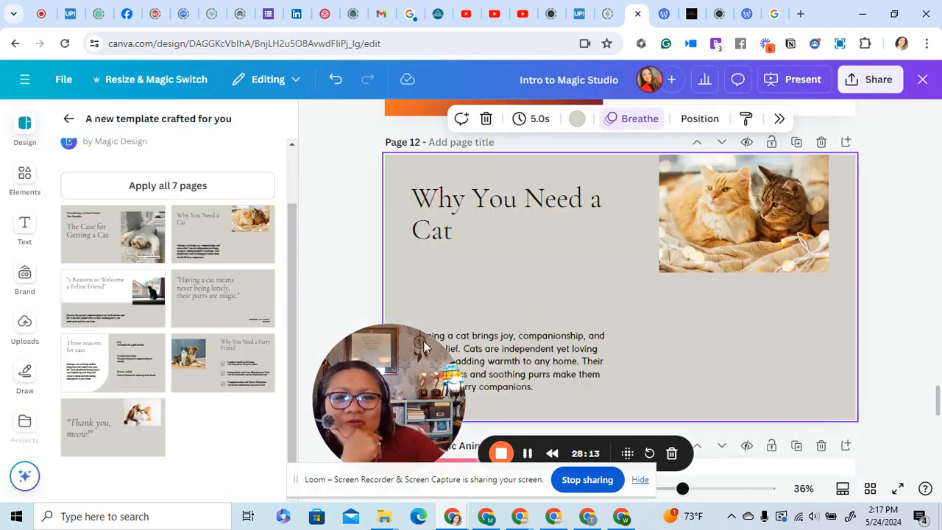
pyautogui.moveTo(424, 346); pyautogui.dragTo(749, 367)
pyautogui.click(460, 372)
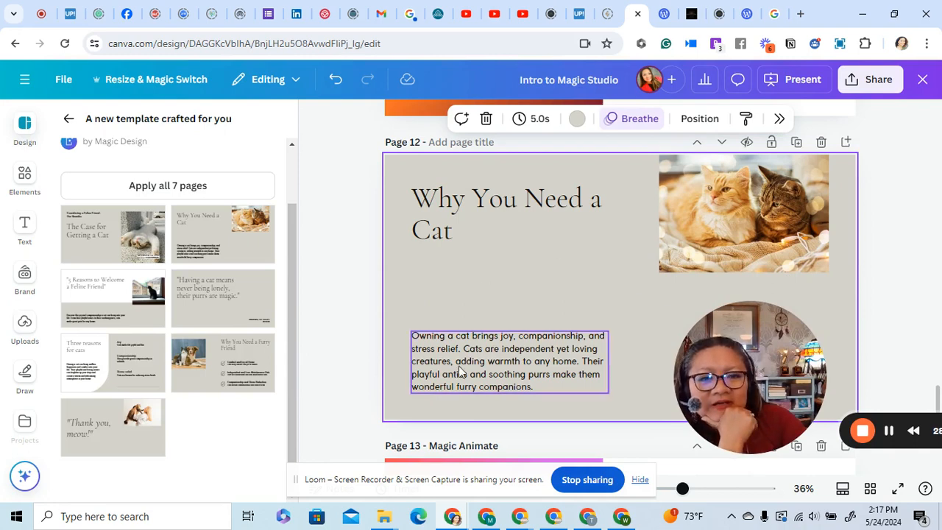
pyautogui.click(414, 317)
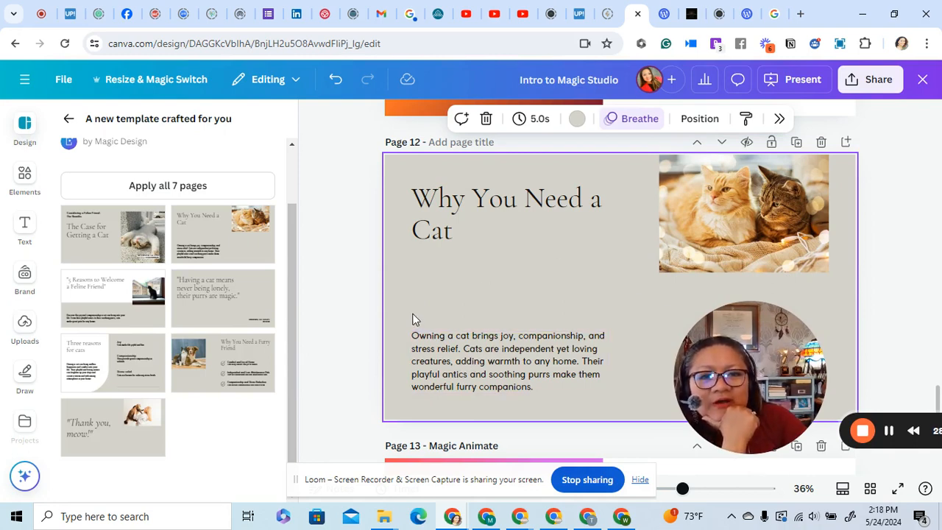
# Step: Try the cat quote and "Why You Need a Cat" slides on page 12, ending with the "Why You Need a Furry Friend" slide
pyautogui.click(239, 305)
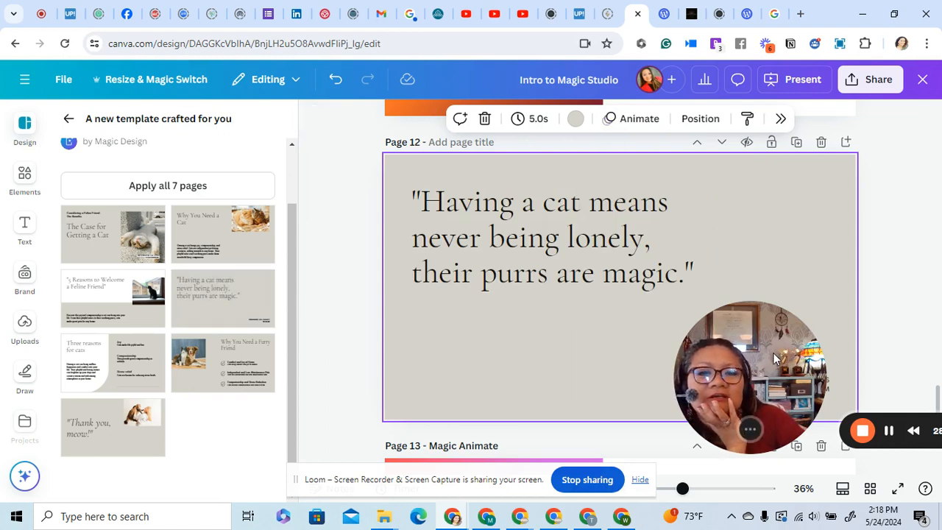
pyautogui.moveTo(774, 358); pyautogui.dragTo(880, 328)
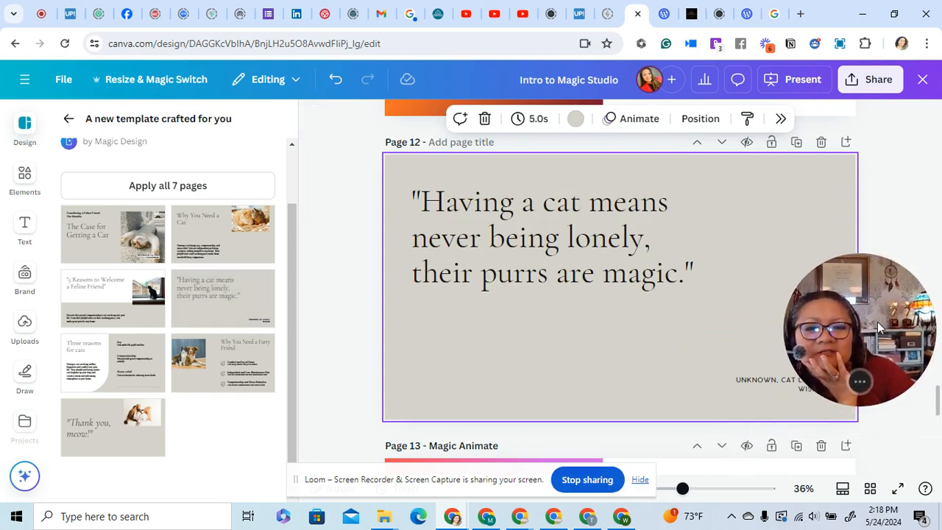
pyautogui.click(211, 237)
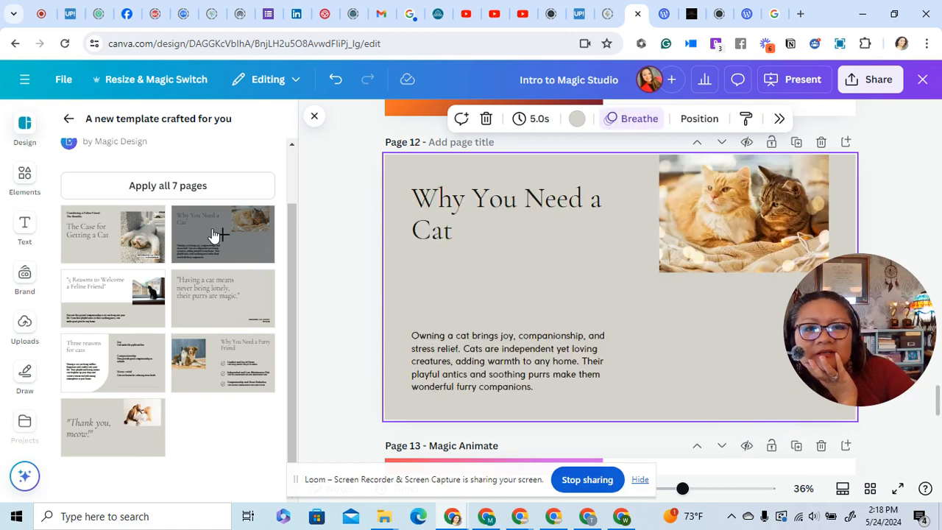
pyautogui.click(204, 285)
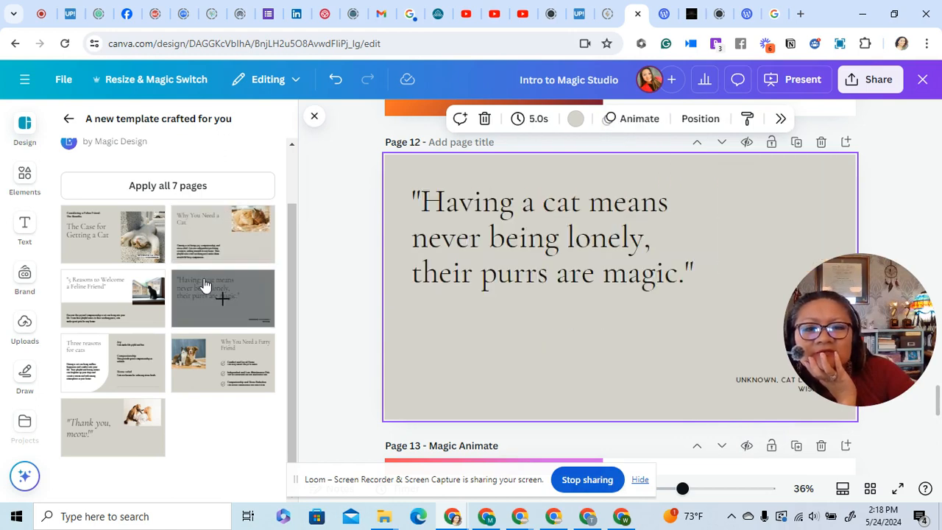
pyautogui.click(214, 379)
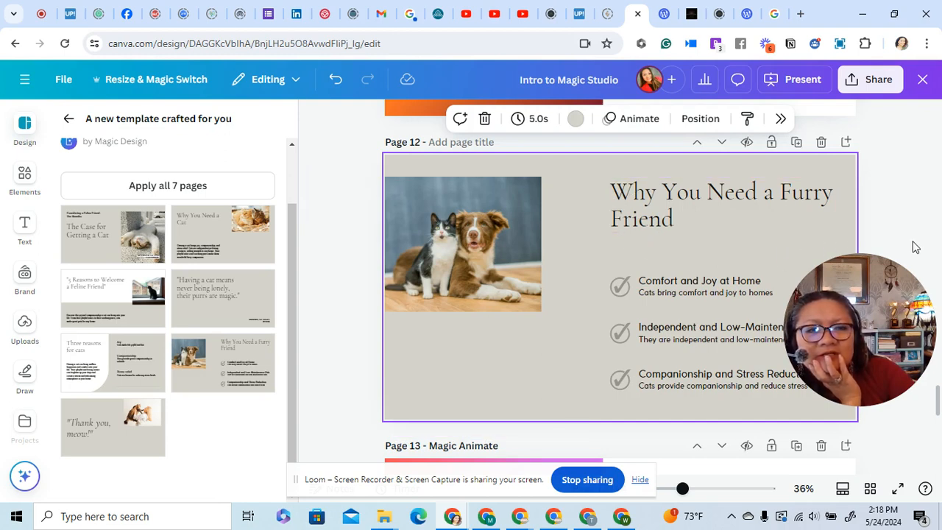
pyautogui.moveTo(876, 323); pyautogui.dragTo(824, 344)
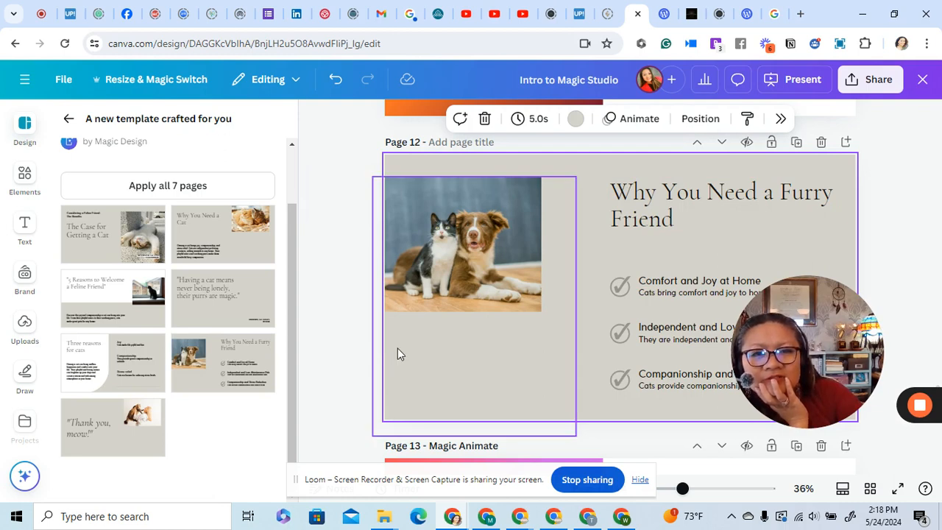
# Step: Add a slide from the generated cat template as new page 13, ending with the "5 Reasons to Welcome a Feline Friend" slide
pyautogui.moveTo(807, 337); pyautogui.dragTo(365, 340)
pyautogui.click(355, 236)
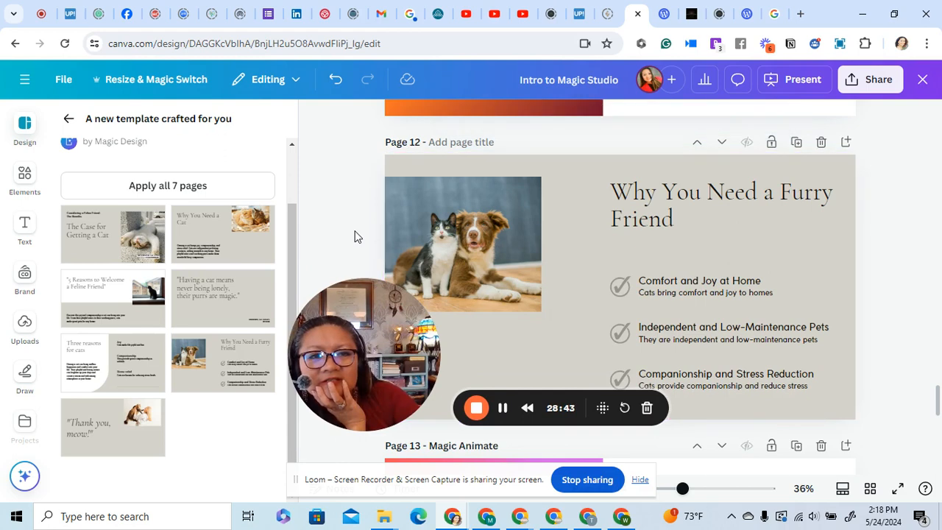
pyautogui.click(110, 412)
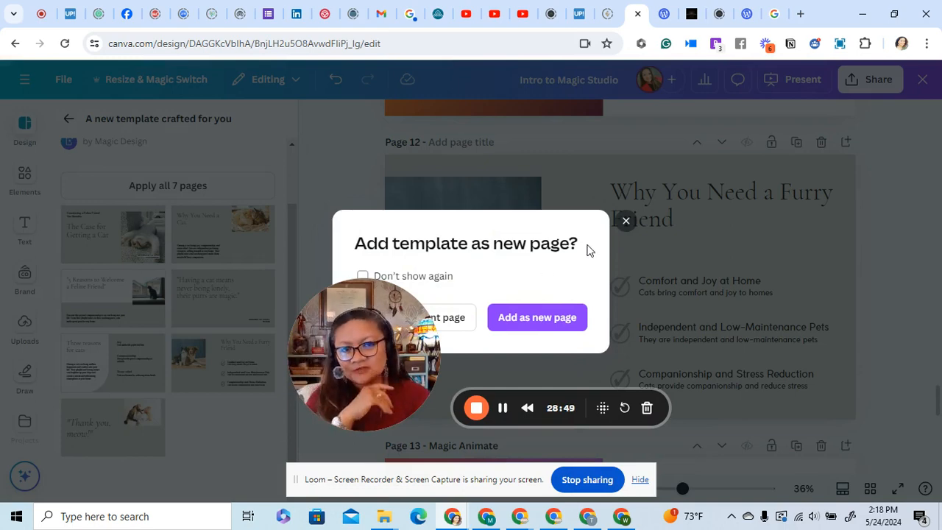
pyautogui.click(516, 322)
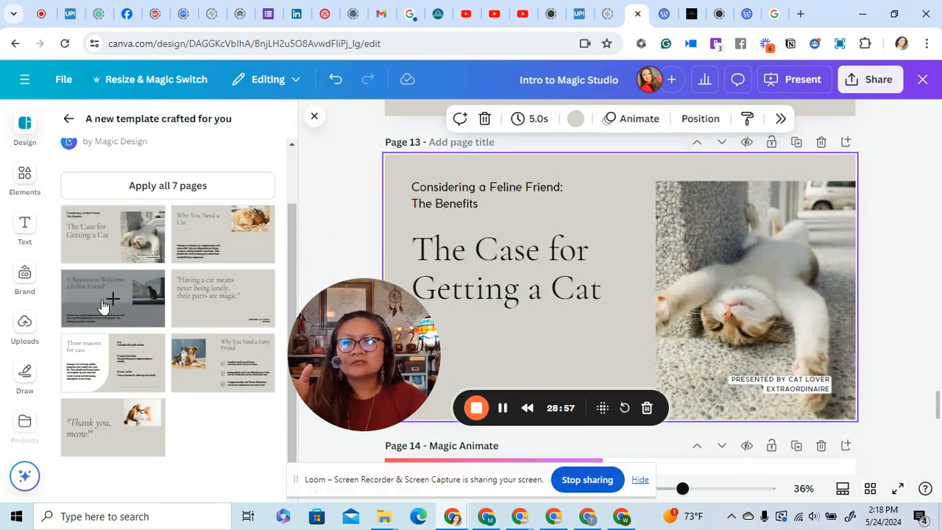
pyautogui.click(129, 289)
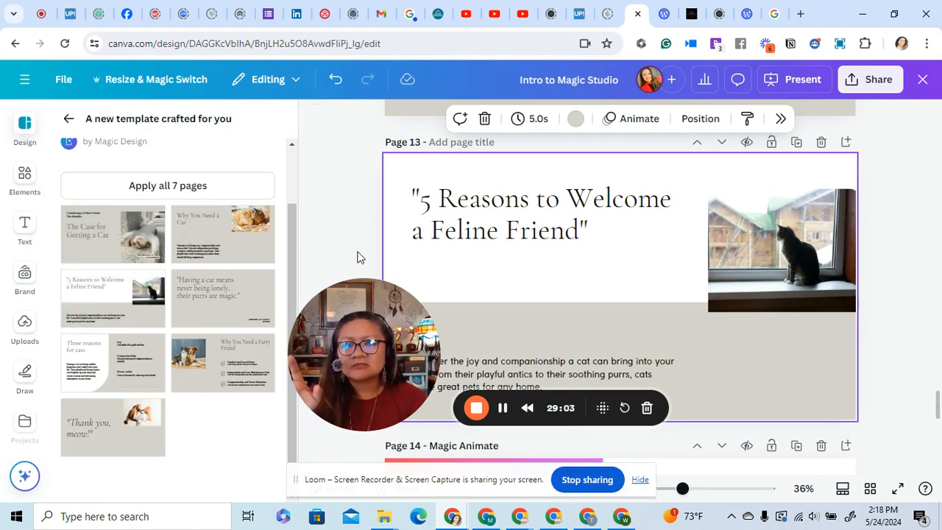
pyautogui.click(340, 211)
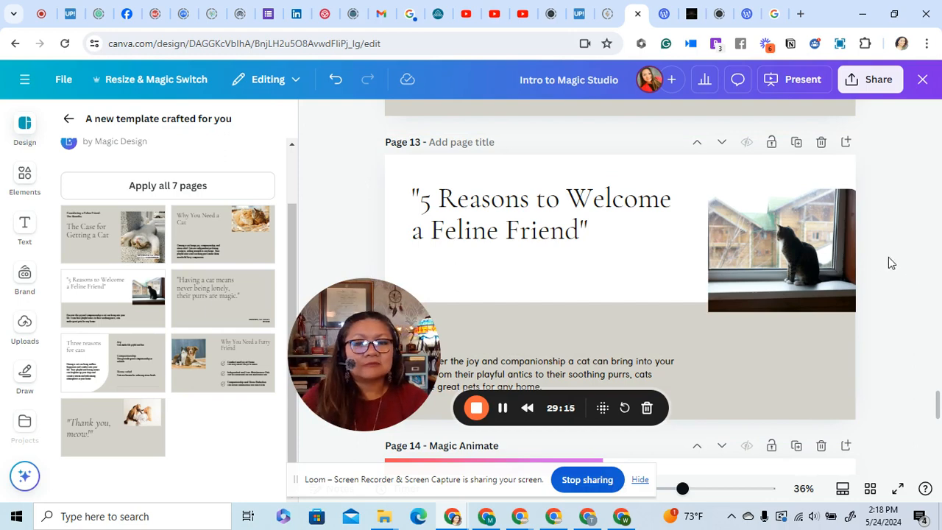
# Step: Close the template suggestions and run Magic Animate on page 14, the "Try Magic Animate" page
pyautogui.scroll(-5, 890, 262)
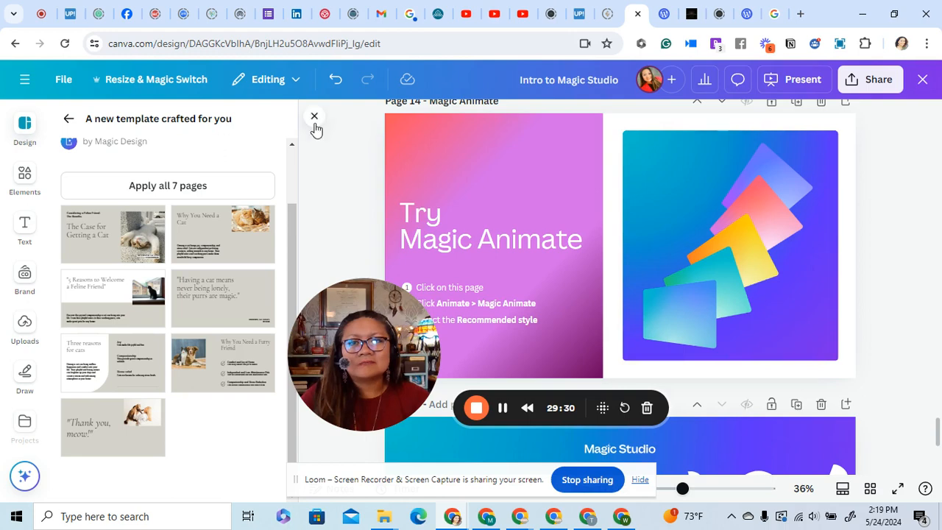
pyautogui.click(314, 117)
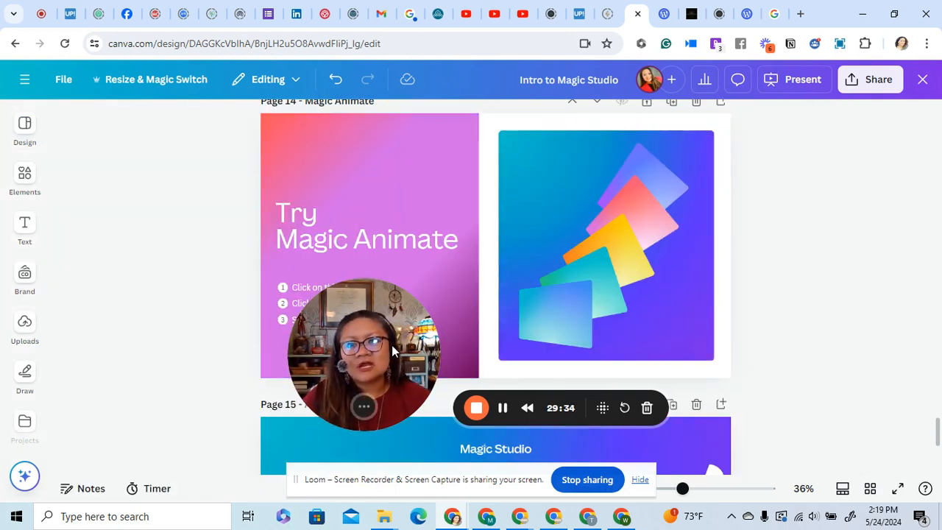
pyautogui.moveTo(364, 406); pyautogui.dragTo(421, 409)
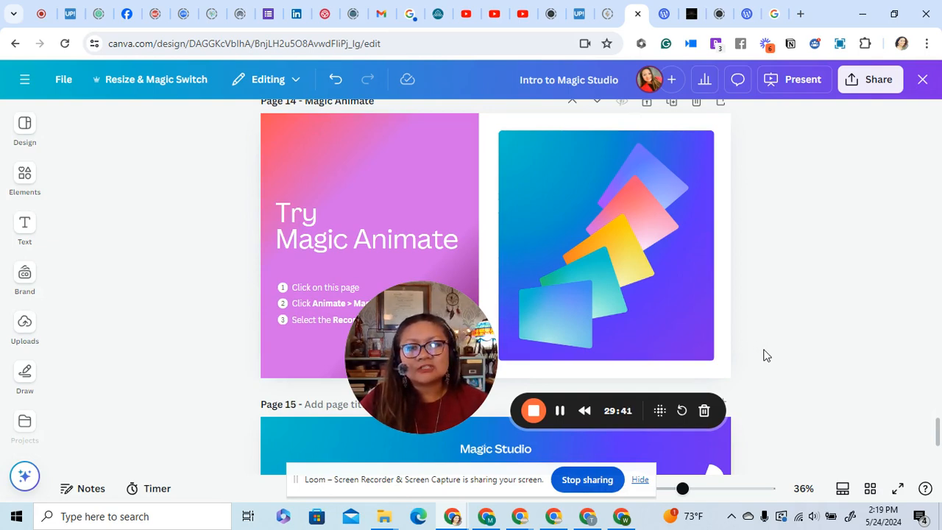
pyautogui.moveTo(447, 345)
pyautogui.mouseDown()
pyautogui.moveTo(478, 348)
pyautogui.moveTo(461, 363)
pyautogui.moveTo(550, 356)
pyautogui.moveTo(560, 368)
pyautogui.moveTo(195, 360)
pyautogui.mouseUp()
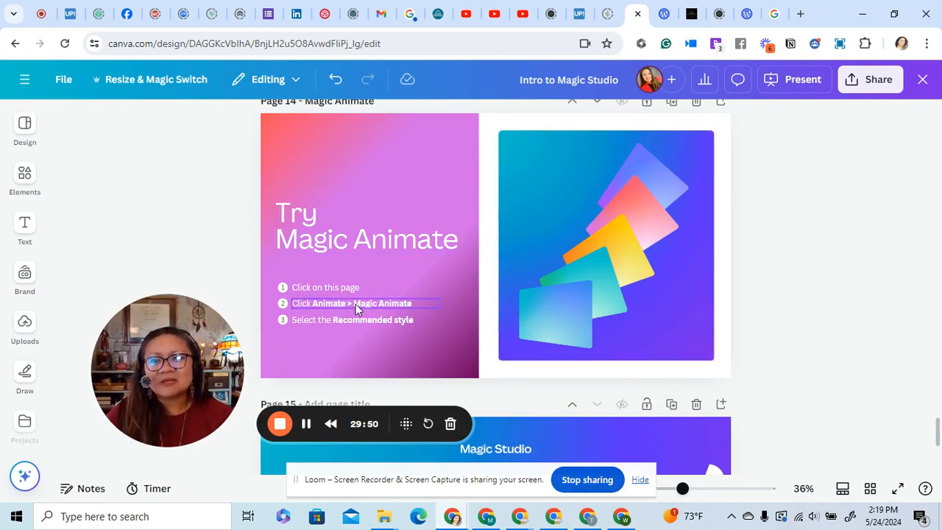
pyautogui.click(483, 243)
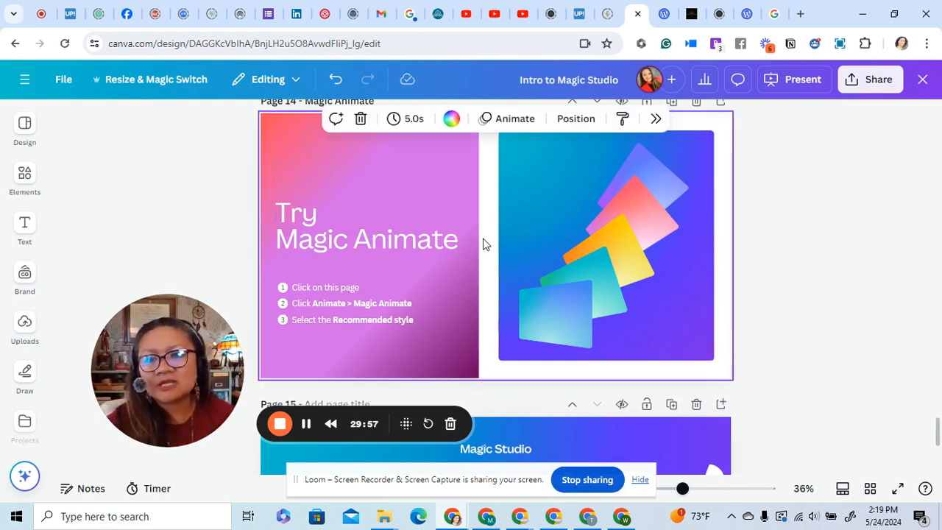
pyautogui.click(515, 121)
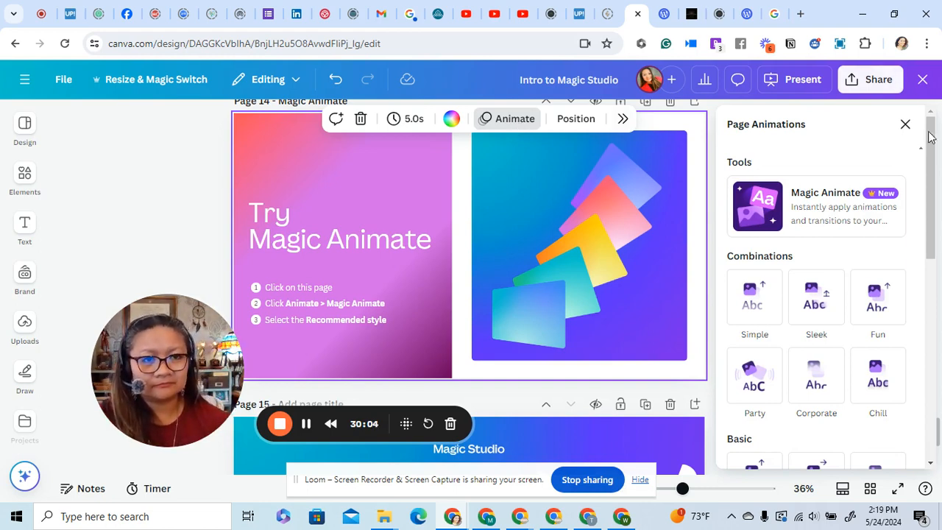
pyautogui.click(829, 215)
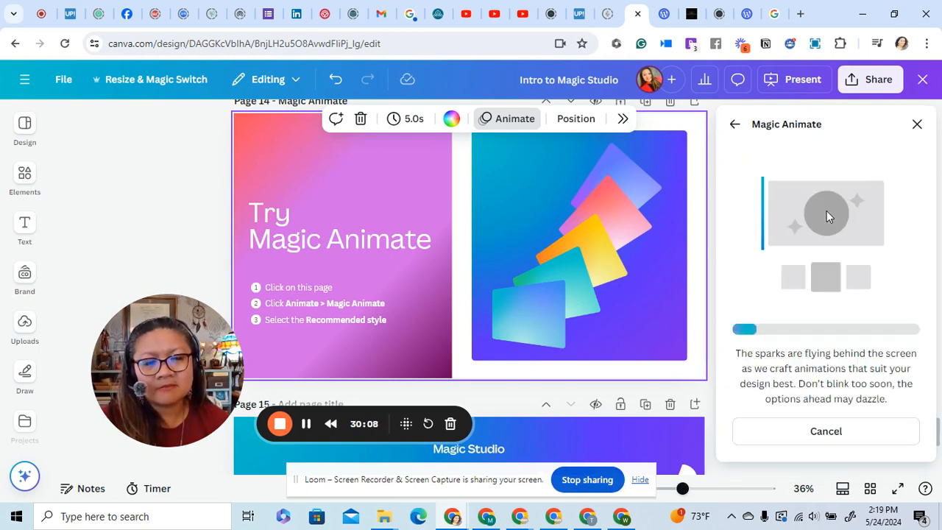
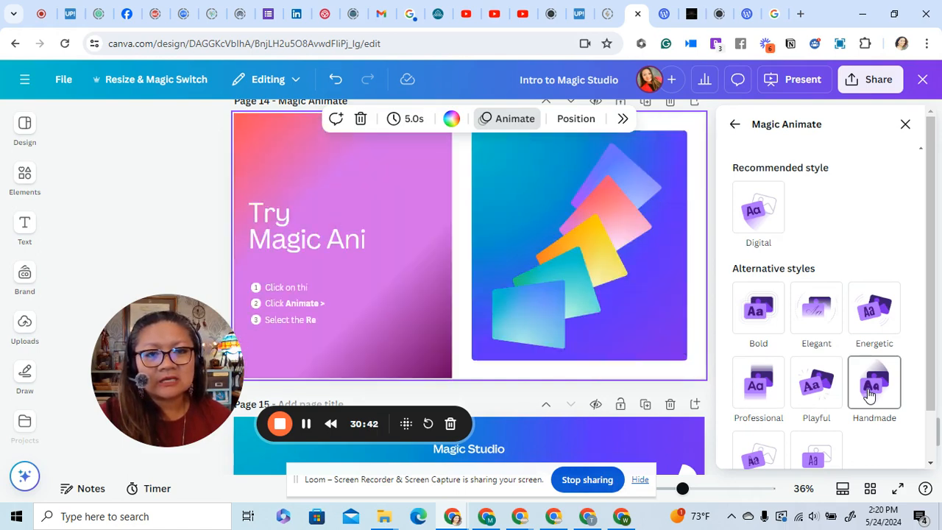
# Step: Look through the Magic Animate styles and apply the recommended Digital style to page 14
pyautogui.scroll(-1, 868, 394)
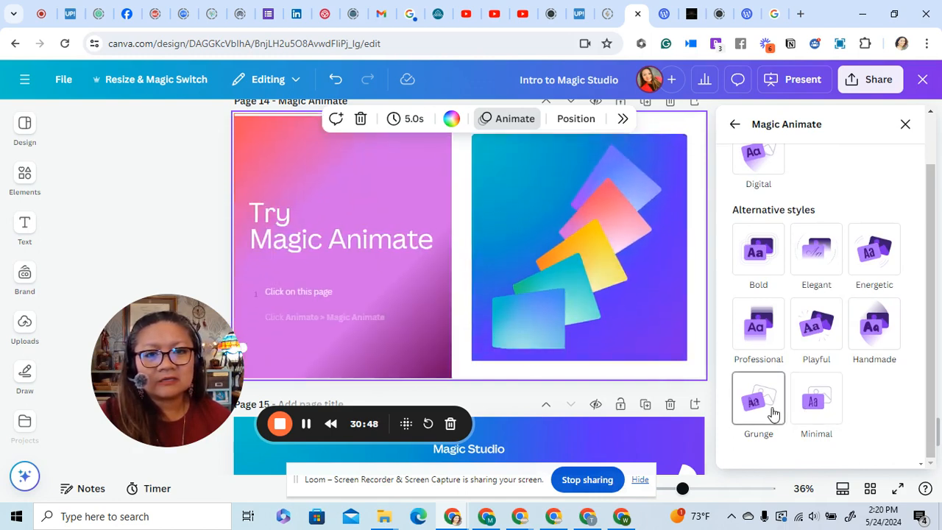
pyautogui.scroll(1, 777, 404)
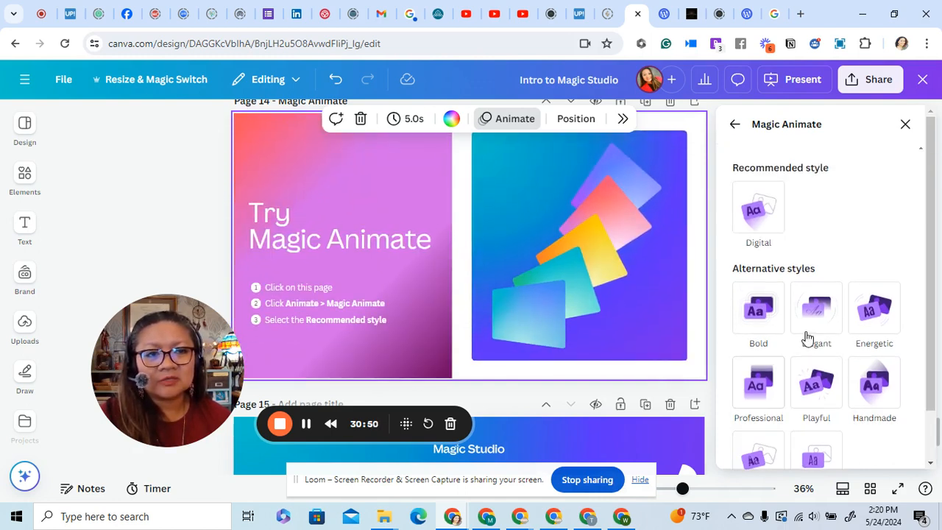
pyautogui.click(769, 213)
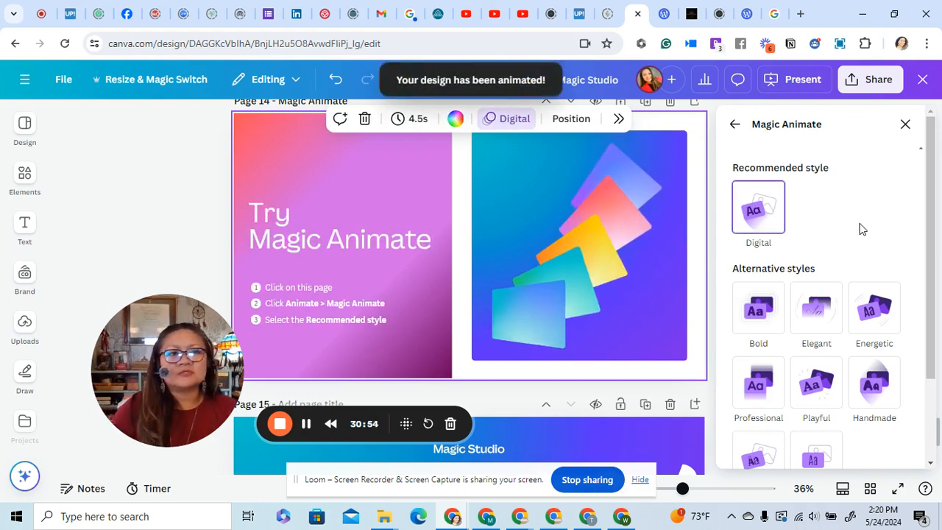
pyautogui.click(905, 124)
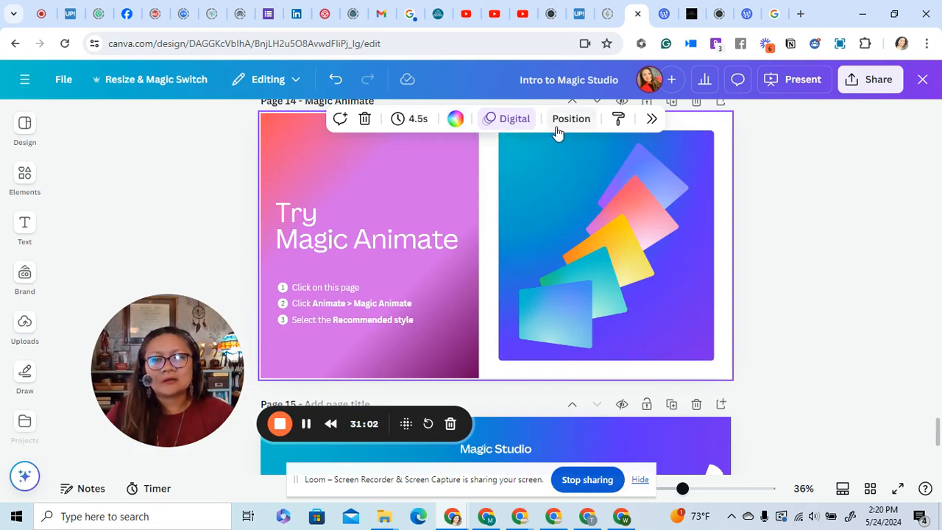
pyautogui.click(782, 211)
pyautogui.scroll(2, 781, 211)
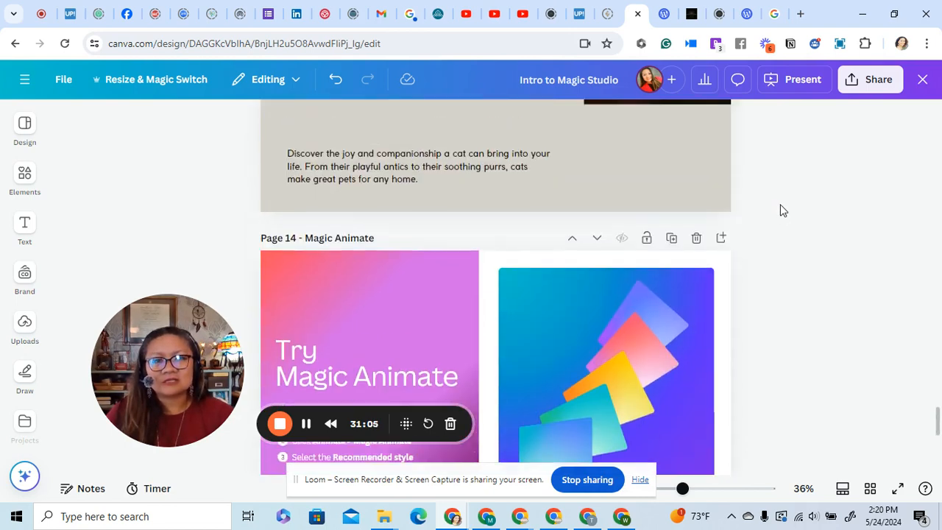
pyautogui.scroll(-2, 781, 211)
pyautogui.scroll(1, 781, 211)
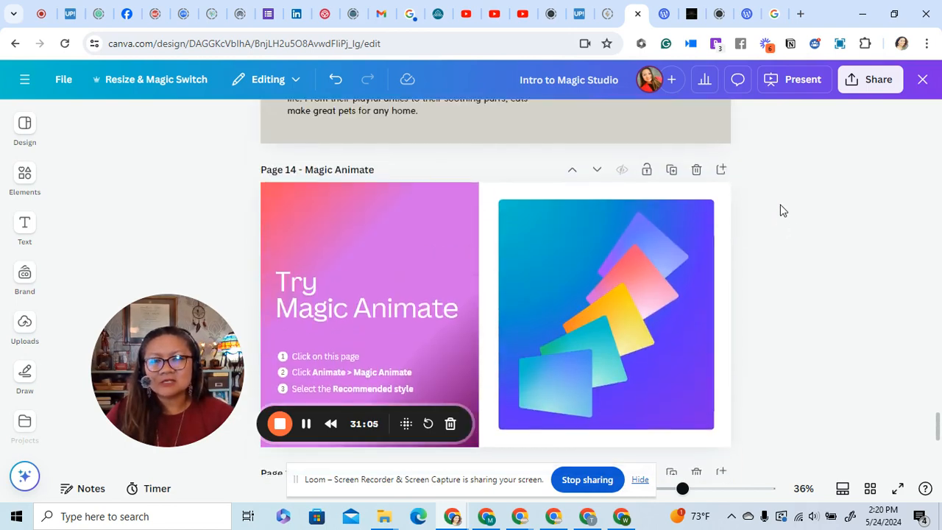
pyautogui.click(494, 221)
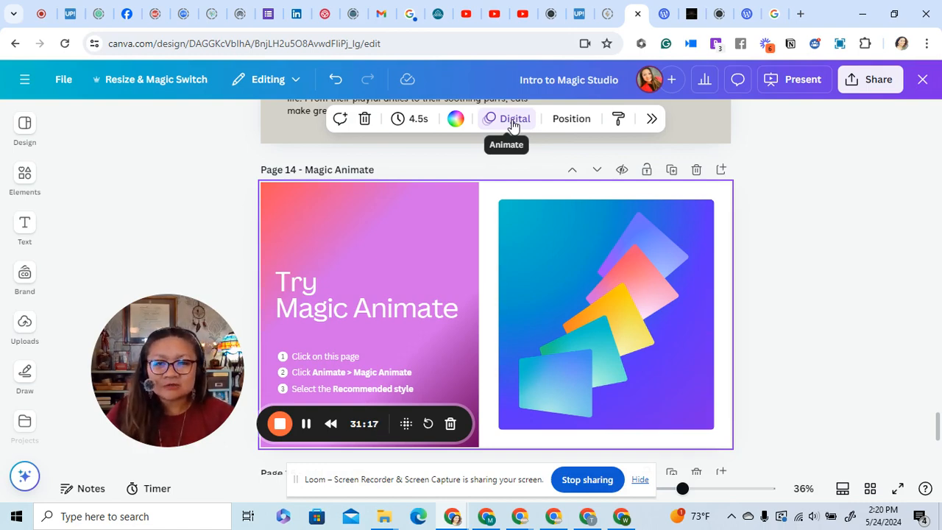
pyautogui.click(781, 214)
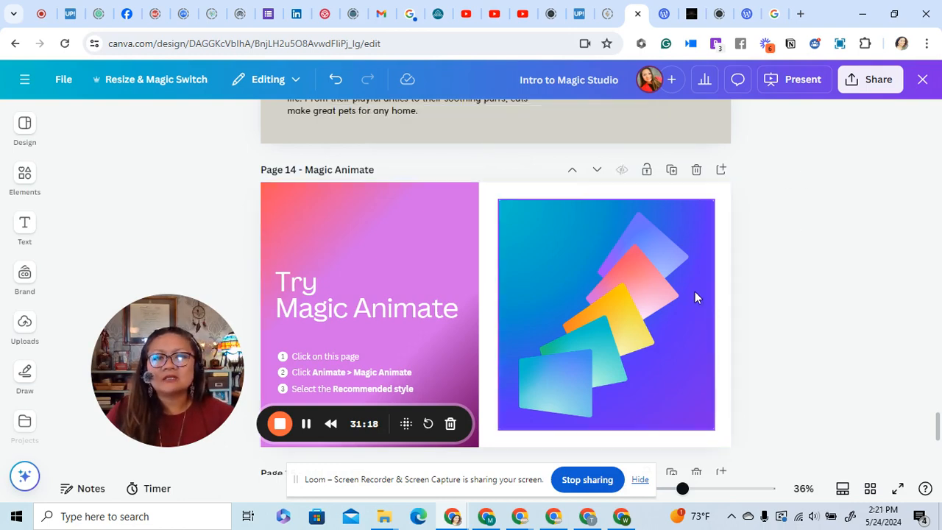
# Step: Change the text animation of page 14's "Try Magic Animate" heading to Succession
pyautogui.click(316, 284)
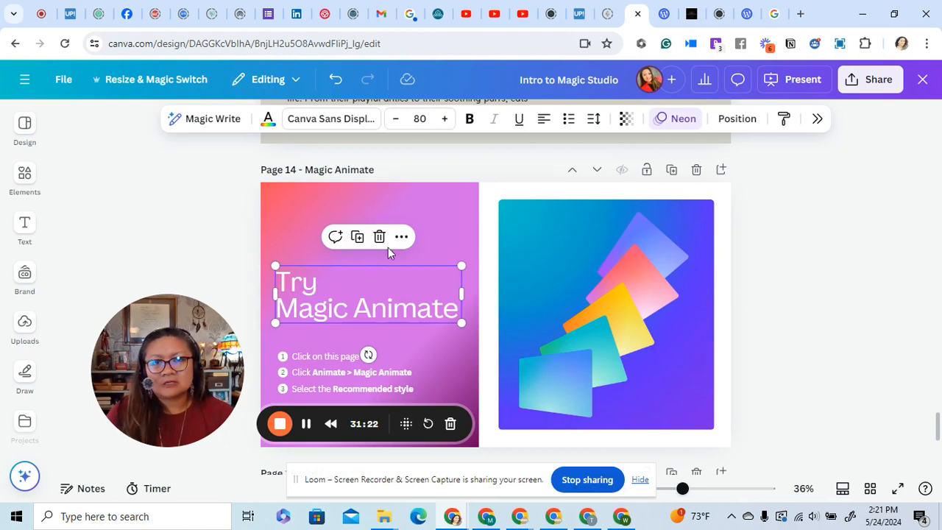
pyautogui.click(823, 123)
pyautogui.scroll(-3, 850, 217)
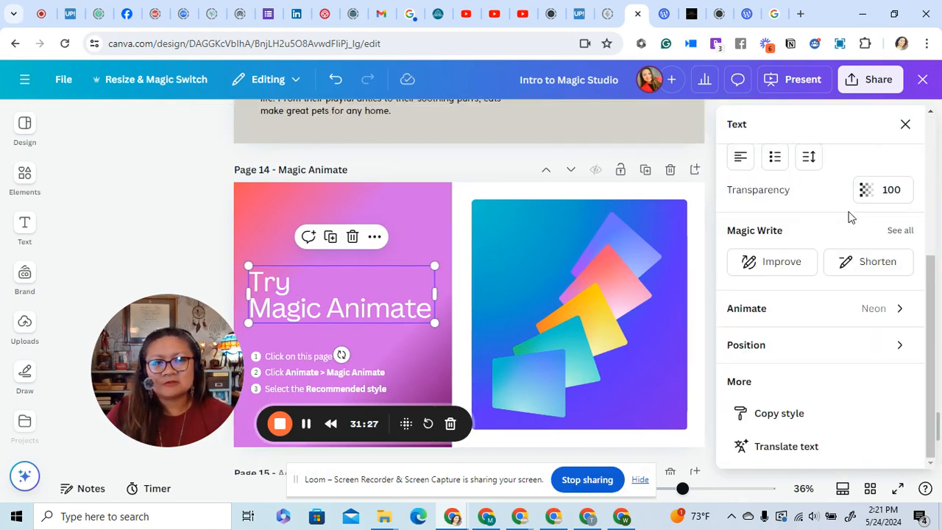
pyautogui.click(849, 327)
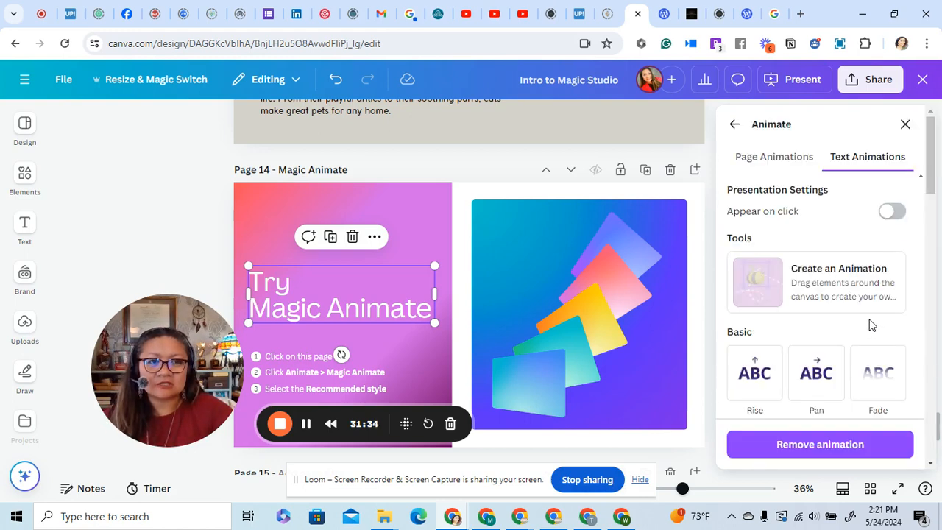
pyautogui.scroll(-5, 871, 324)
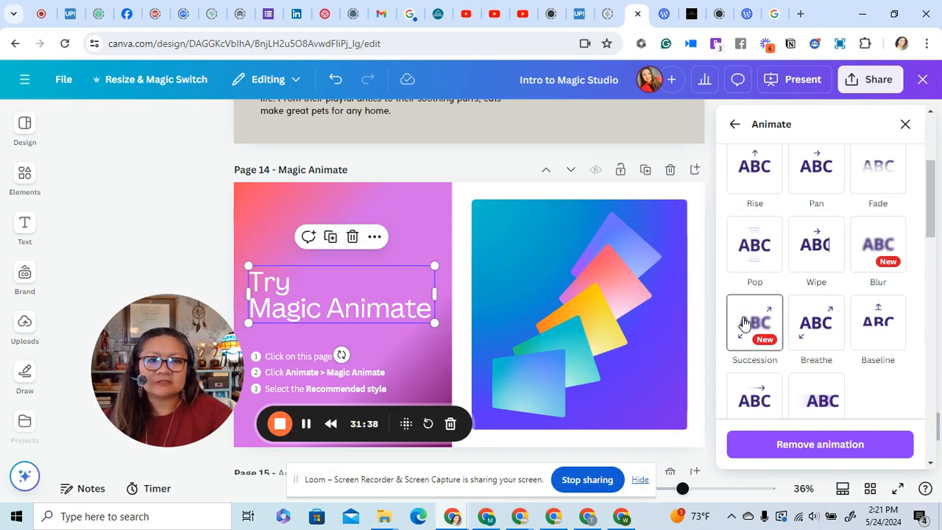
pyautogui.click(765, 324)
pyautogui.scroll(-3, 791, 305)
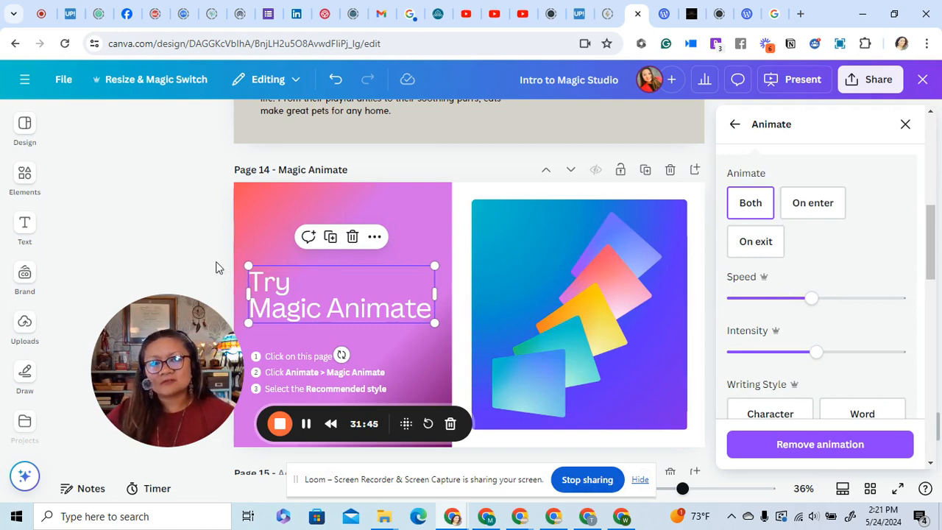
pyautogui.click(906, 124)
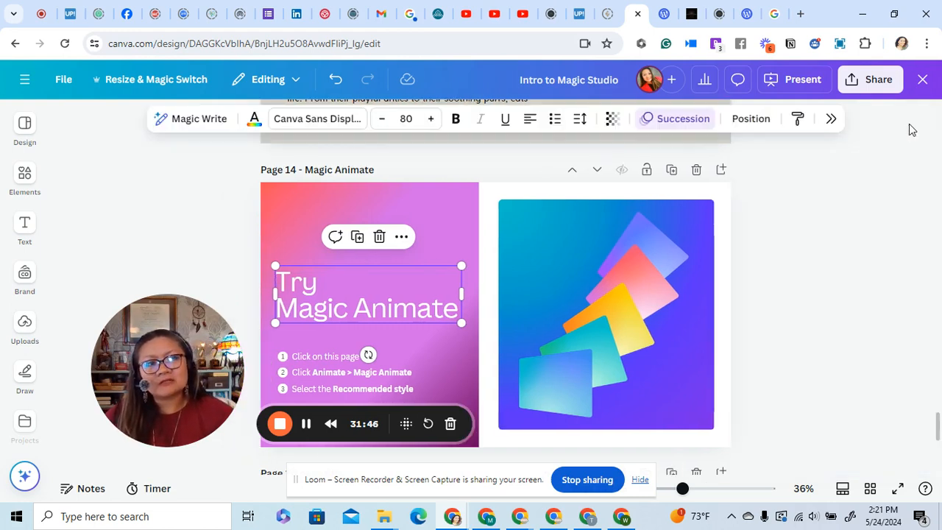
pyautogui.click(820, 220)
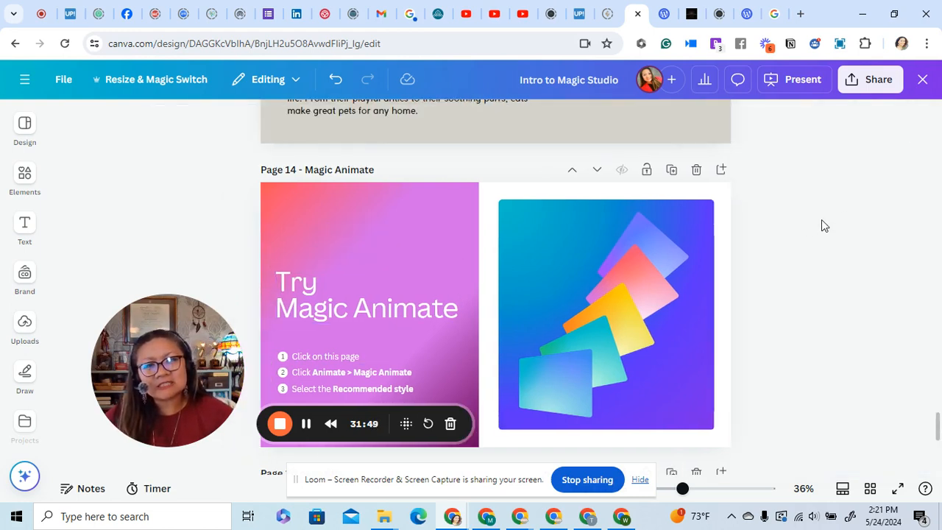
pyautogui.click(485, 197)
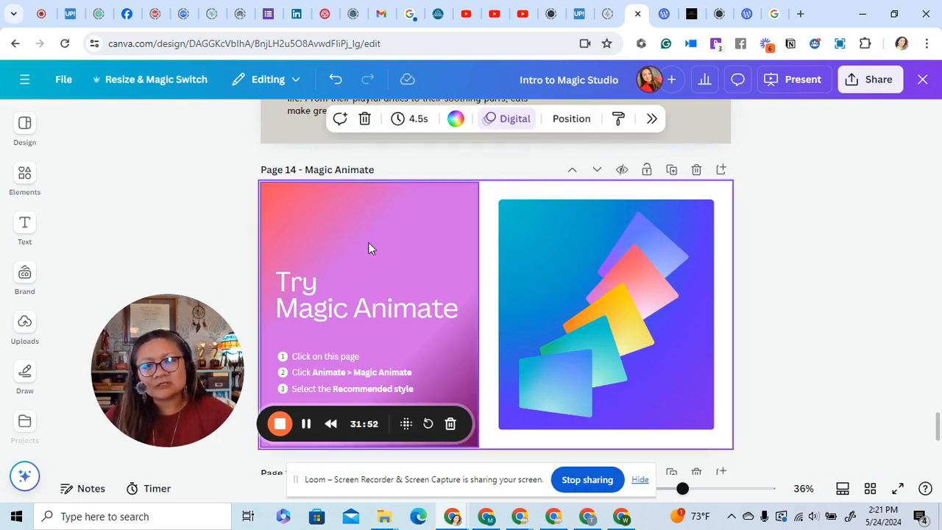
pyautogui.click(325, 294)
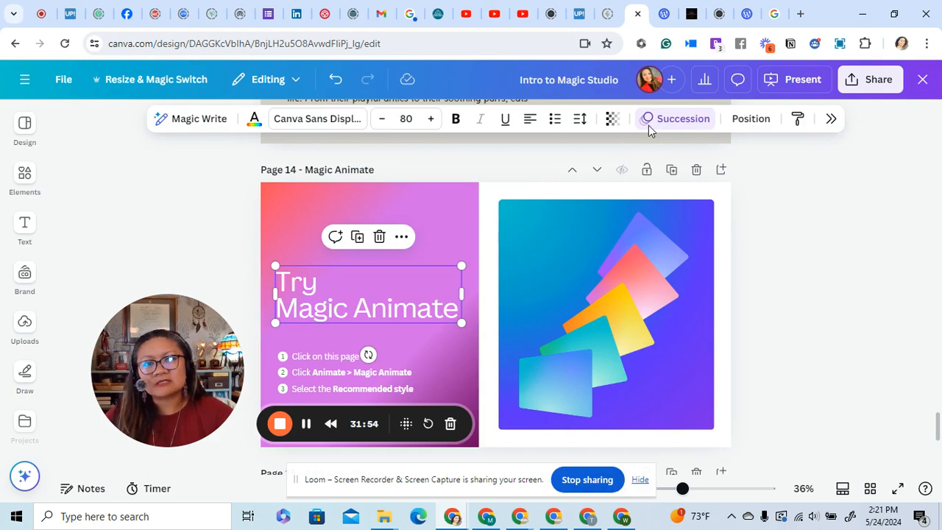
pyautogui.click(828, 212)
# Step: Present the design full screen from page 14 to preview its animation, and advance to the closing "Thank you!" slide
pyautogui.click(735, 196)
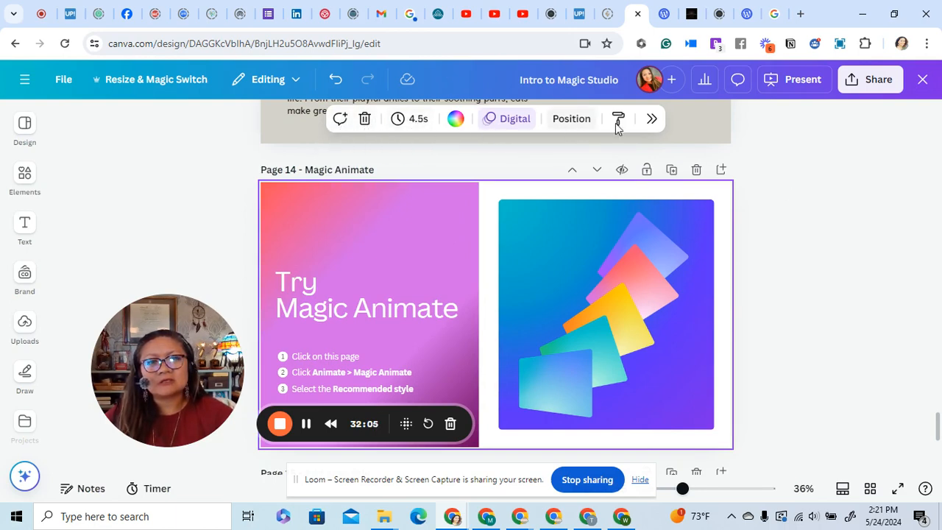
pyautogui.click(779, 87)
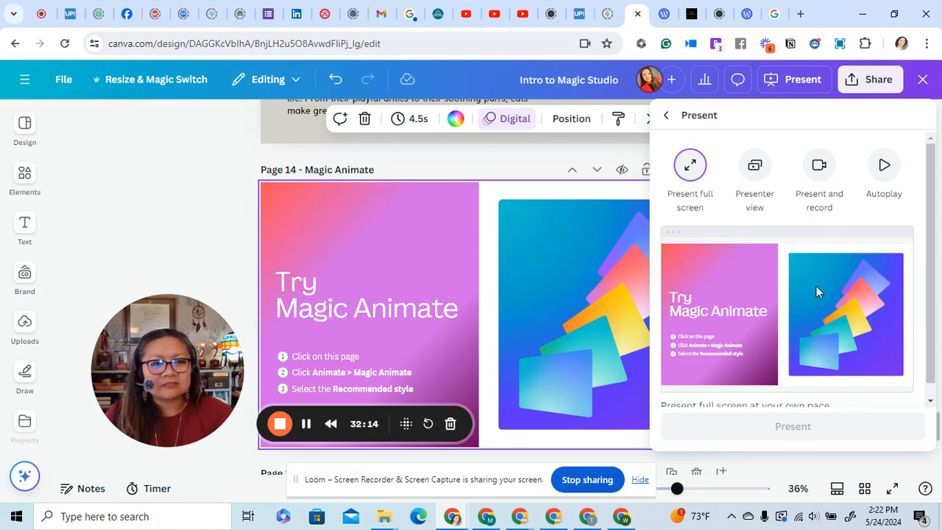
pyautogui.scroll(-1, 817, 286)
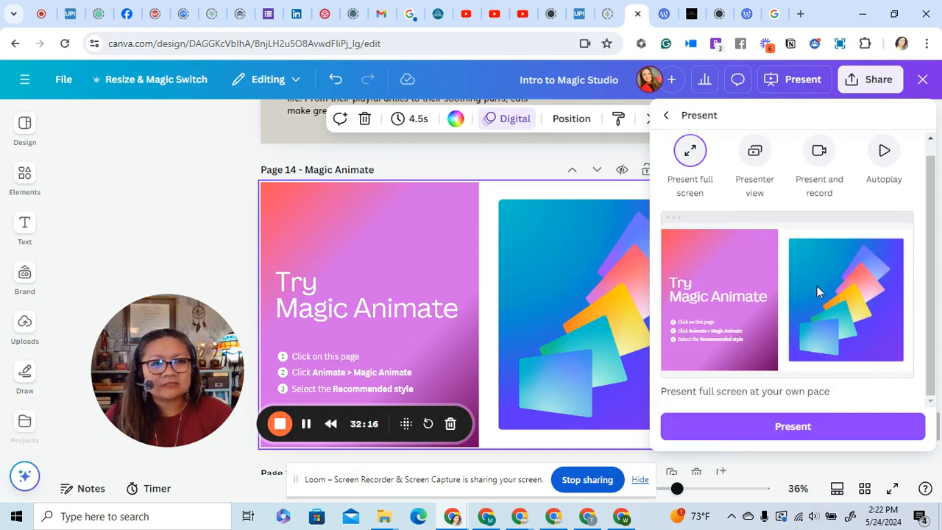
pyautogui.click(818, 429)
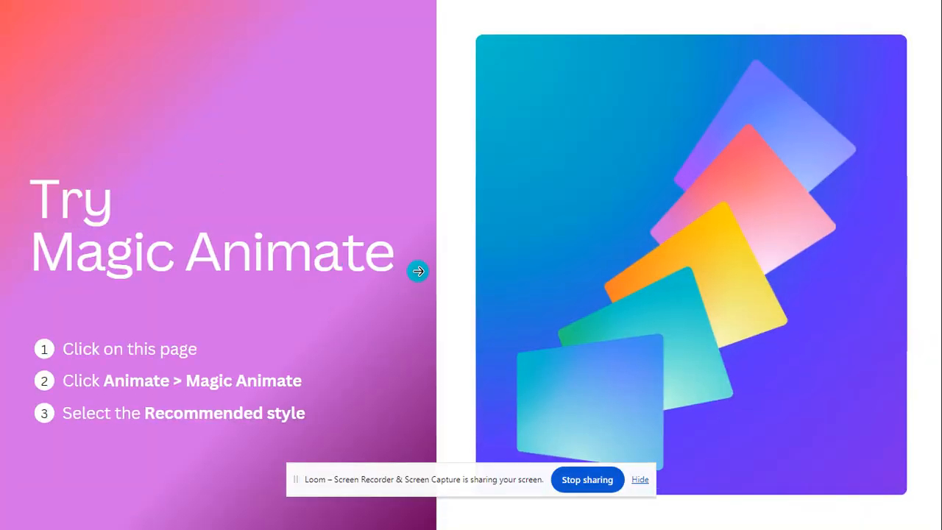
pyautogui.click(412, 278)
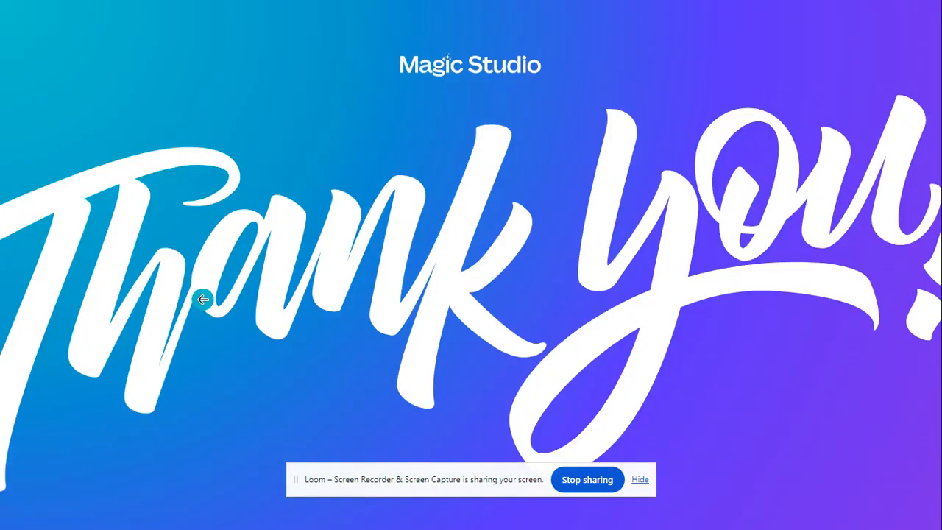
# Step: Step back and forth between pages 13, 14 and 15 in the full-screen presentation to compare their animations, and exit full screen on page 14
pyautogui.click(202, 300)
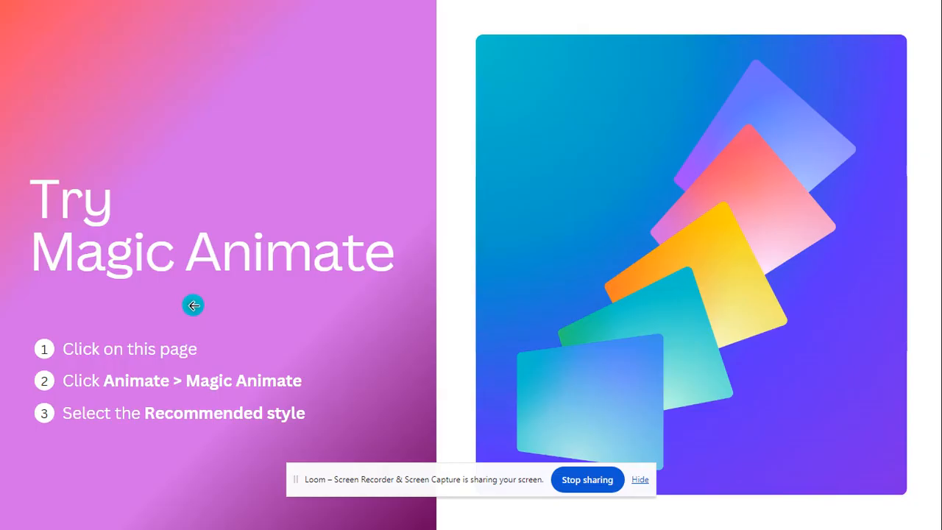
pyautogui.click(197, 302)
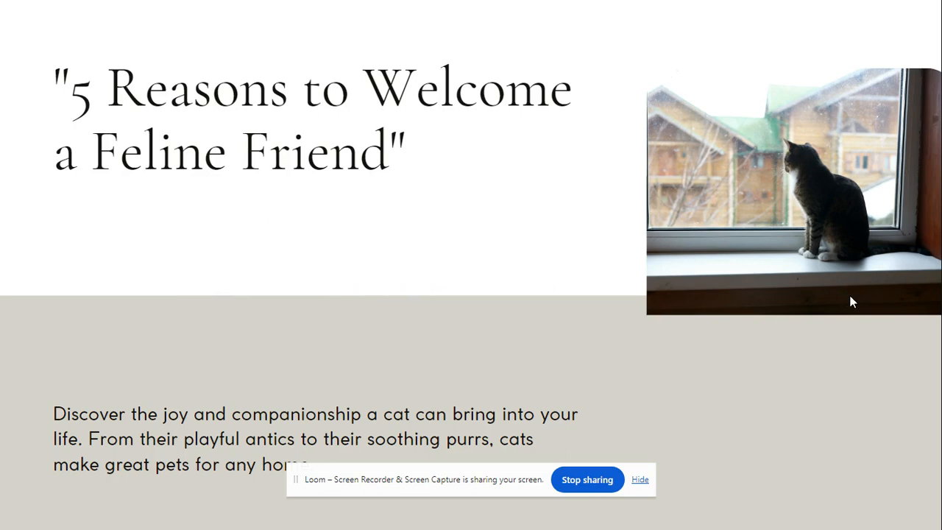
pyautogui.click(852, 295)
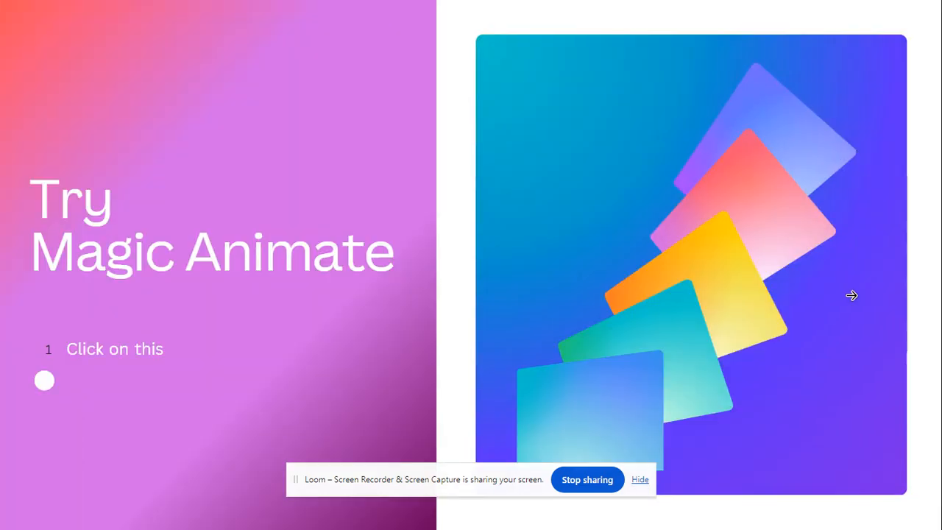
pyautogui.click(784, 270)
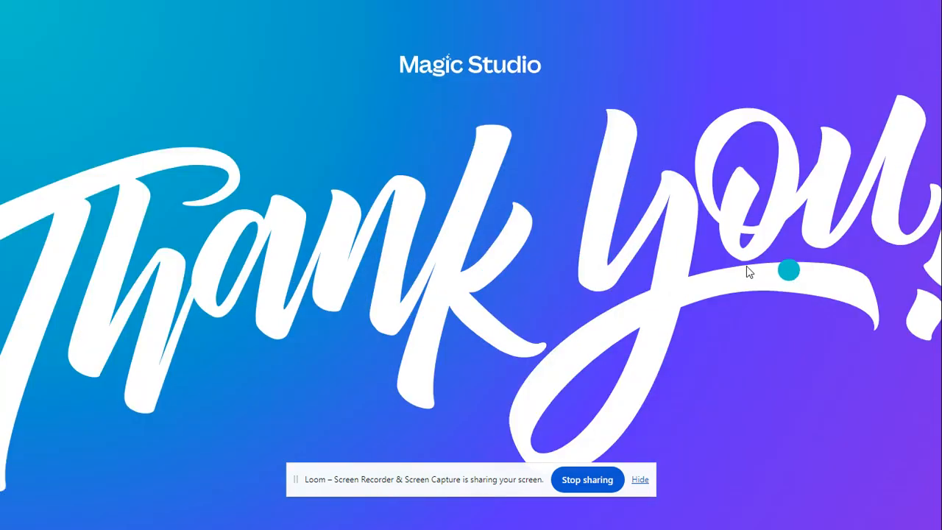
pyautogui.click(163, 261)
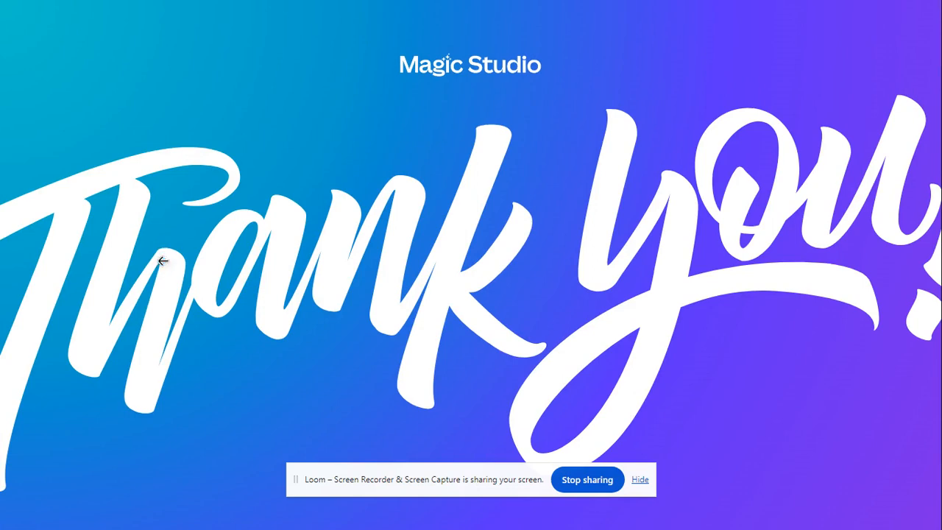
pyautogui.click(161, 261)
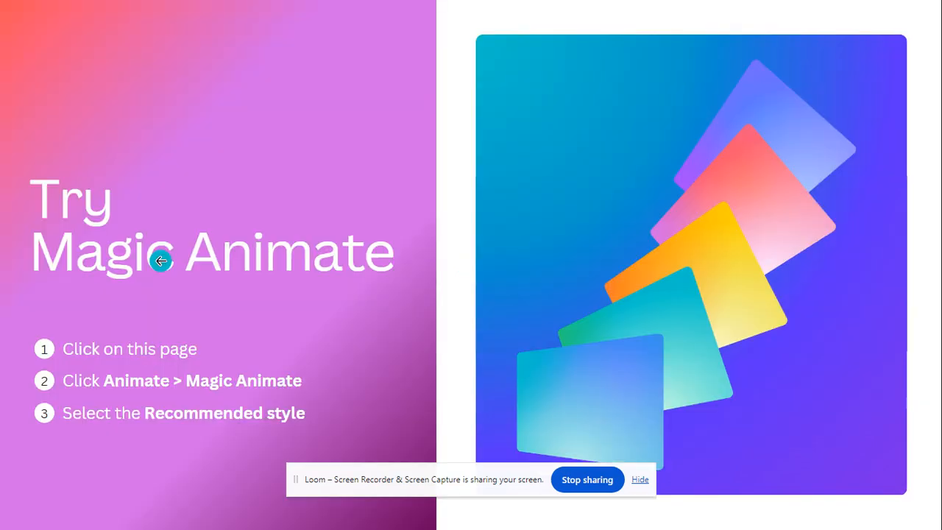
pyautogui.click(188, 298)
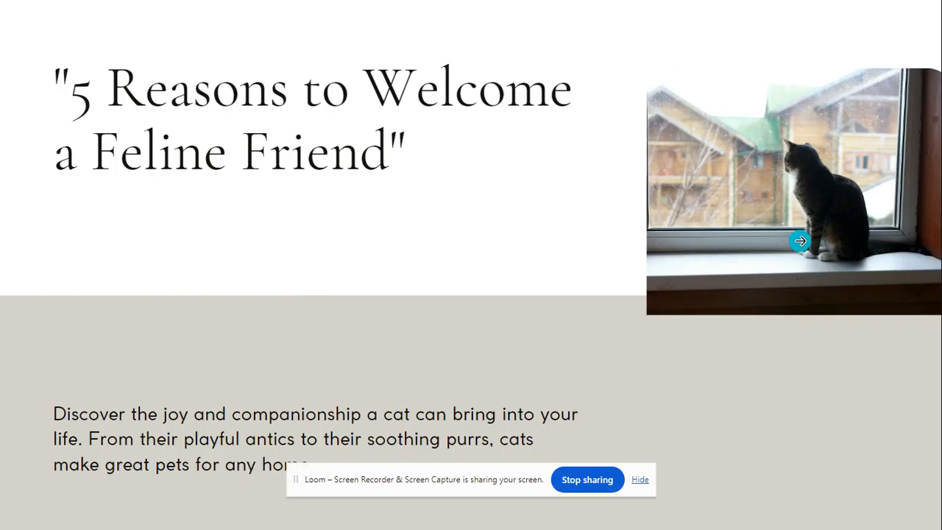
pyautogui.click(801, 241)
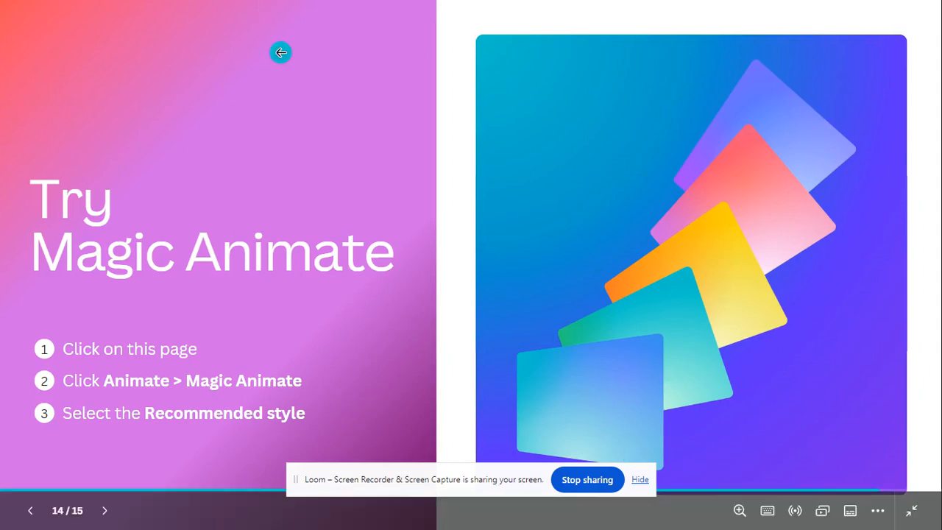
pyautogui.click(912, 510)
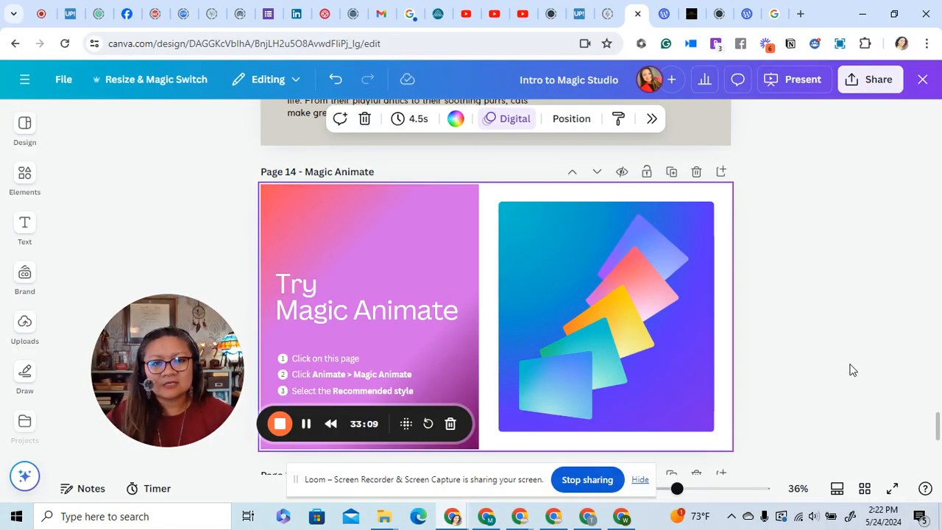
# Step: View the closing "Thank you!" page and close the Intro to Magic Studio design to return to the home page
pyautogui.scroll(-3, 854, 365)
pyautogui.scroll(-1, 856, 362)
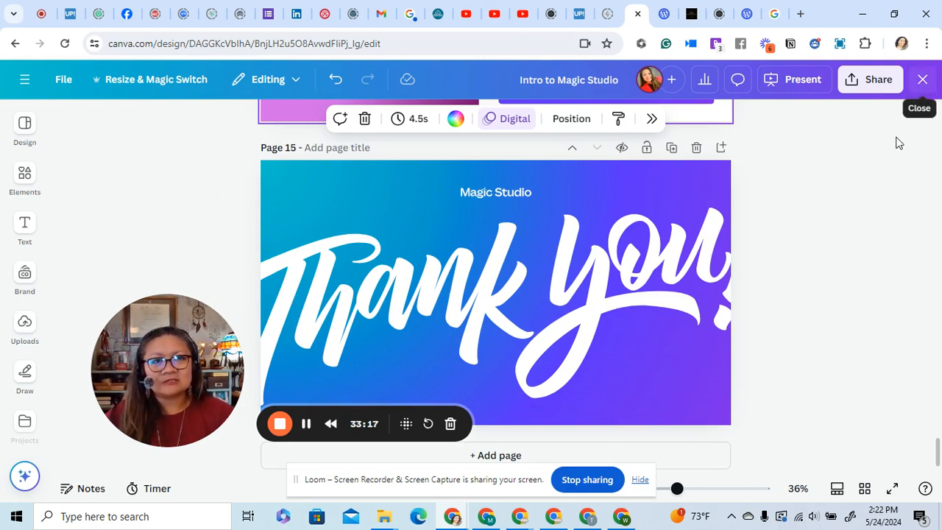
pyautogui.click(925, 81)
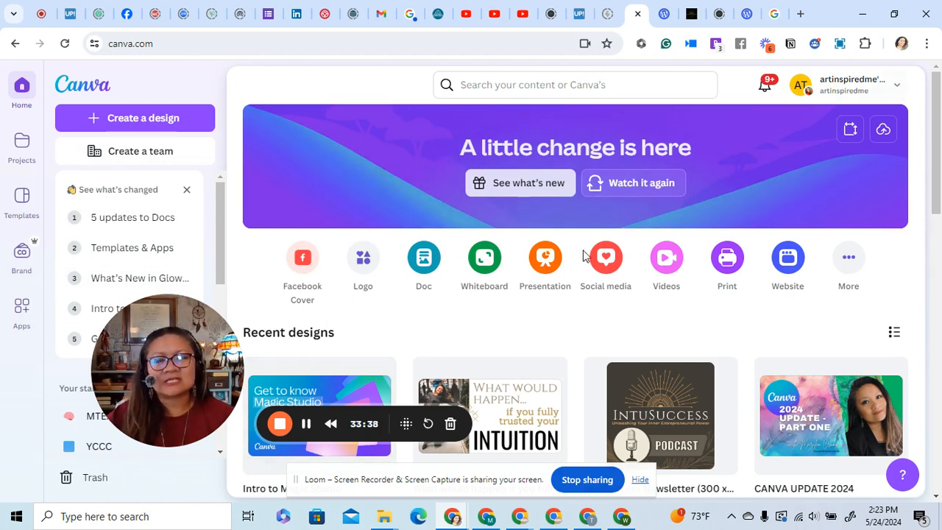
# Step: Star the recent design "What would happen if you fully trusted your Intuition?" on the home page
pyautogui.moveTo(208, 331); pyautogui.dragTo(324, 168)
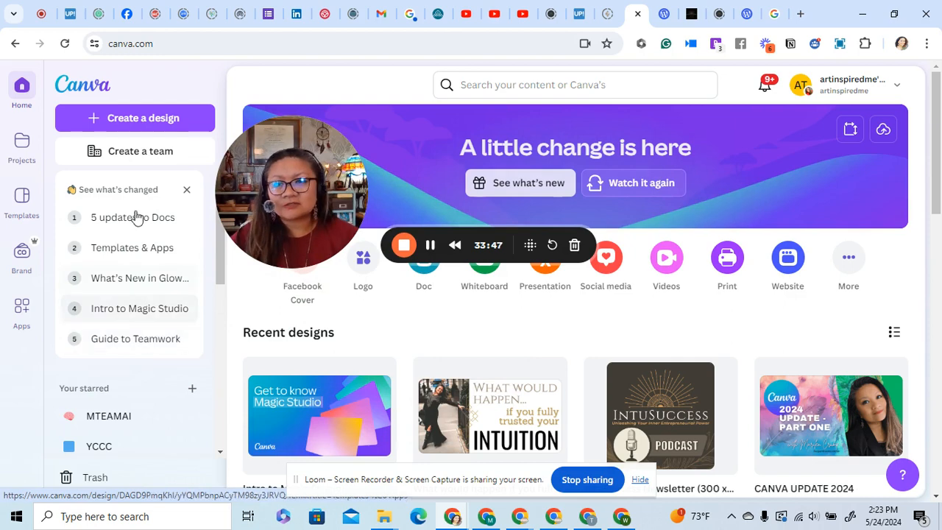
pyautogui.scroll(-2, 177, 340)
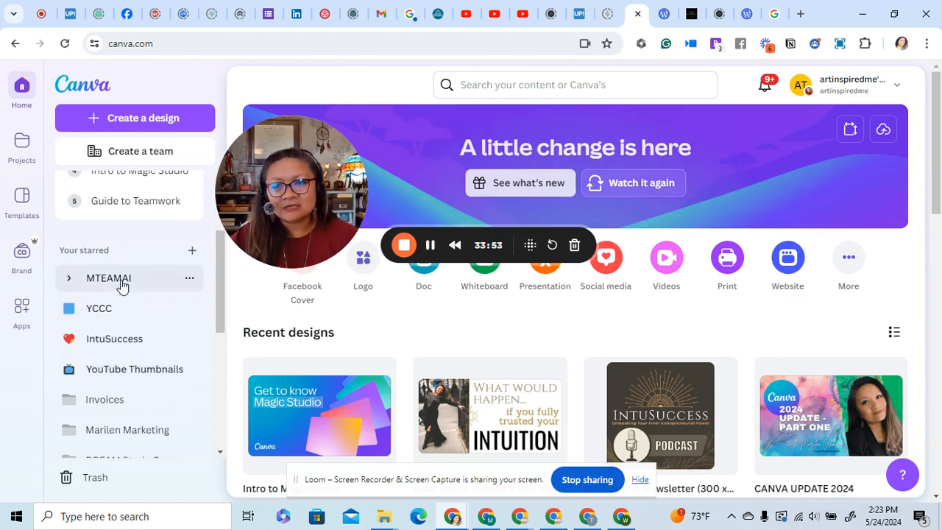
pyautogui.scroll(1, 123, 287)
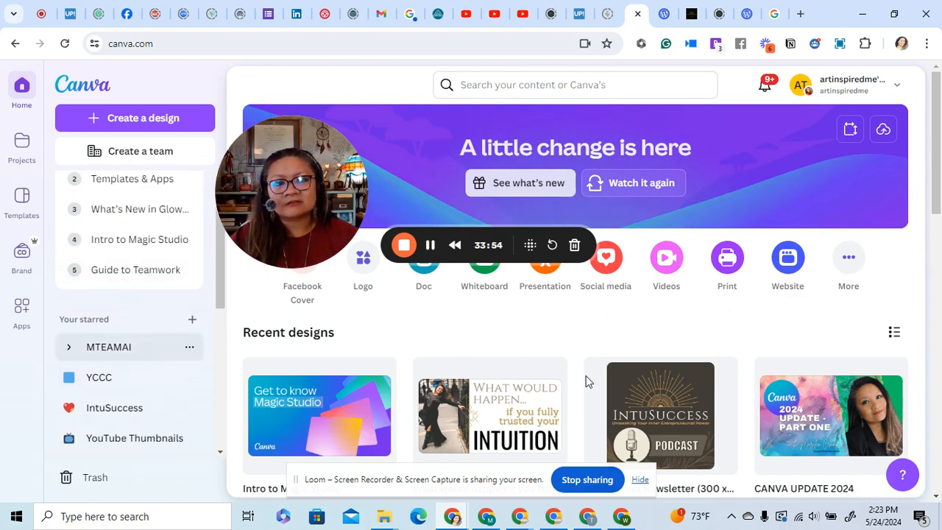
pyautogui.moveTo(633, 385)
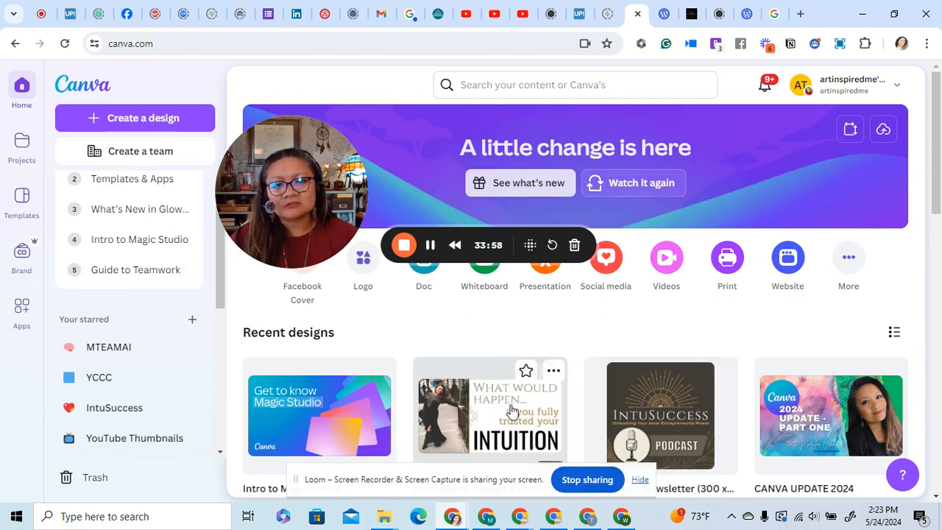
pyautogui.click(527, 371)
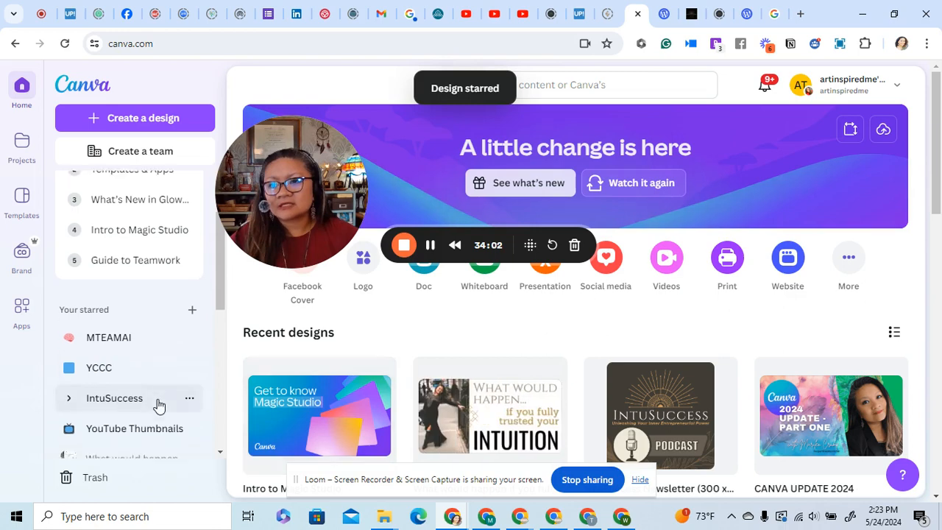
# Step: Move the starred "What would happen if you fully trusted your Intuition?" design into the IntuSuccess folder, and expand and collapse the folder to check its contents
pyautogui.scroll(-1, 163, 420)
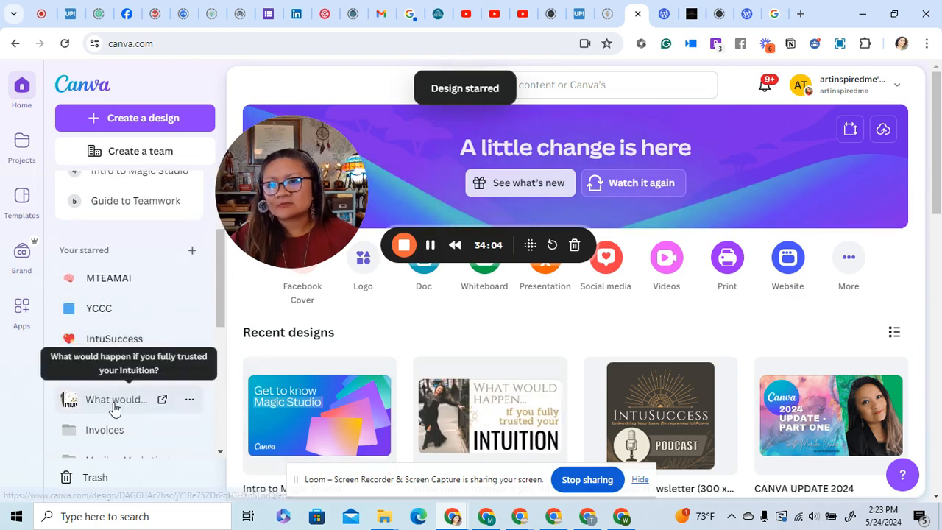
pyautogui.moveTo(112, 408); pyautogui.dragTo(115, 340)
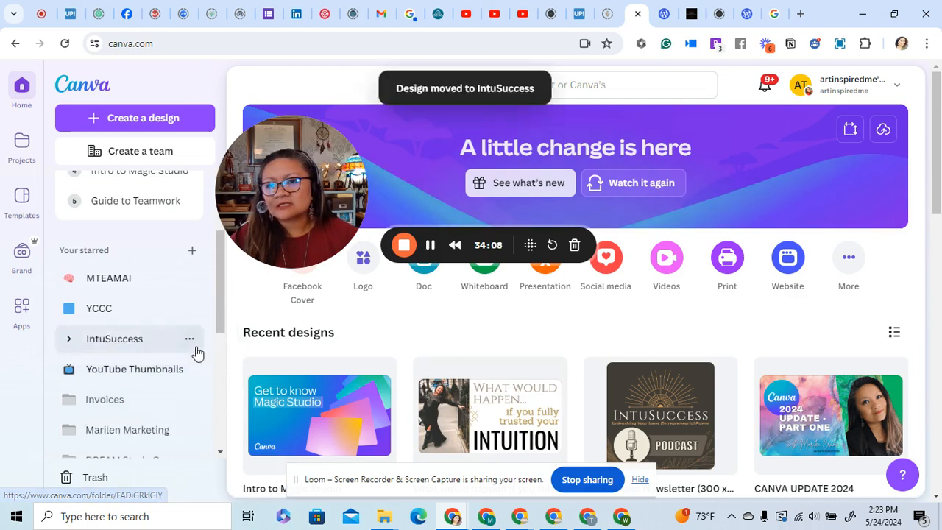
pyautogui.click(70, 343)
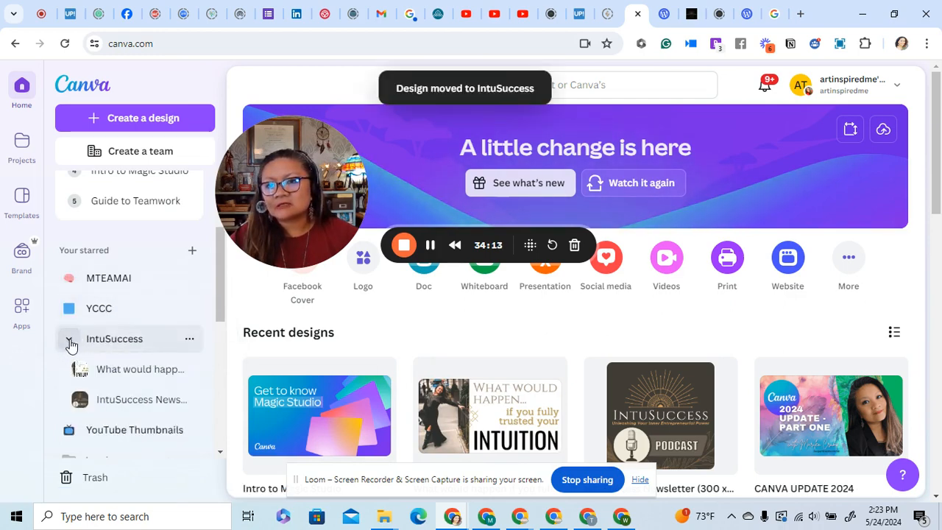
pyautogui.click(70, 343)
pyautogui.click(70, 344)
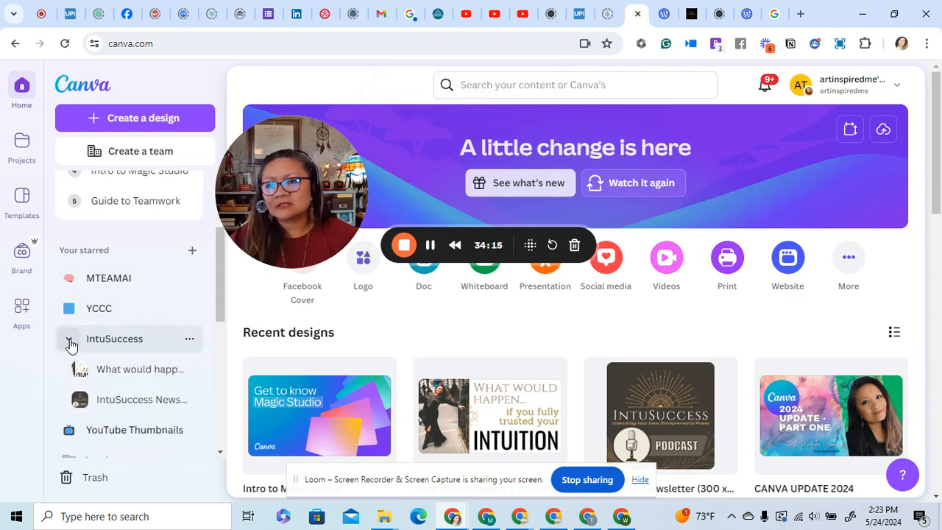
pyautogui.click(70, 344)
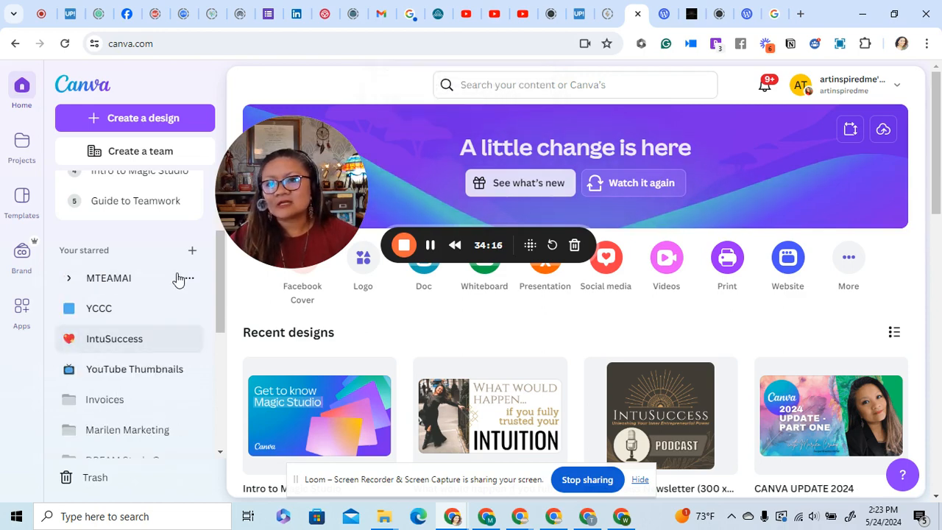
pyautogui.scroll(2, 188, 299)
pyautogui.scroll(-1, 164, 359)
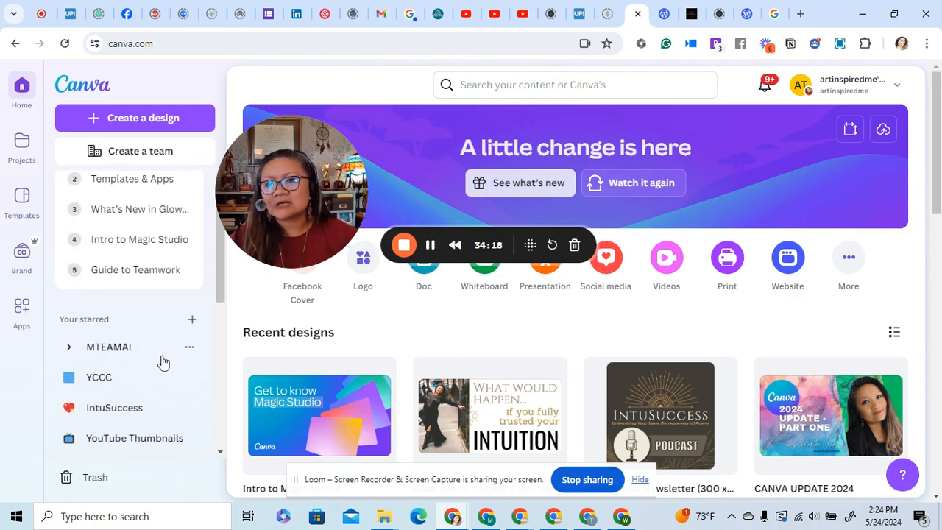
pyautogui.scroll(1, 164, 362)
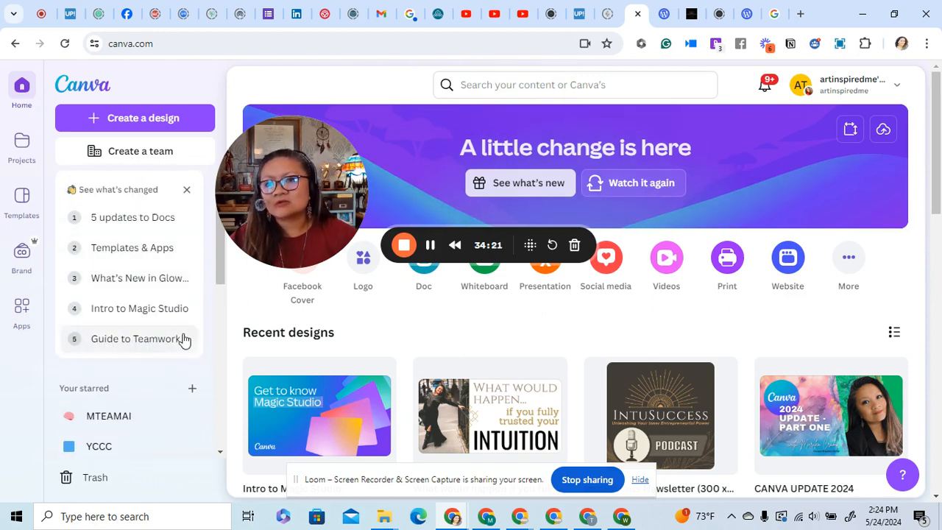